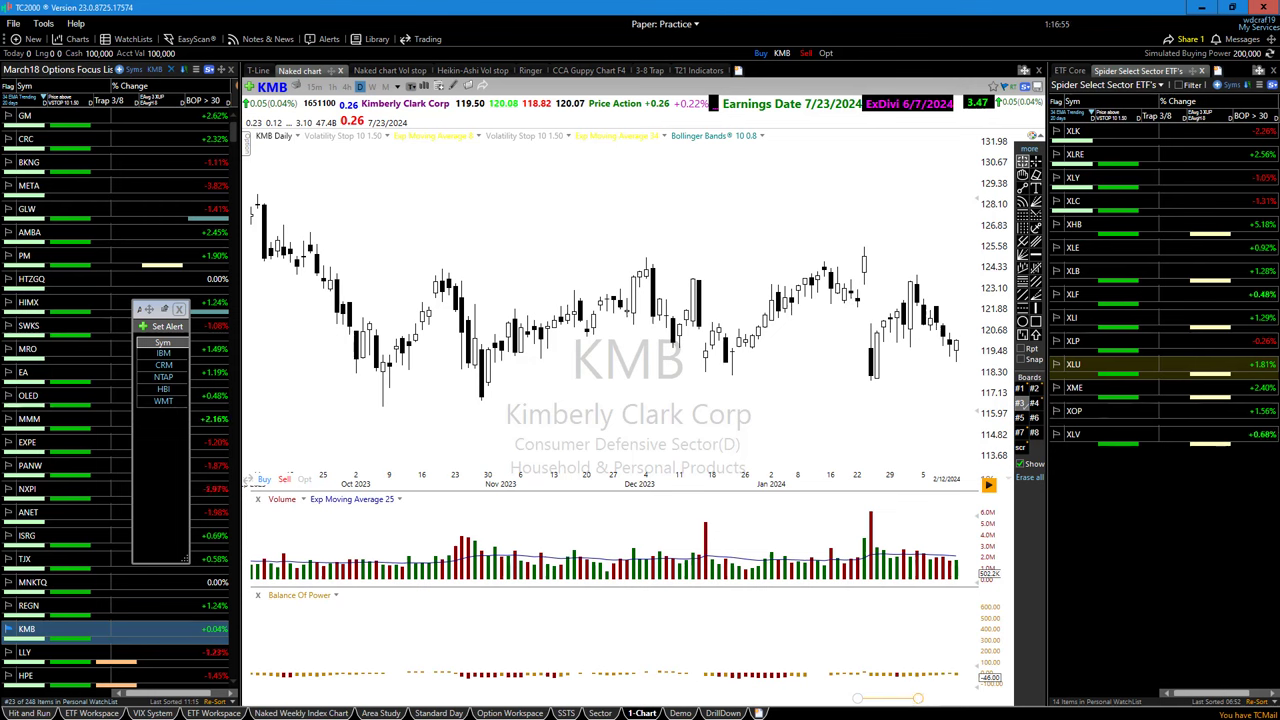
# - Draw a falling trend line from the late-January high along the February highs, and add a horizontal resistance line at 124.19
pyautogui.click(1023, 187)
pyautogui.moveTo(870, 245)
pyautogui.mouseDown()
pyautogui.moveTo(962, 302)
pyautogui.moveTo(962, 333)
pyautogui.mouseUp()
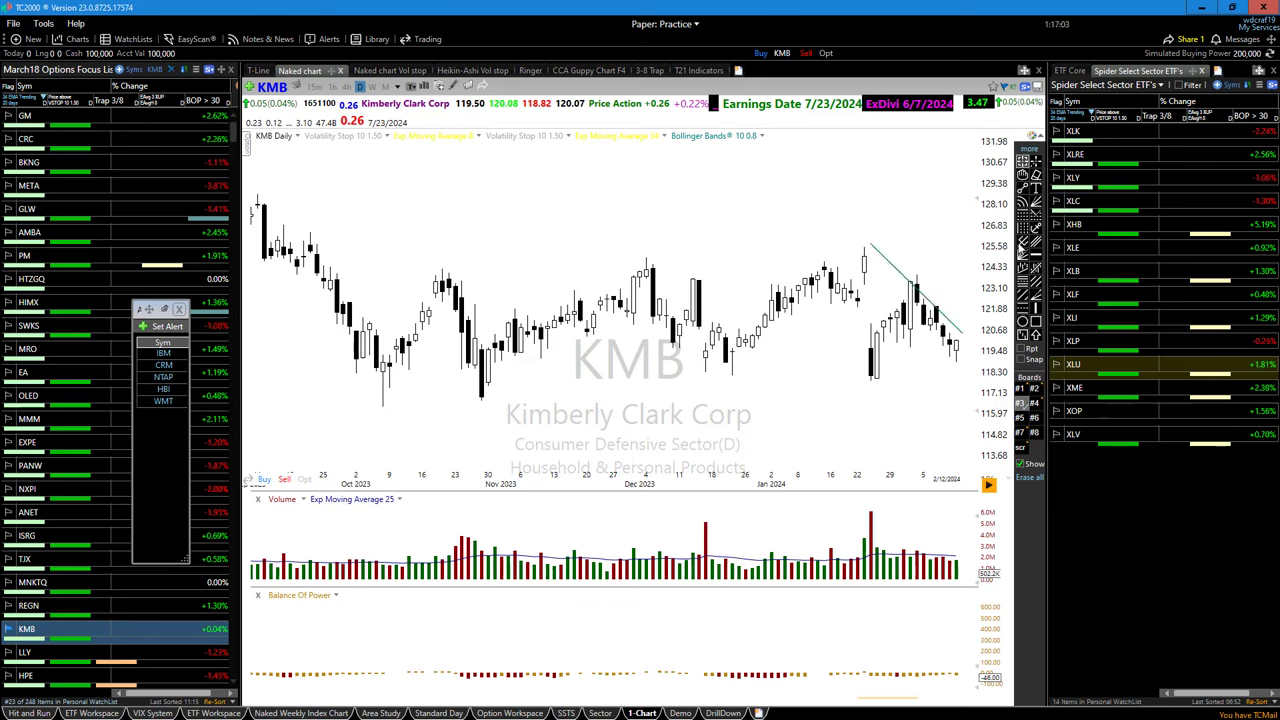
pyautogui.click(1035, 255)
pyautogui.moveTo(960, 250); pyautogui.dragTo(929, 271)
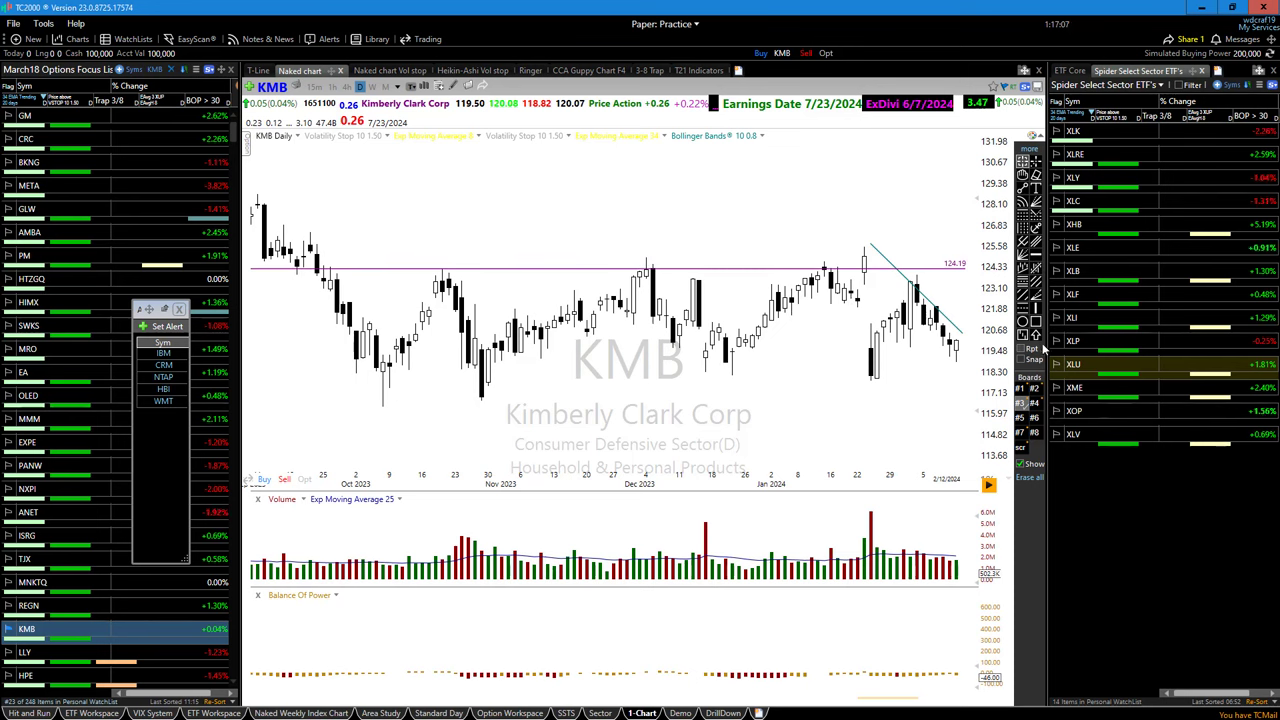
# - Add a horizontal support line under the late-January low and adjust it to 117.77
pyautogui.click(1035, 255)
pyautogui.click(907, 383)
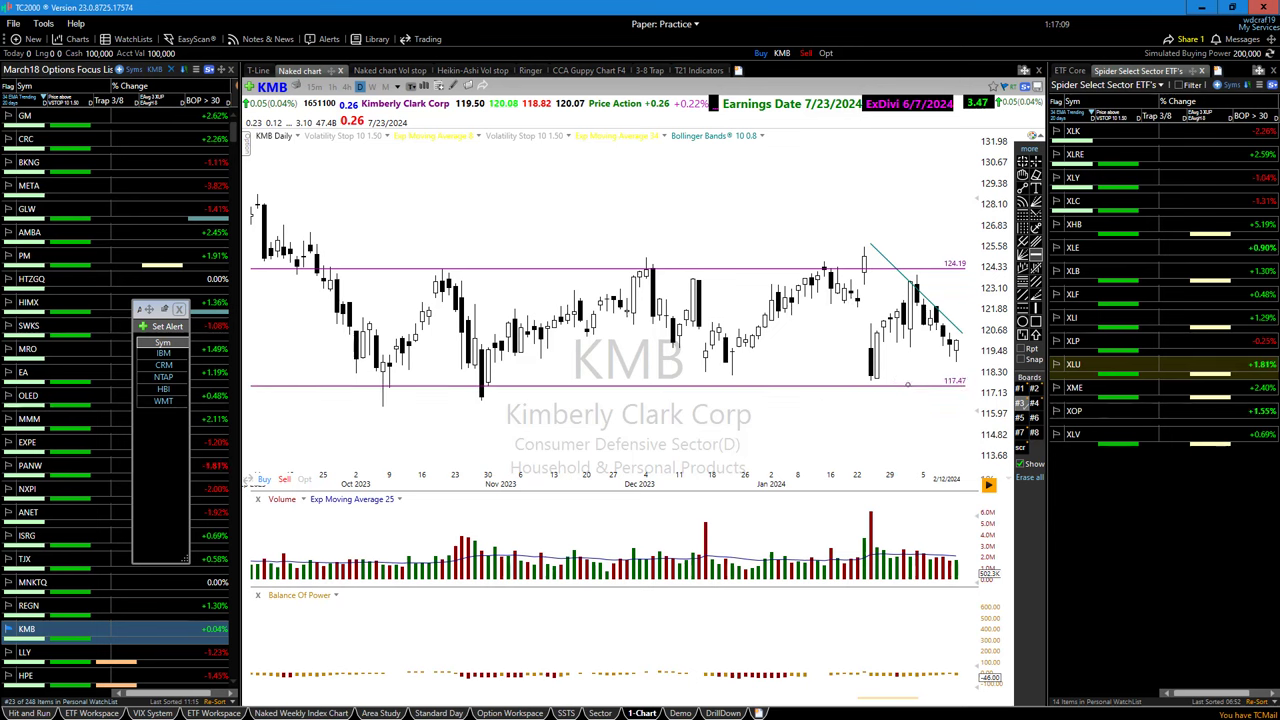
pyautogui.moveTo(907, 383); pyautogui.dragTo(908, 378)
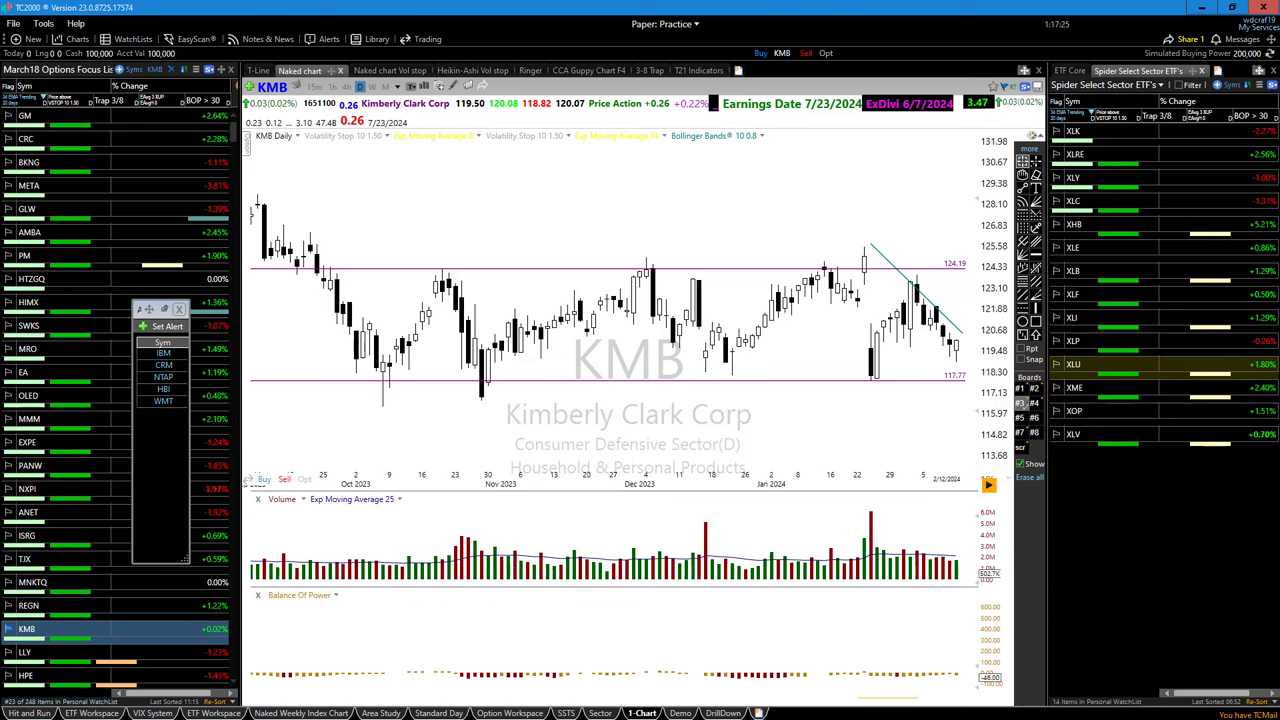
# - Mark the early-February high, the mid-December high and the February decline with temporary arrows, and clear the annotations
pyautogui.moveTo(886, 290); pyautogui.dragTo(960, 290)
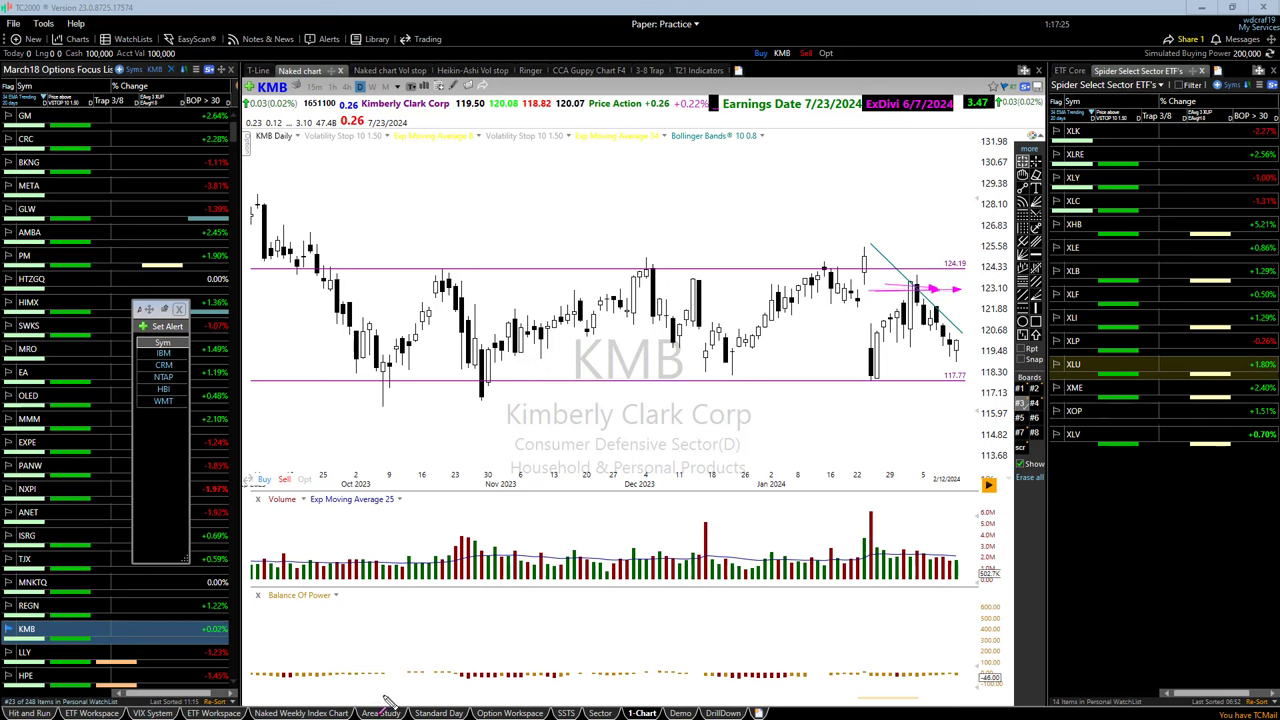
pyautogui.moveTo(713, 253); pyautogui.dragTo(702, 280)
pyautogui.moveTo(920, 313); pyautogui.dragTo(953, 362)
pyautogui.press('Escape')
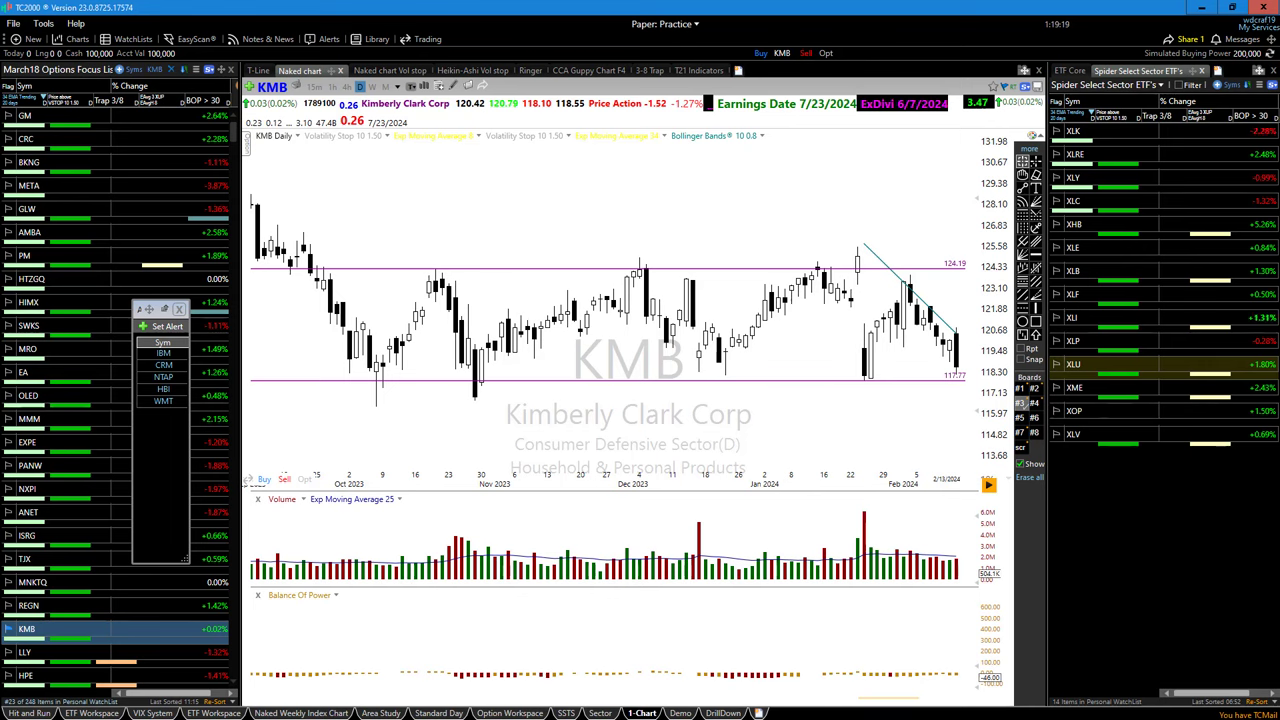
# - Move the daily chart back and forth bar by bar to compare the candles from 2/9/2024 to 2/13/2024
pyautogui.press('Left')
pyautogui.press('Left')
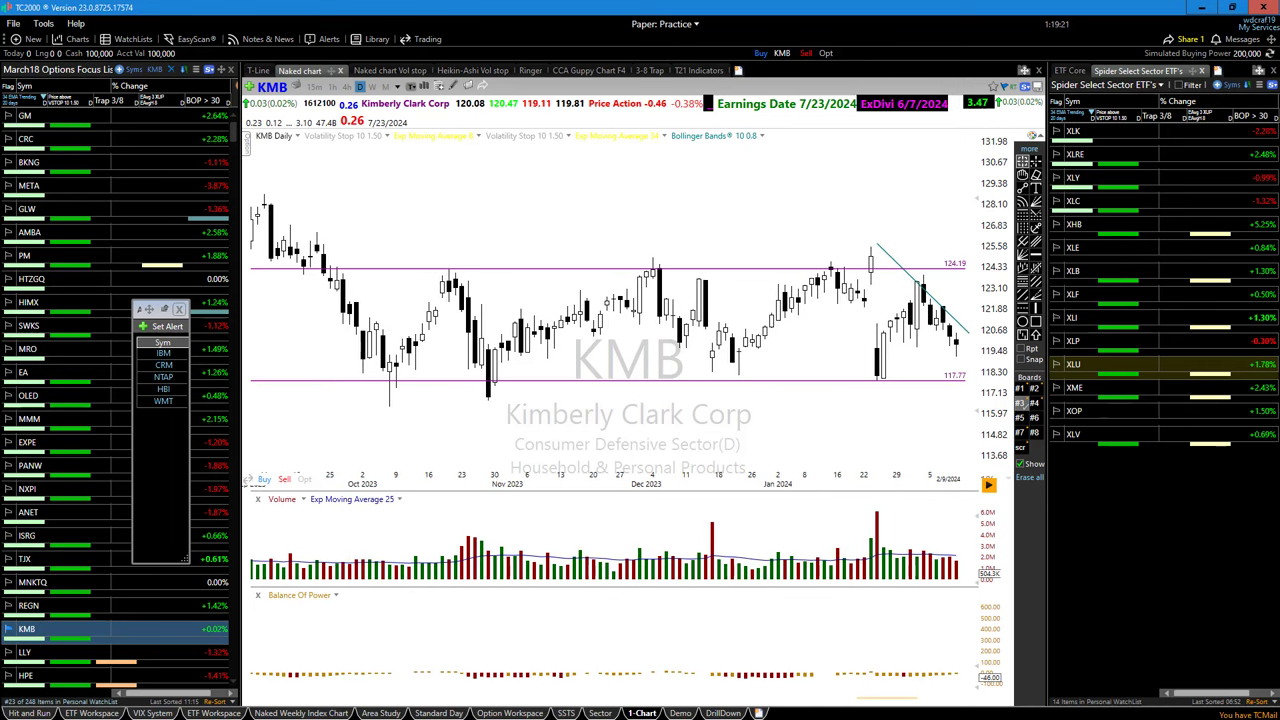
pyautogui.press('Right')
pyautogui.press('Right')
pyautogui.press('Left')
pyautogui.press('Left')
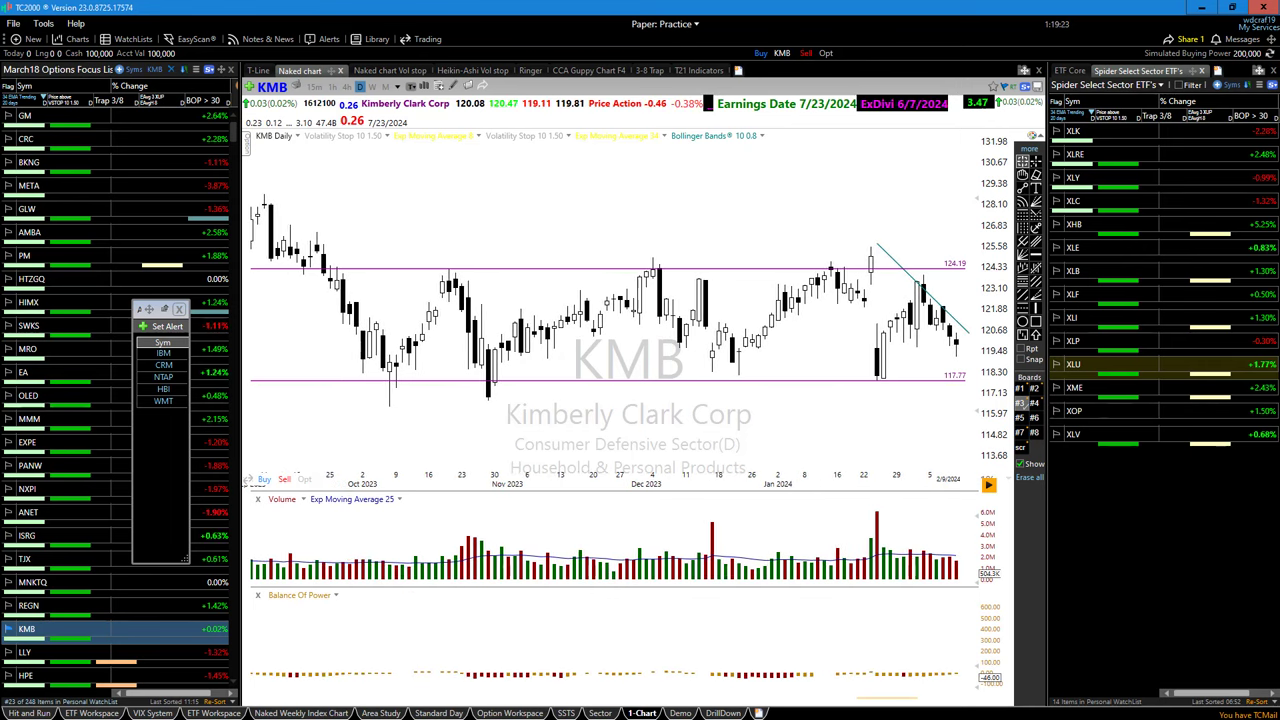
pyautogui.press('Left')
# - Advance the chart to 2/20/2024 and extend the falling trend line's lower end past the latest candle
pyautogui.press('Right')
pyautogui.press('Right')
pyautogui.press('Right')
pyautogui.press('Right')
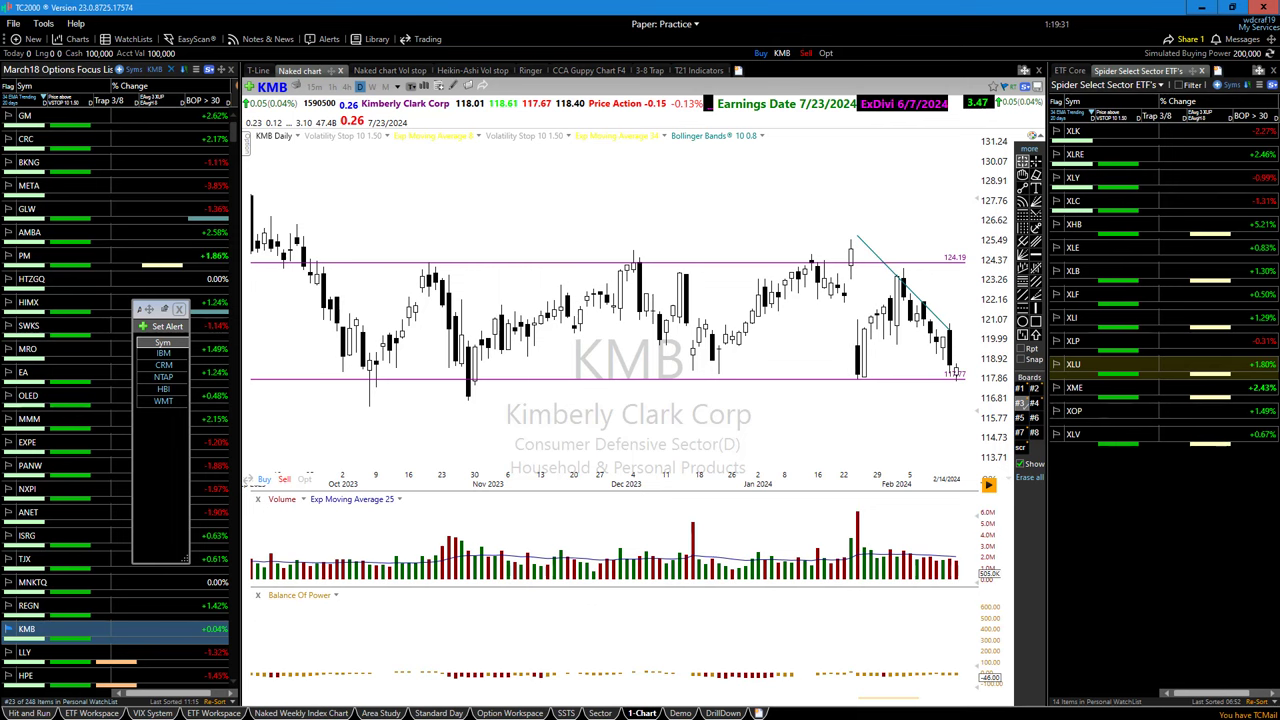
pyautogui.press('Right')
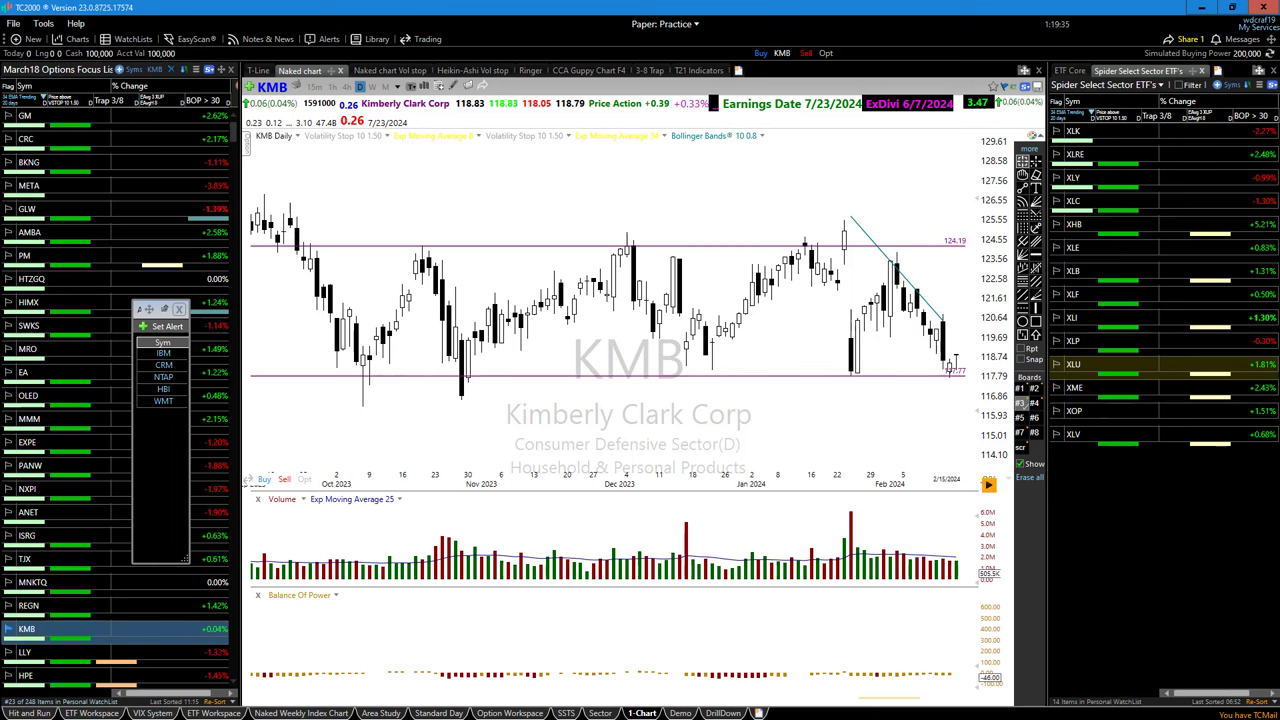
pyautogui.press('Right')
pyautogui.press('Right')
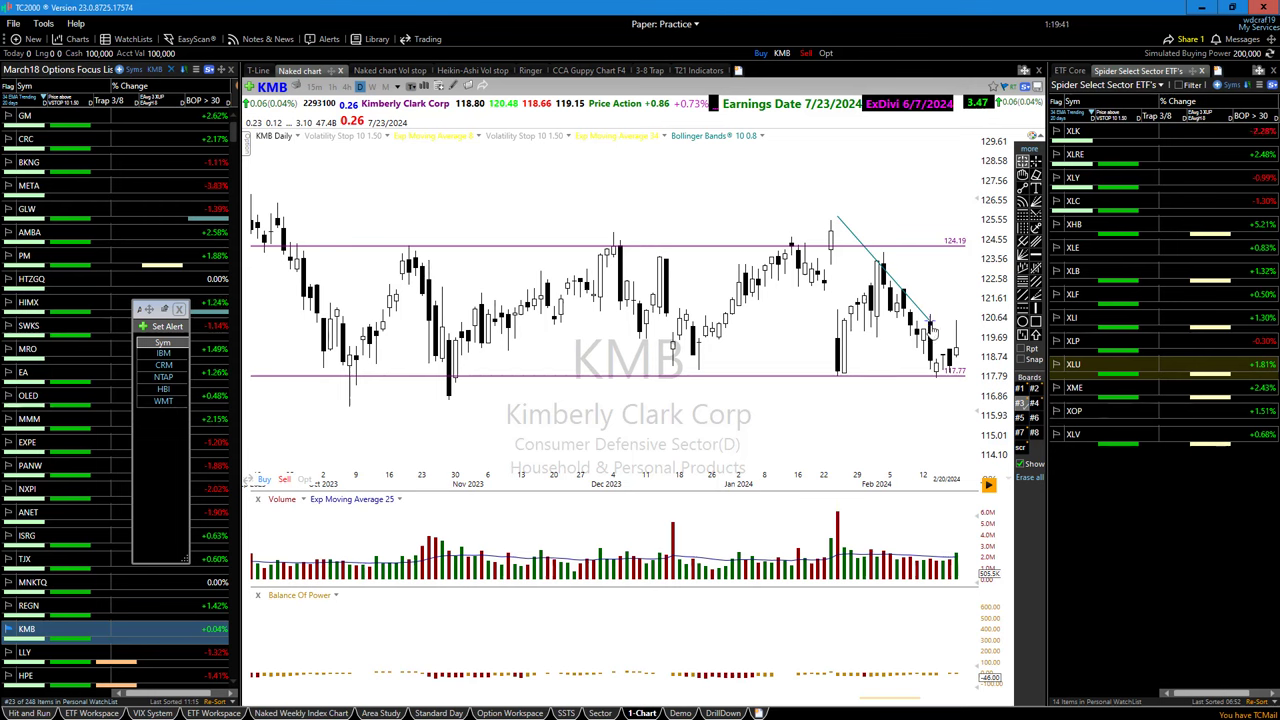
pyautogui.moveTo(926, 310); pyautogui.dragTo(979, 376)
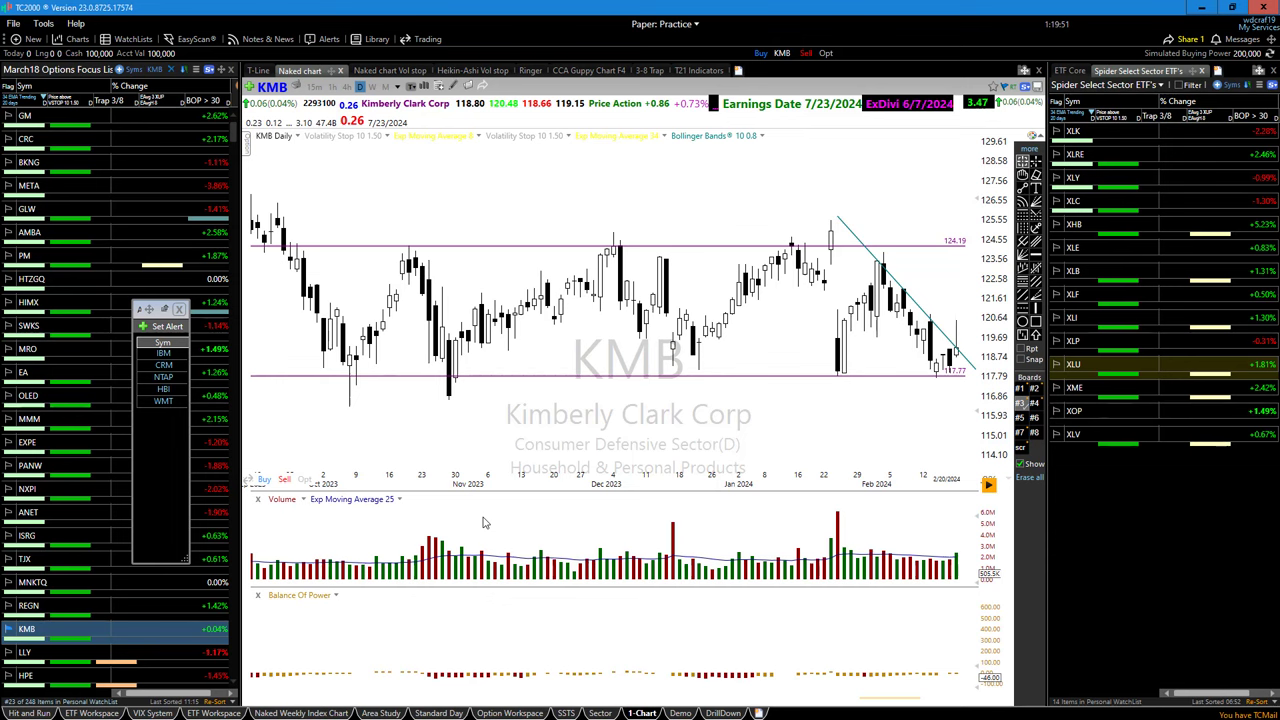
# - Advance the daily chart bar by bar to 2/23/2024
pyautogui.press('Right')
pyautogui.press('Right')
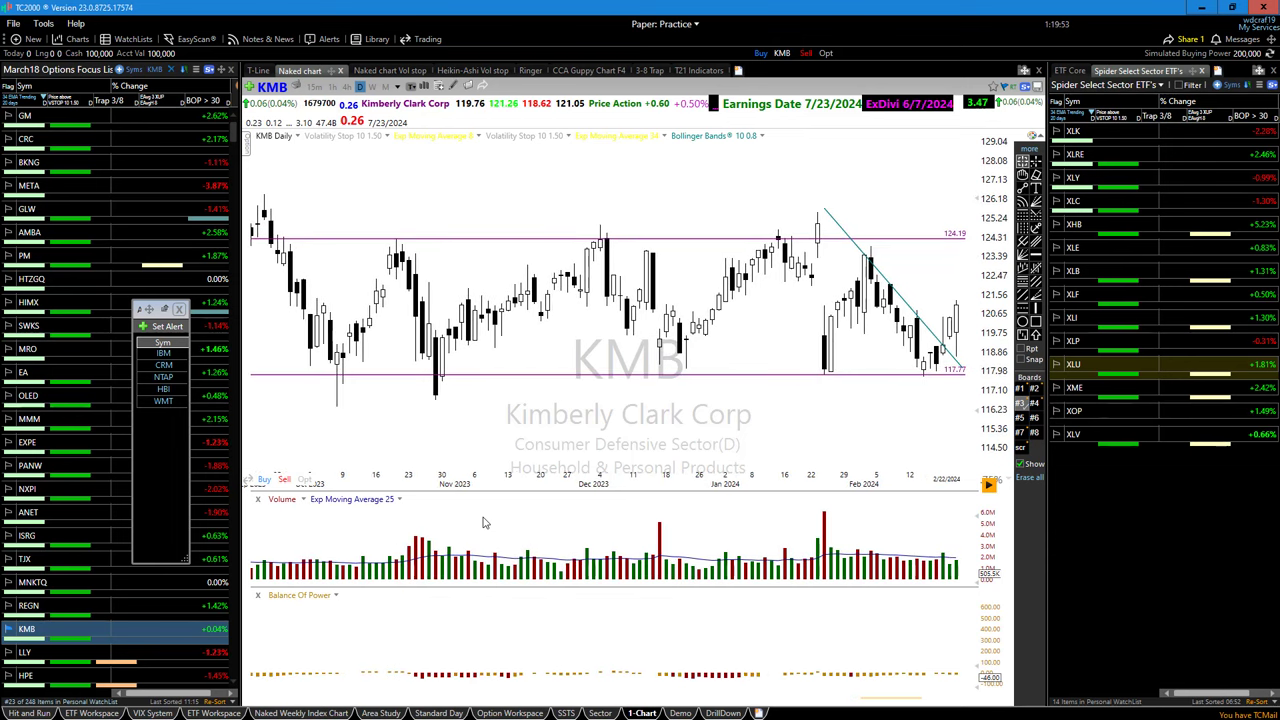
pyautogui.press('Right')
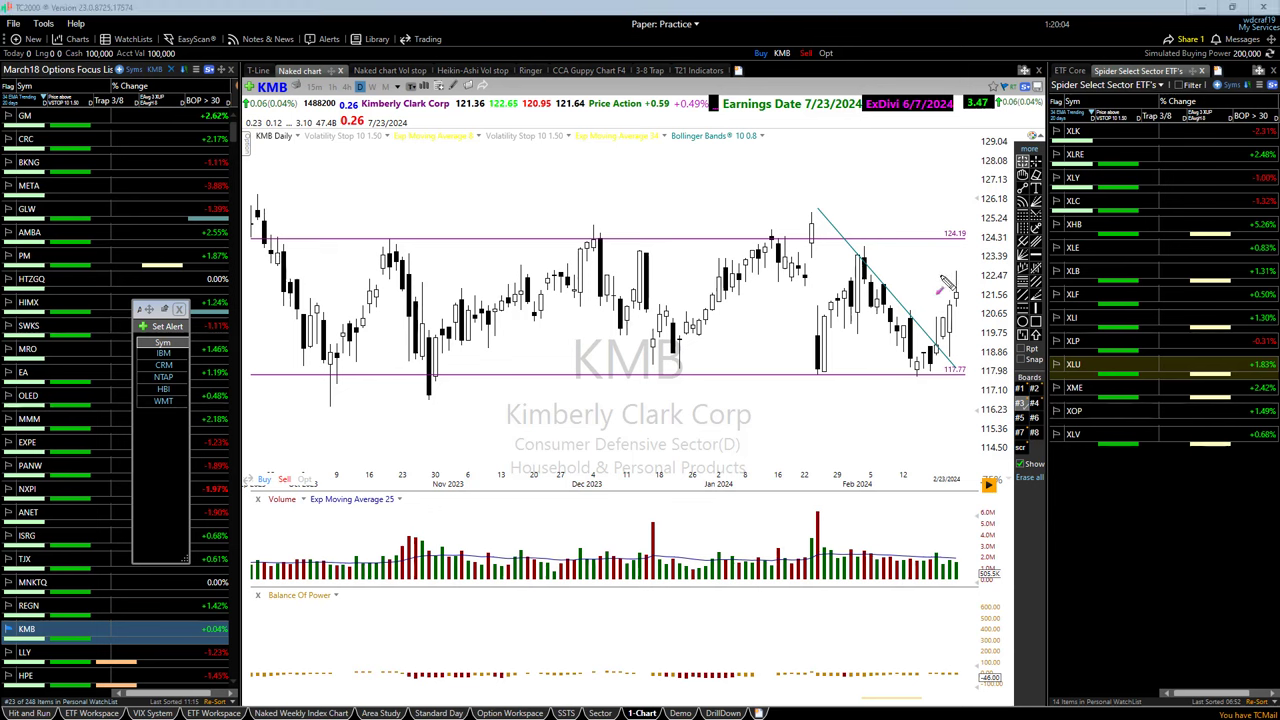
# - Mark the latest high, the early-February high and the falling line joining the highs with temporary arrows, and clear them
pyautogui.moveTo(940, 273); pyautogui.dragTo(985, 273)
pyautogui.moveTo(845, 257); pyautogui.dragTo(887, 257)
pyautogui.moveTo(804, 223); pyautogui.dragTo(1000, 288)
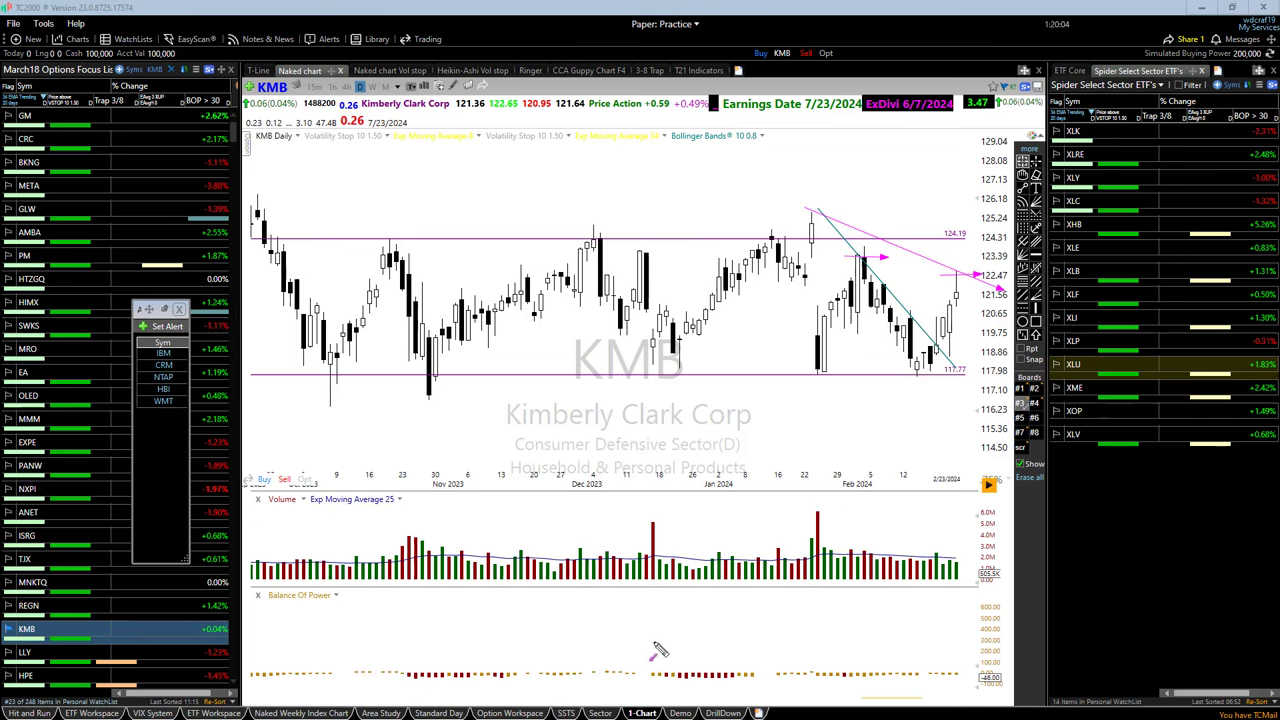
pyautogui.press('Escape')
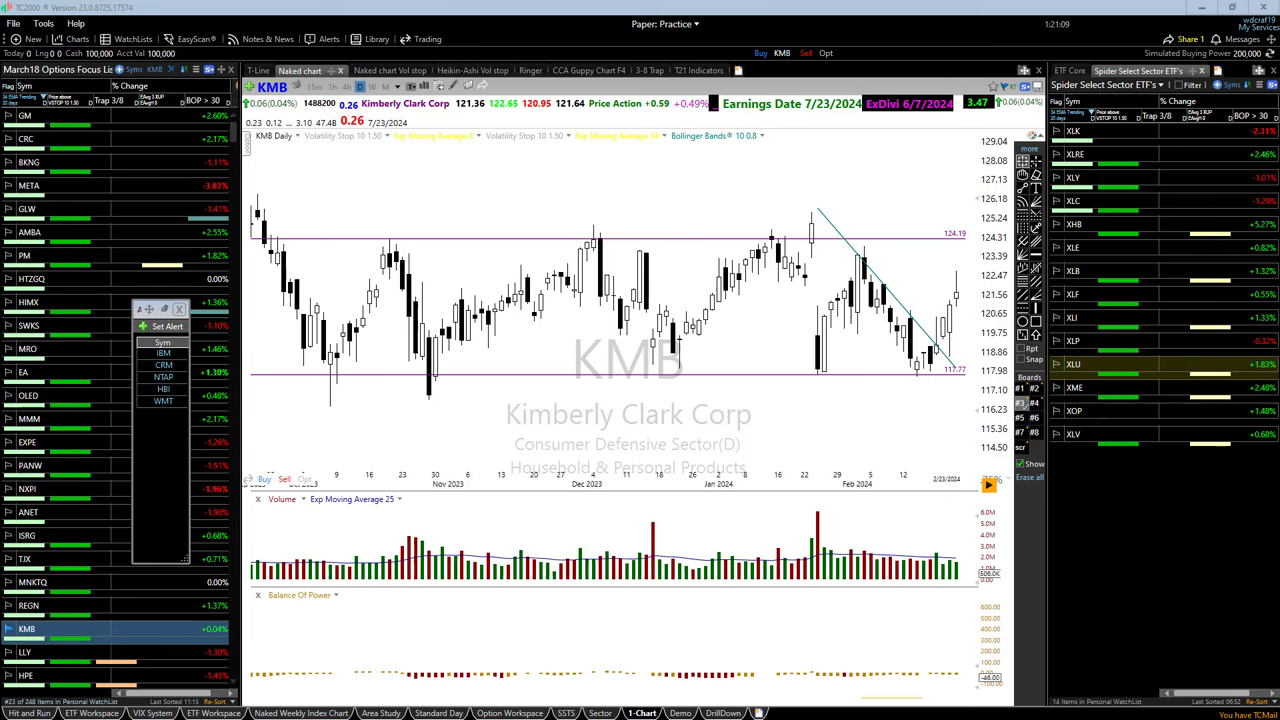
# - Mark the October and December downtrends and the rebounds following them with temporary arrows, and clear the annotations
pyautogui.moveTo(257, 192); pyautogui.dragTo(592, 344)
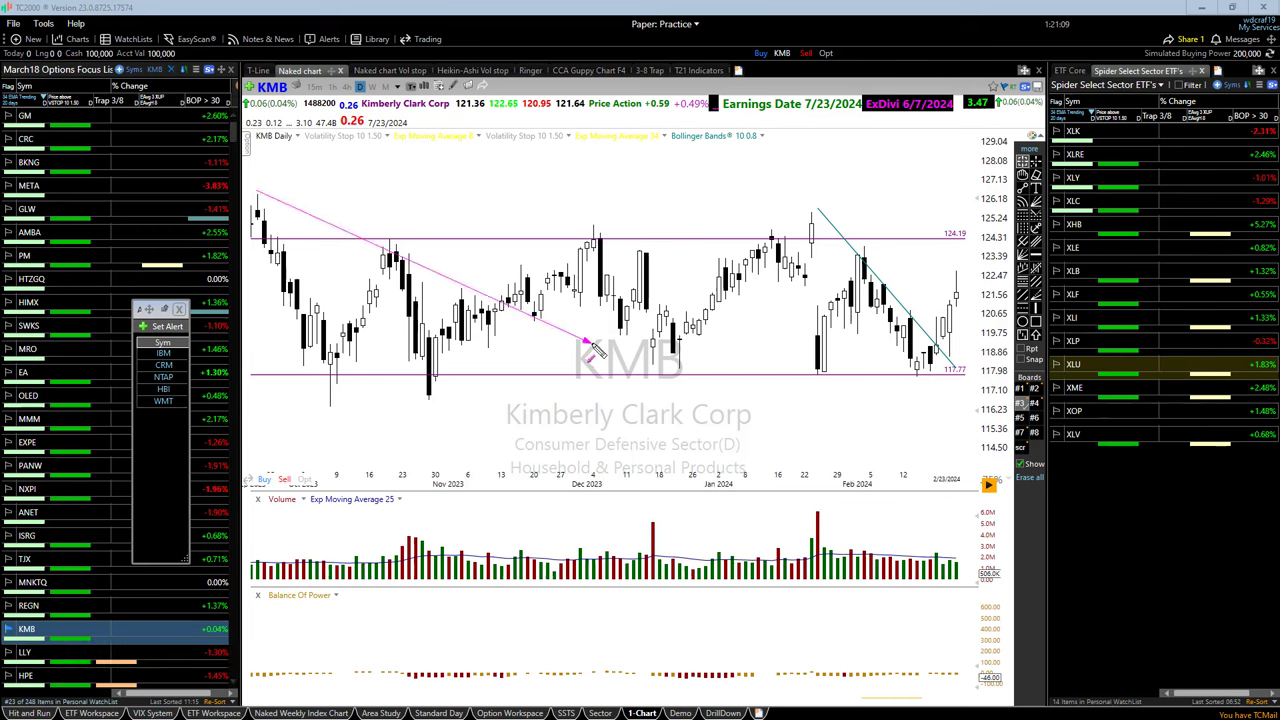
pyautogui.moveTo(324, 372)
pyautogui.mouseDown()
pyautogui.moveTo(337, 330)
pyautogui.moveTo(350, 352)
pyautogui.moveTo(380, 325)
pyautogui.moveTo(370, 310)
pyautogui.moveTo(389, 268)
pyautogui.mouseUp()
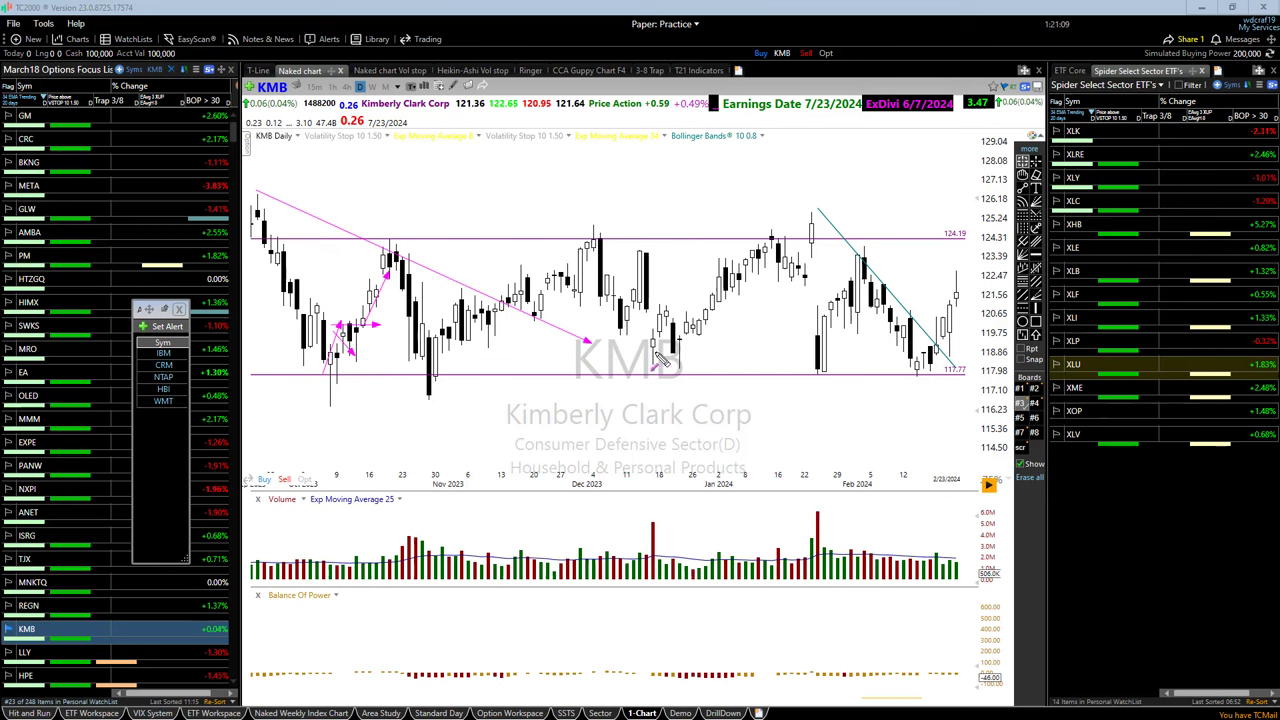
pyautogui.moveTo(594, 226); pyautogui.dragTo(690, 285)
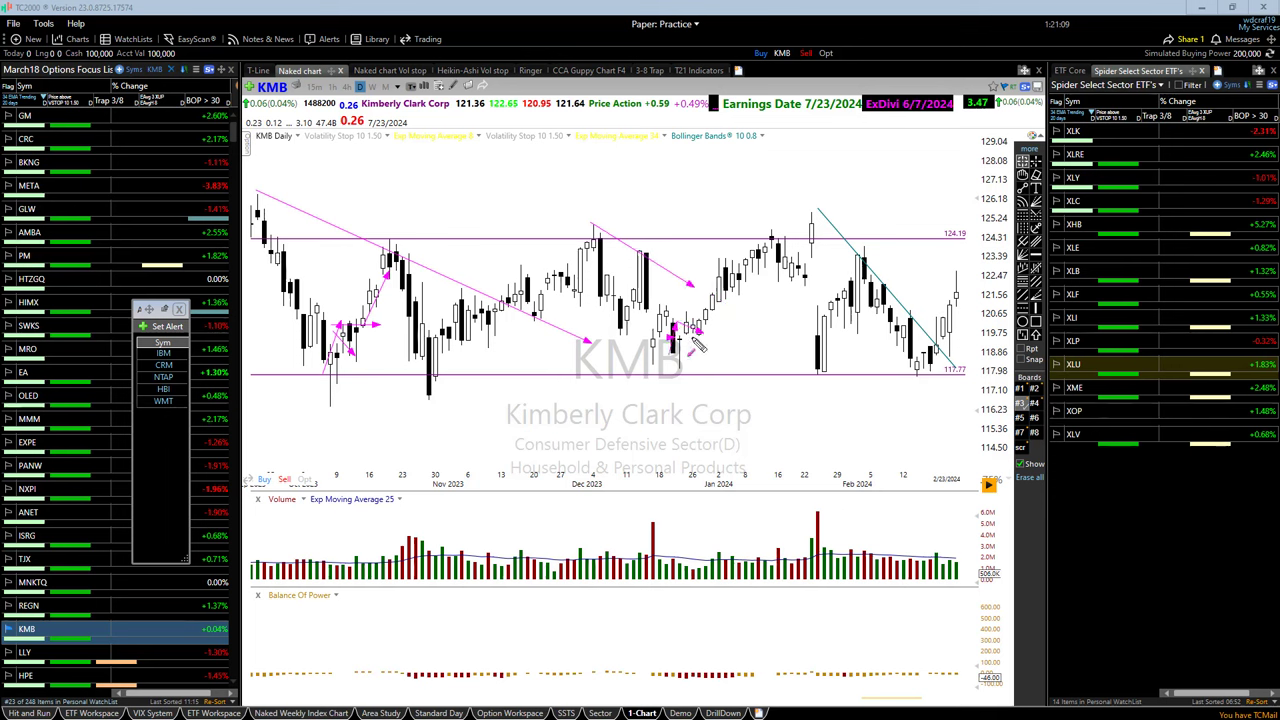
pyautogui.moveTo(677, 337)
pyautogui.mouseDown()
pyautogui.moveTo(728, 335)
pyautogui.moveTo(718, 280)
pyautogui.mouseUp()
pyautogui.press('Escape')
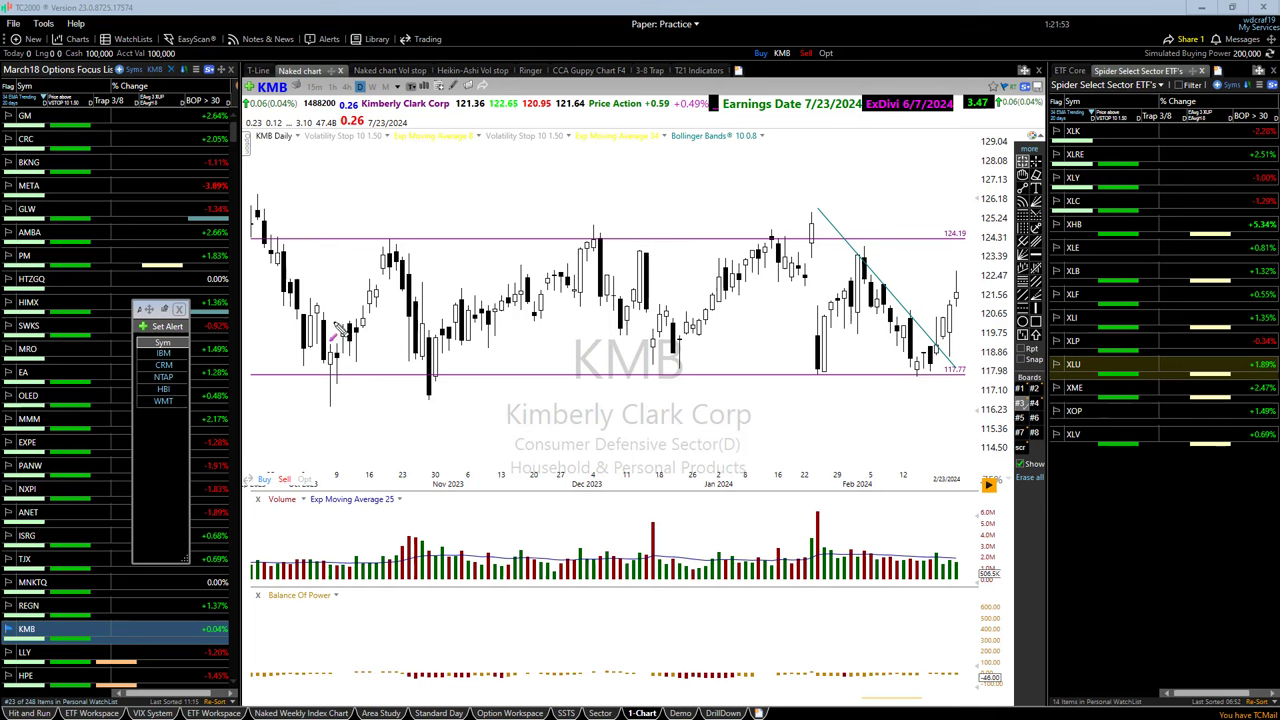
# - Mark the mid-October consolidation's upper and lower levels and the late-December consolidation with temporary arrows
pyautogui.moveTo(336, 322); pyautogui.dragTo(394, 323)
pyautogui.moveTo(336, 362); pyautogui.dragTo(383, 361)
pyautogui.moveTo(686, 322)
pyautogui.mouseDown()
pyautogui.moveTo(720, 326)
pyautogui.moveTo(702, 342)
pyautogui.moveTo(736, 343)
pyautogui.mouseUp()
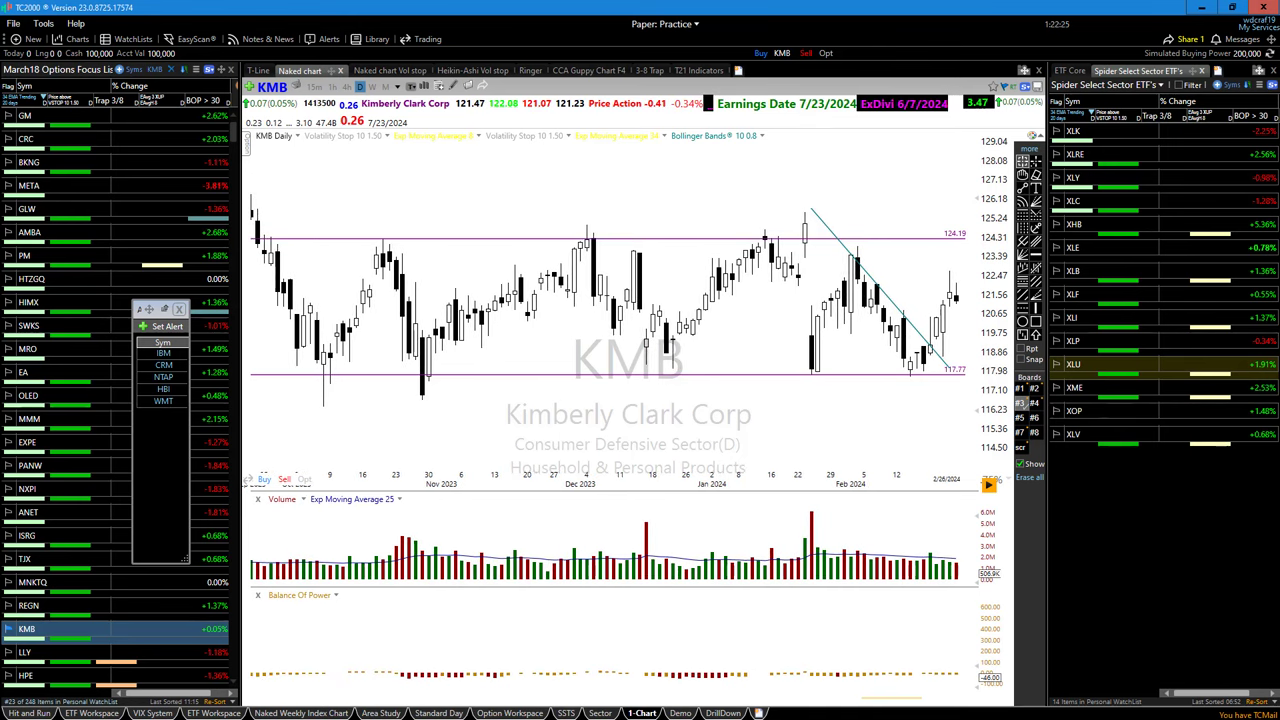
# - Advance the chart to 2/29/2024 and draw a short horizontal trend line at about 121.8 over the late-February consolidation
pyautogui.press('Right')
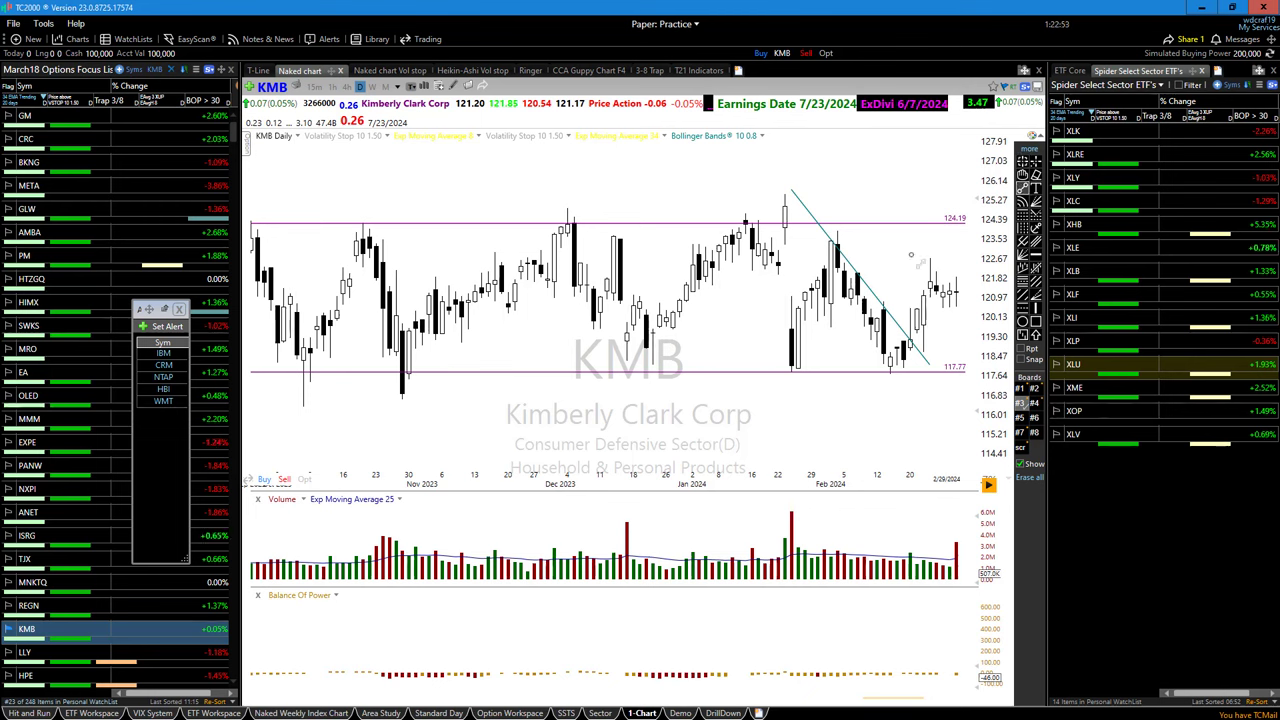
pyautogui.moveTo(918, 282); pyautogui.dragTo(970, 279)
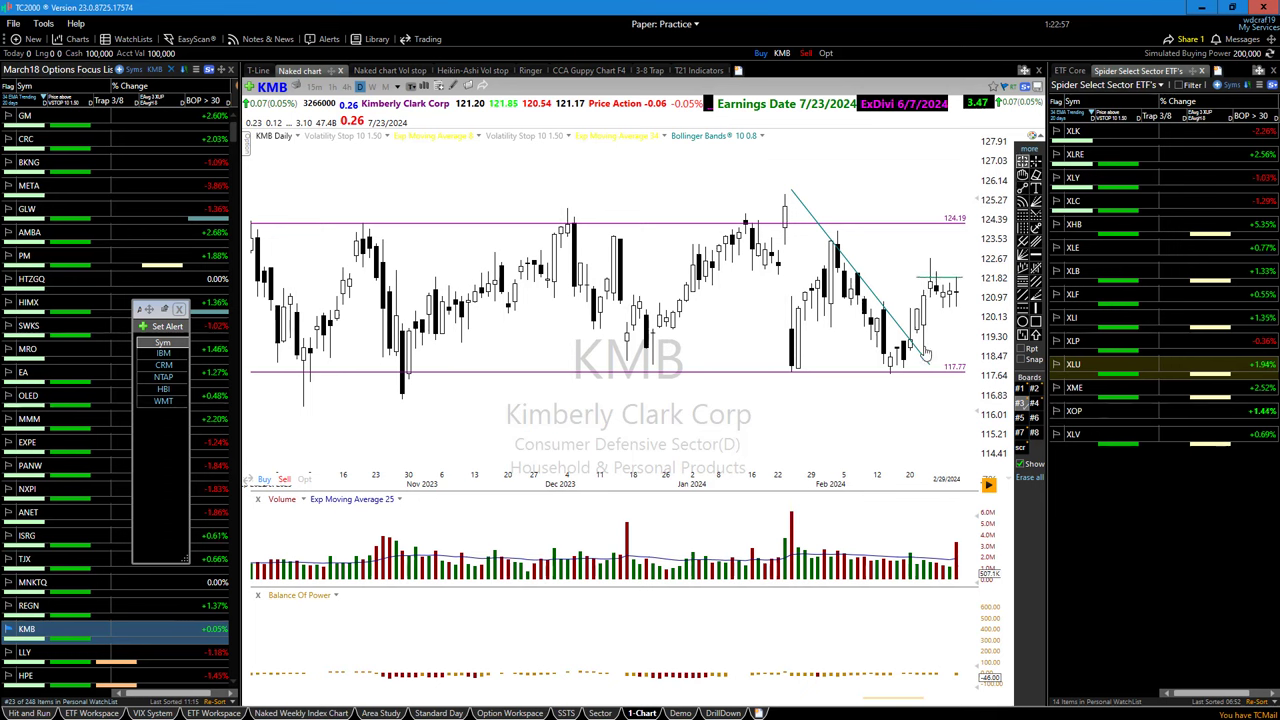
# - Recolor the short consolidation trend line magenta and move it slightly up and toward the newer candles
pyautogui.rightClick(943, 284)
pyautogui.click(977, 292)
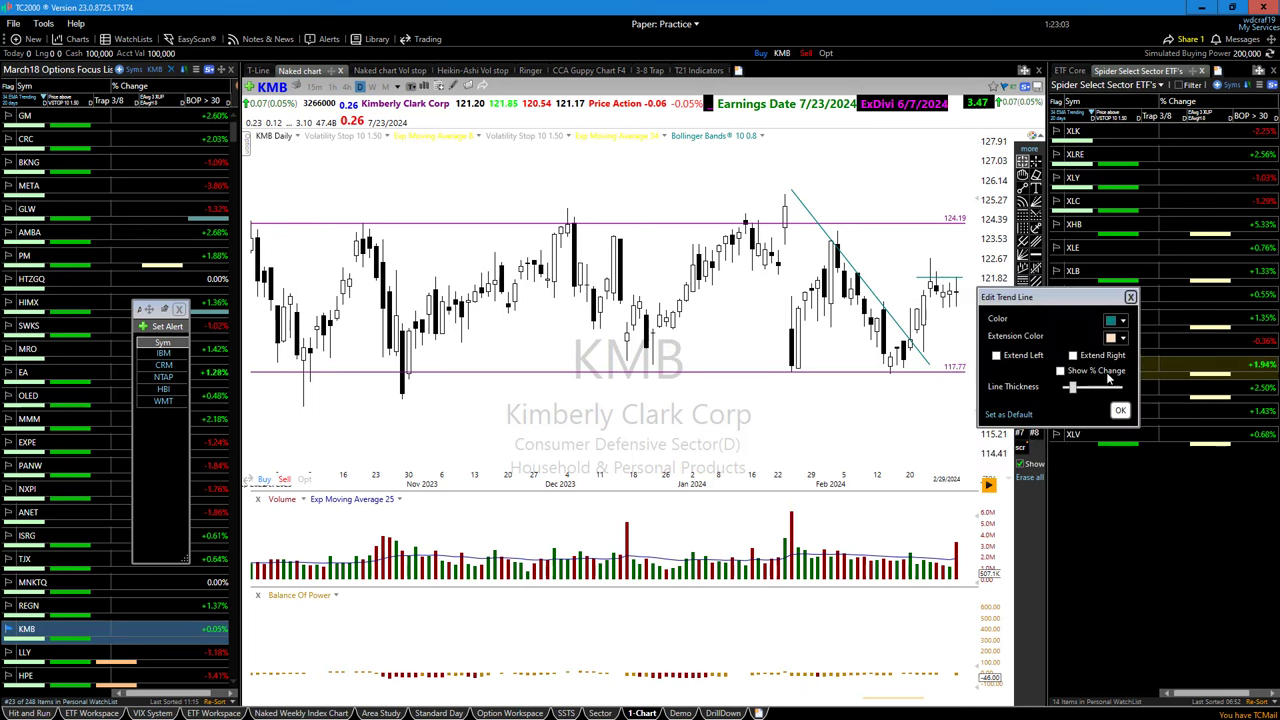
pyautogui.click(1116, 320)
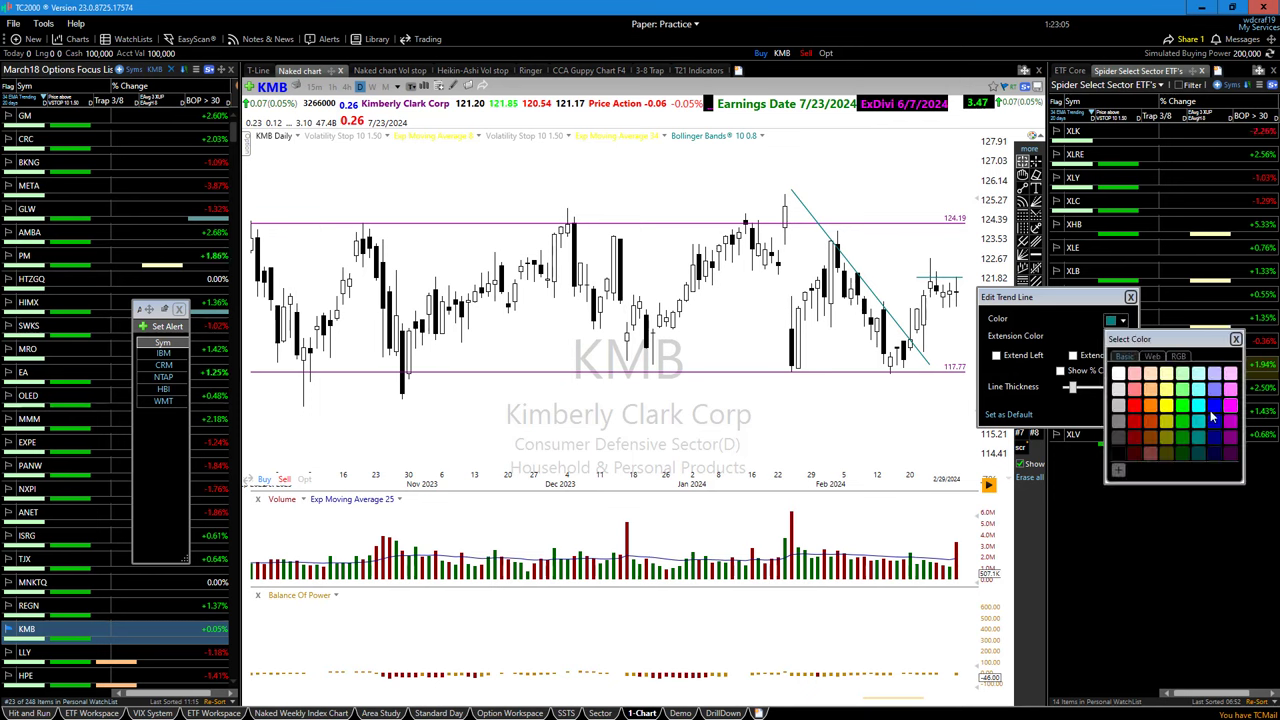
pyautogui.click(1230, 412)
pyautogui.click(1122, 410)
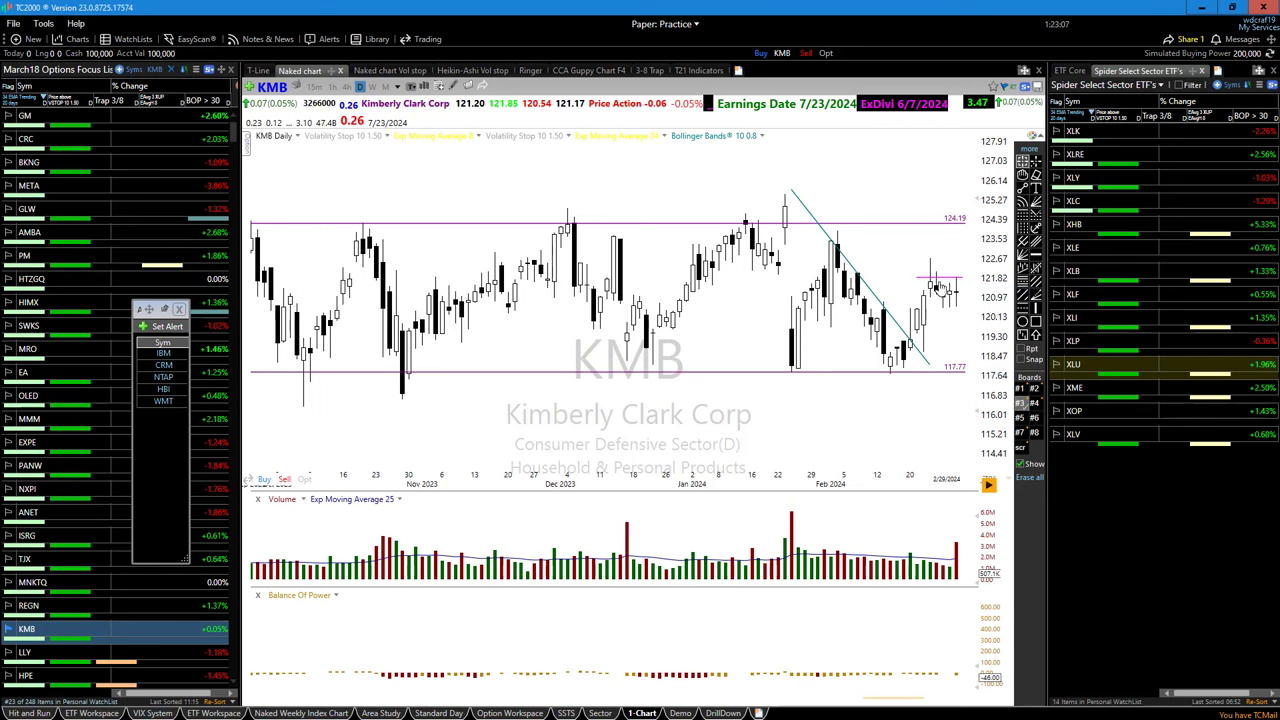
pyautogui.moveTo(942, 285); pyautogui.dragTo(946, 282)
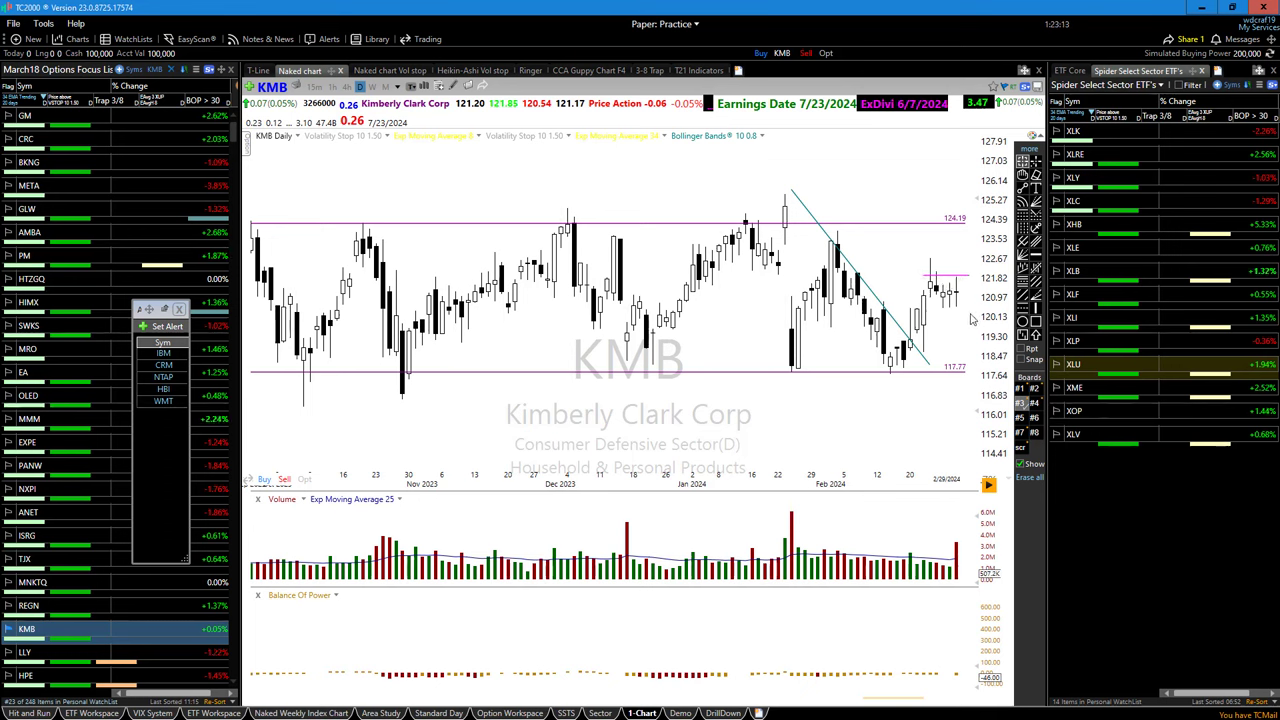
# - Advance the daily chart one bar to 3/1/2024
pyautogui.moveTo(962, 308)
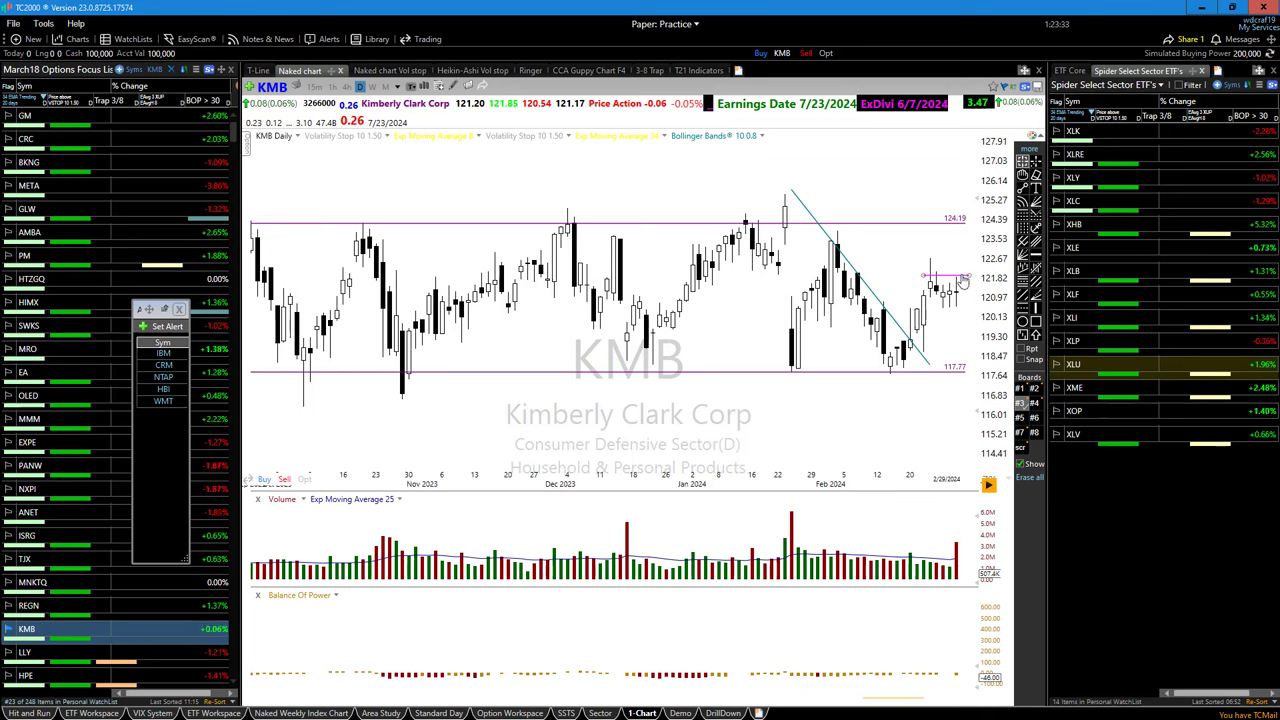
pyautogui.moveTo(961, 281)
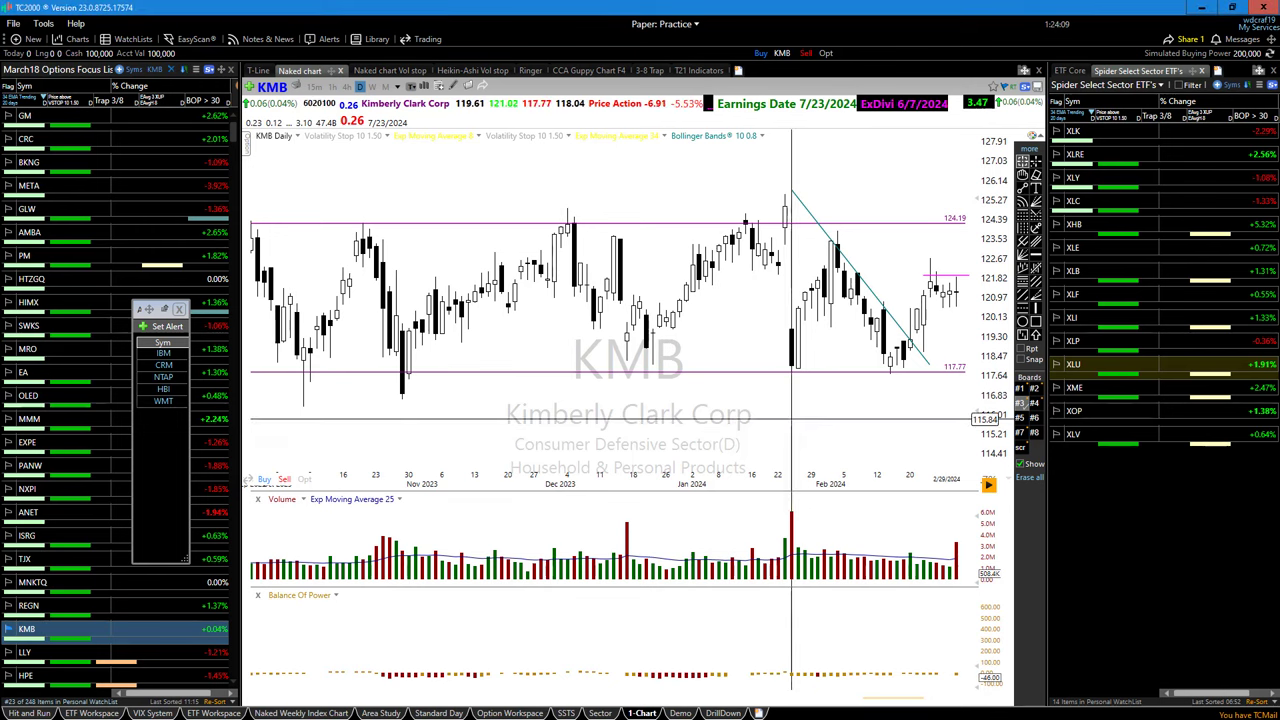
pyautogui.press('Right')
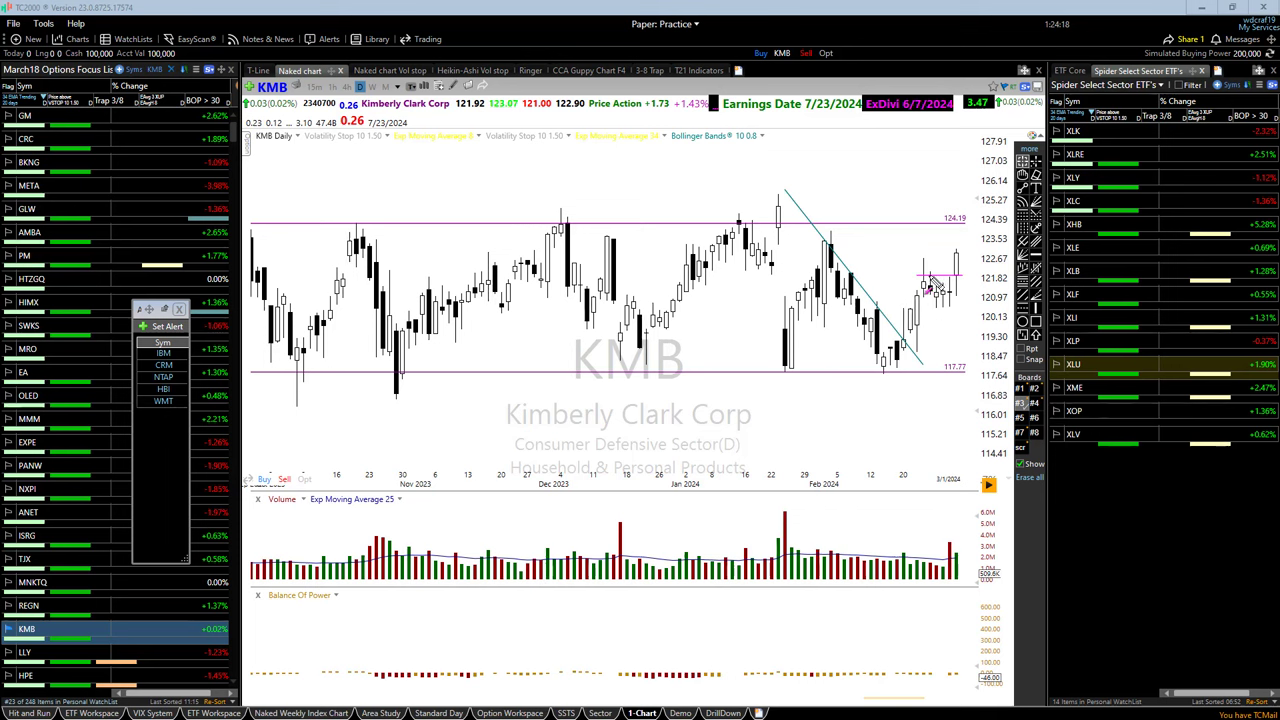
# - Mark the breakout level, the consolidation lows and the earlier highs near resistance with temporary arrows, and clear the annotations
pyautogui.moveTo(935, 285); pyautogui.dragTo(988, 275)
pyautogui.moveTo(930, 320); pyautogui.dragTo(1000, 310)
pyautogui.moveTo(557, 203); pyautogui.dragTo(564, 213)
pyautogui.moveTo(701, 188)
pyautogui.mouseDown()
pyautogui.moveTo(735, 216)
pyautogui.moveTo(783, 215)
pyautogui.mouseUp()
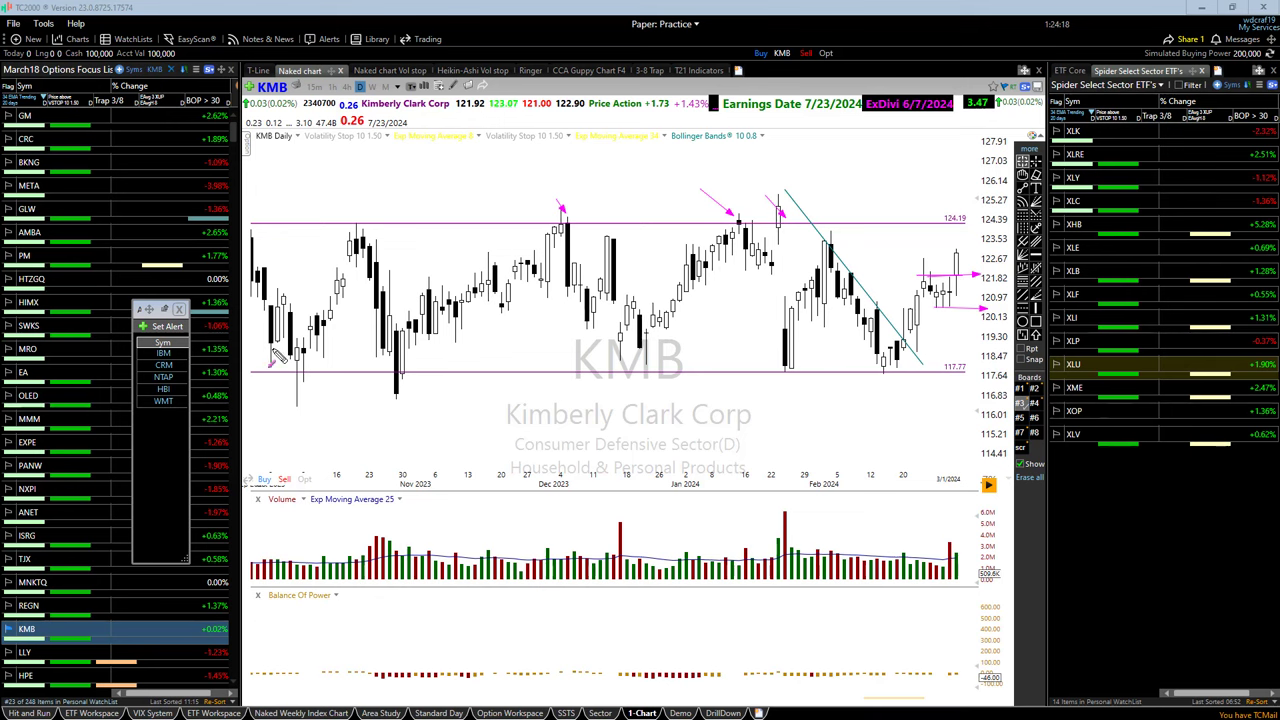
pyautogui.press('e')
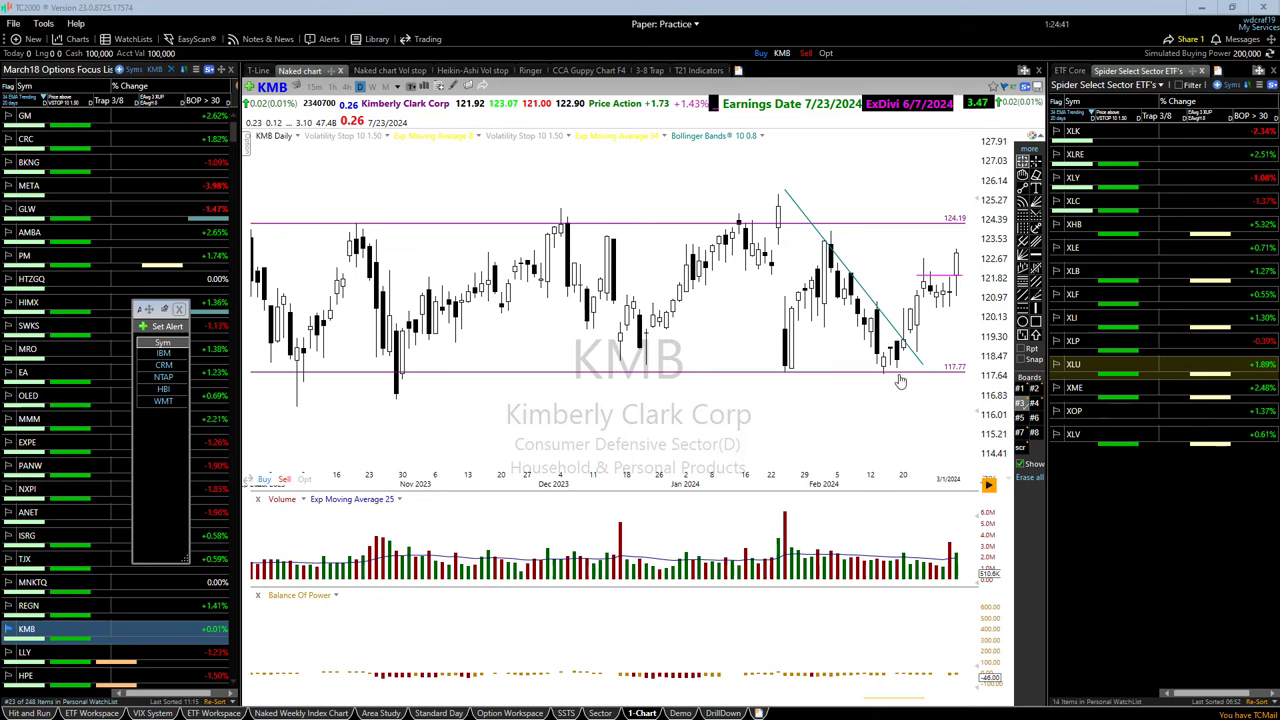
# - Advance the daily chart bar by bar to 3/8/2024, past the 124.19 resistance line
pyautogui.press('Right')
pyautogui.press('Right')
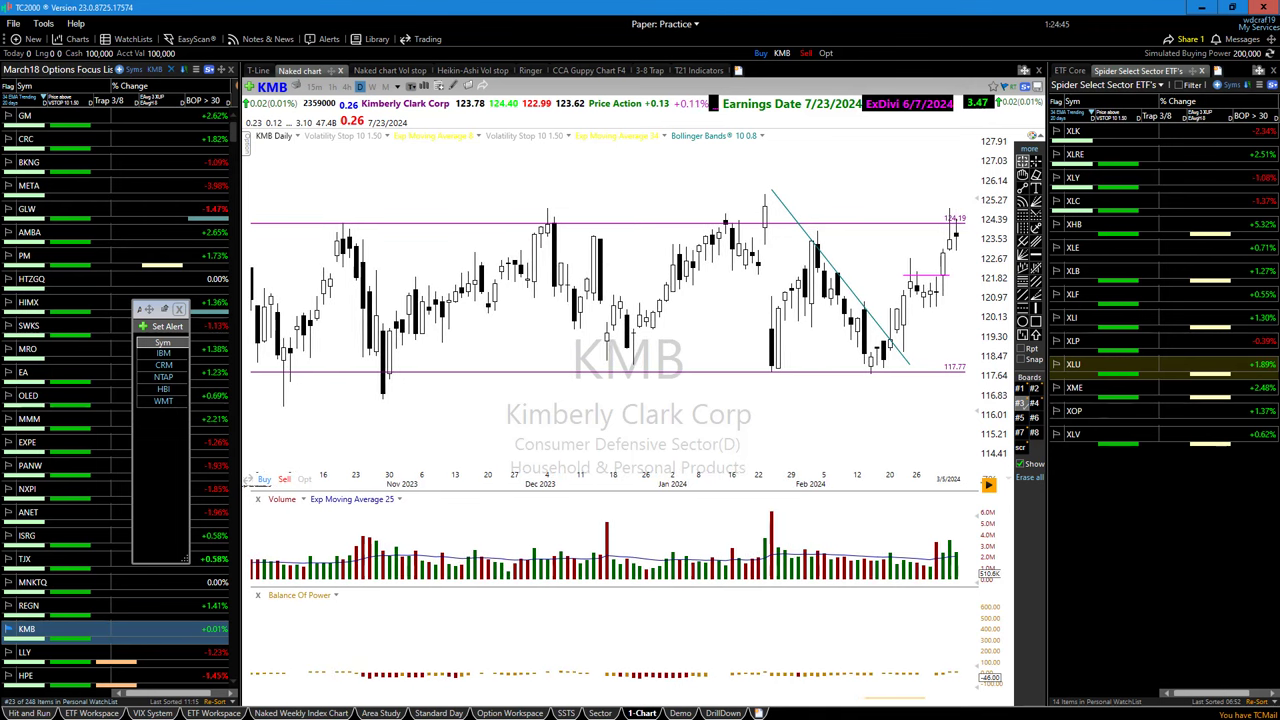
pyautogui.press('Right')
pyautogui.press('Right')
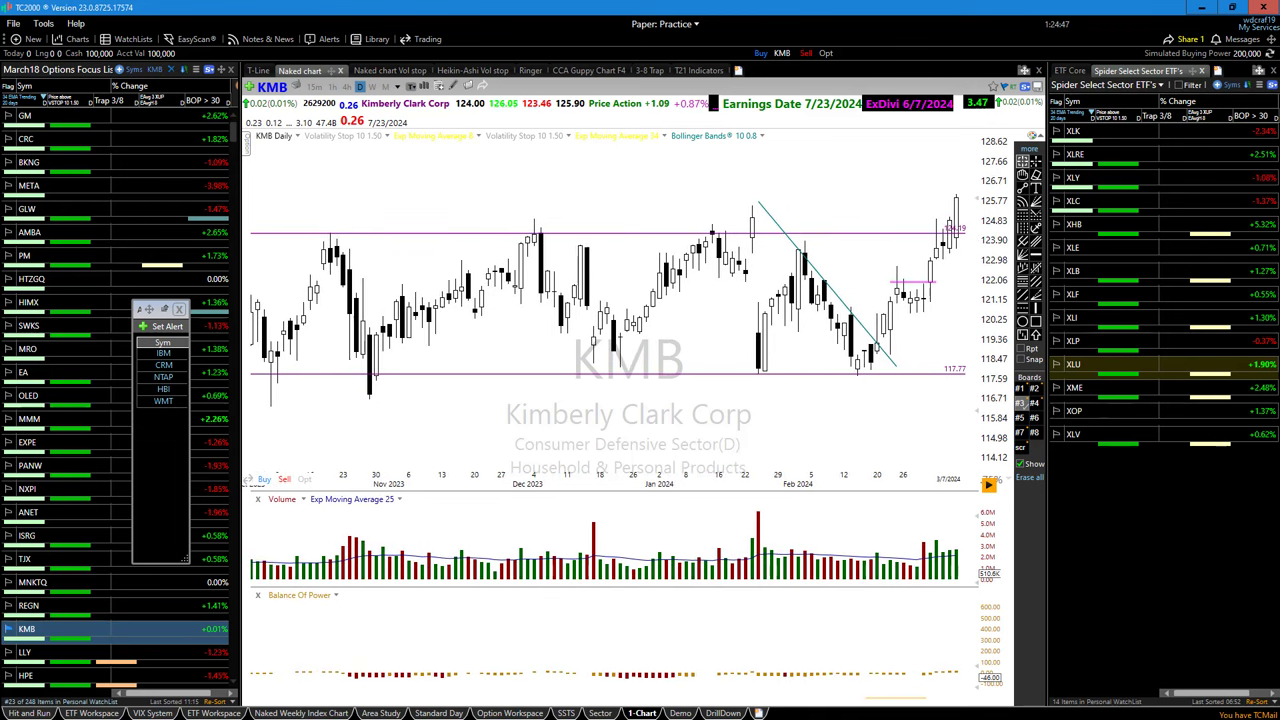
pyautogui.press('Right')
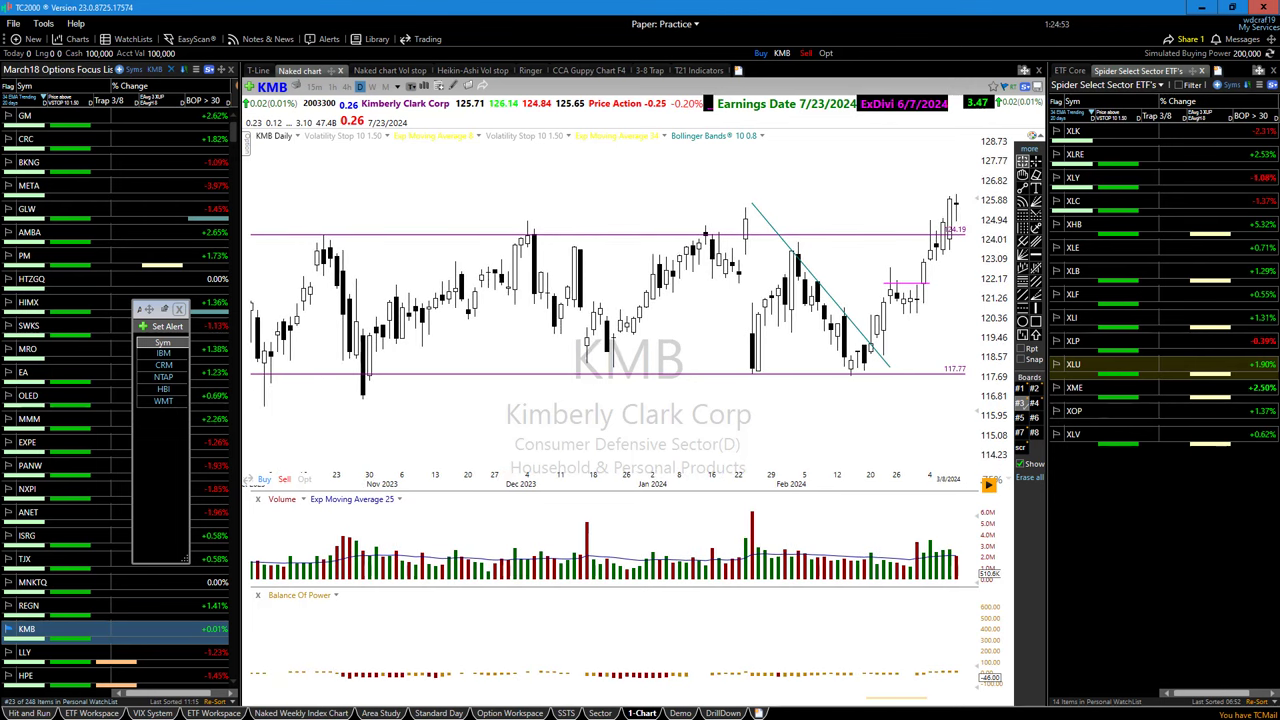
# - Advance the daily chart bar by bar to 3/21/2024, through the pullback to the 124.19 line
pyautogui.press('Right')
pyautogui.press('Right')
pyautogui.press('Right')
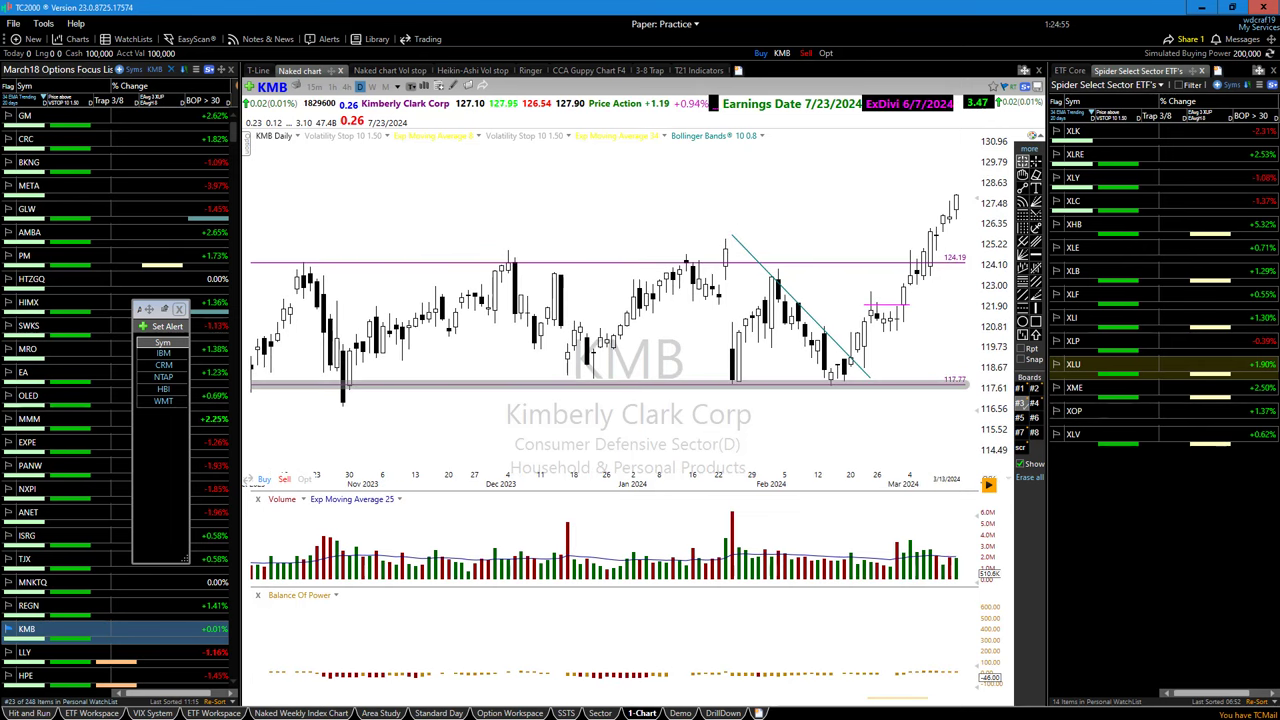
pyautogui.press('Right')
pyautogui.press('Right')
pyautogui.press('Right')
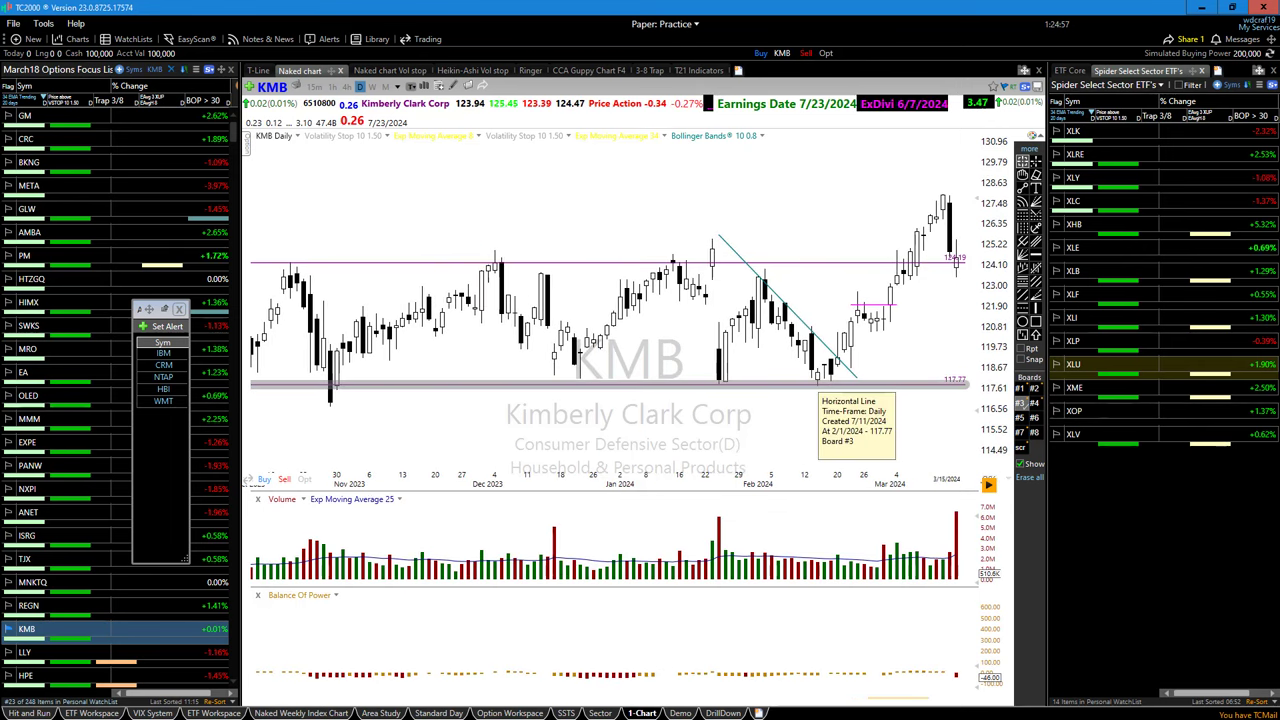
pyautogui.press('Right')
pyautogui.press('Right')
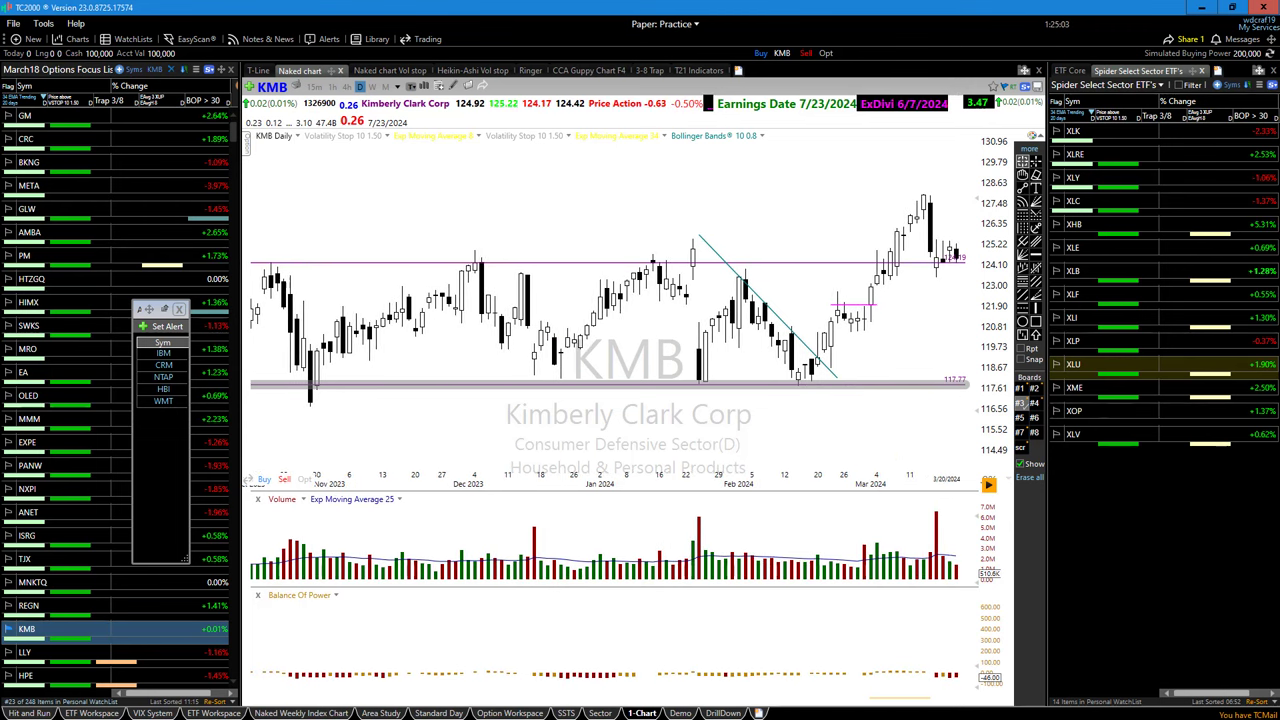
pyautogui.press('Right')
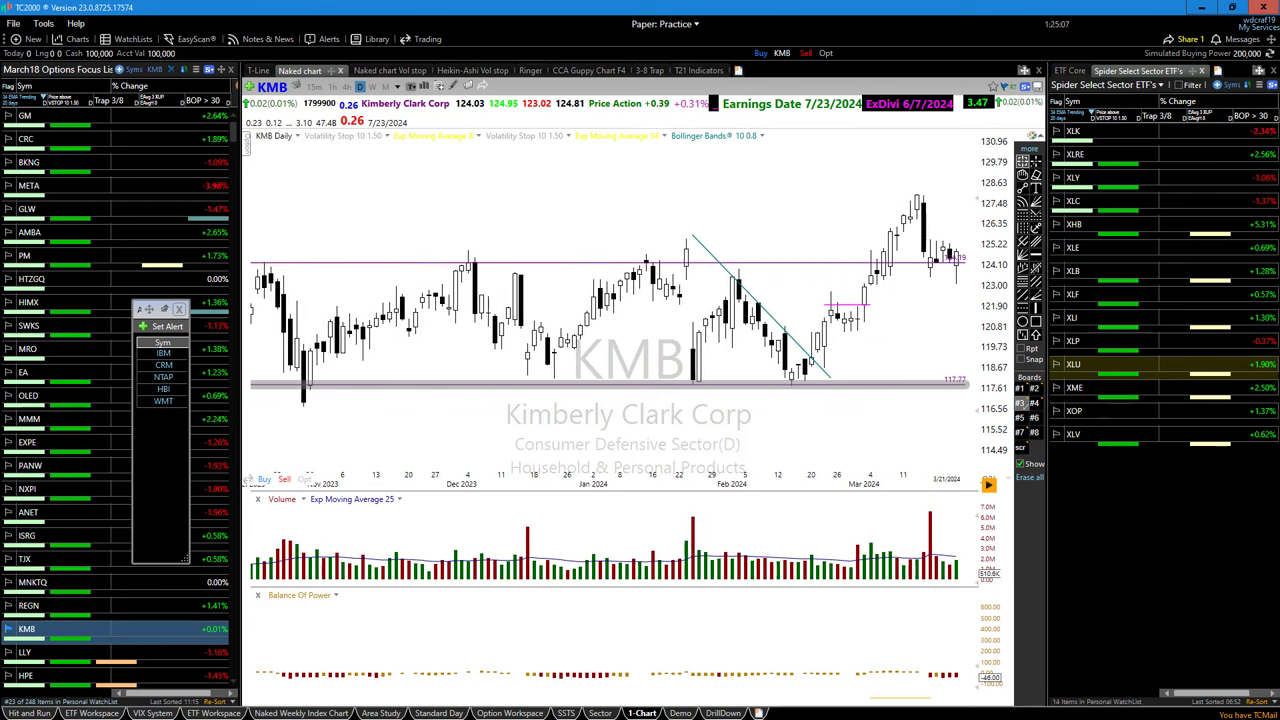
# - Move the short magenta line up to the highs of the newest consolidation above 124.19, and advance the chart one bar to 3/22/2024
pyautogui.click(848, 305)
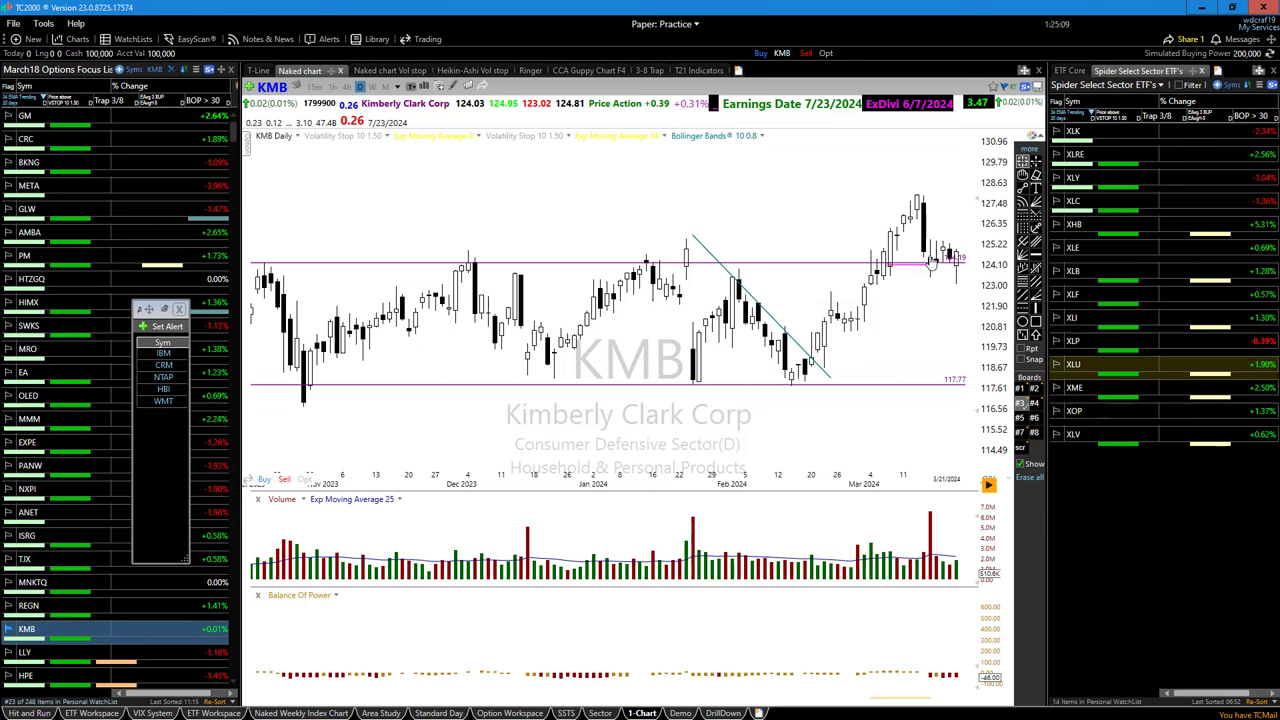
pyautogui.moveTo(932, 262); pyautogui.dragTo(948, 242)
pyautogui.press('Right')
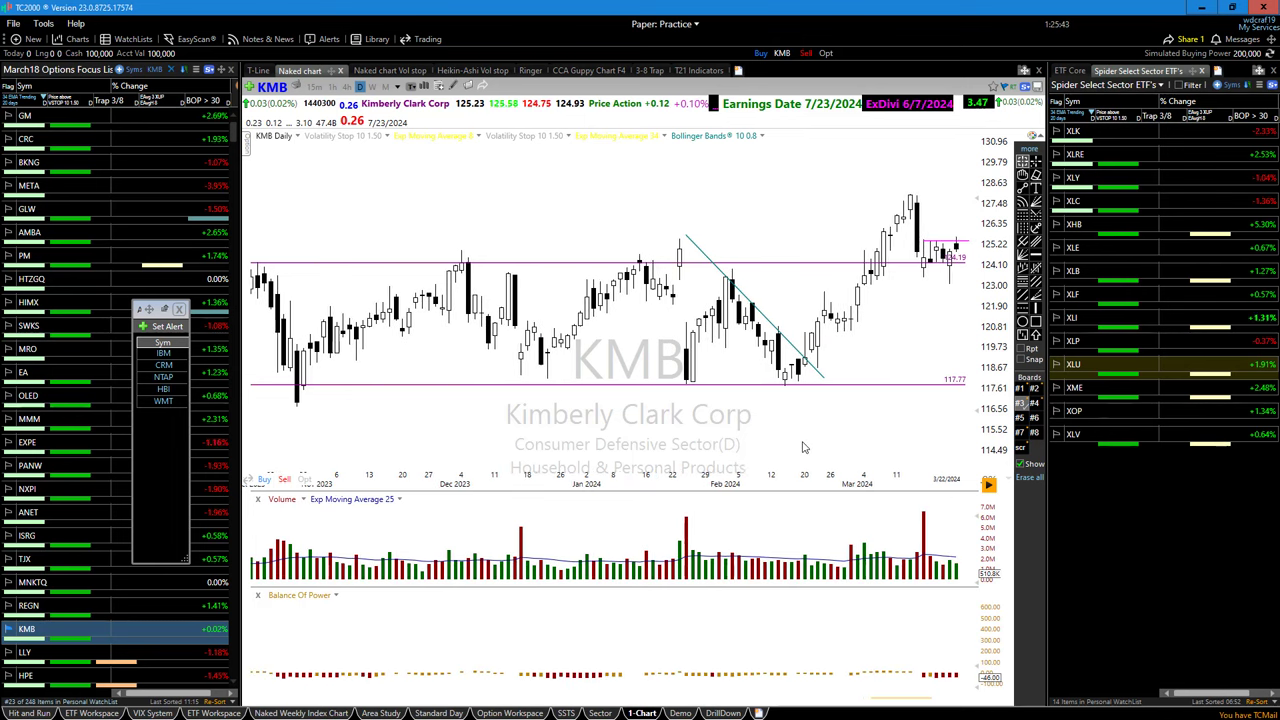
# - Advance the daily chart bar by bar to 4/1/2024, temporarily marking the lows of the March consolidation and undoing the mark
pyautogui.press('Right')
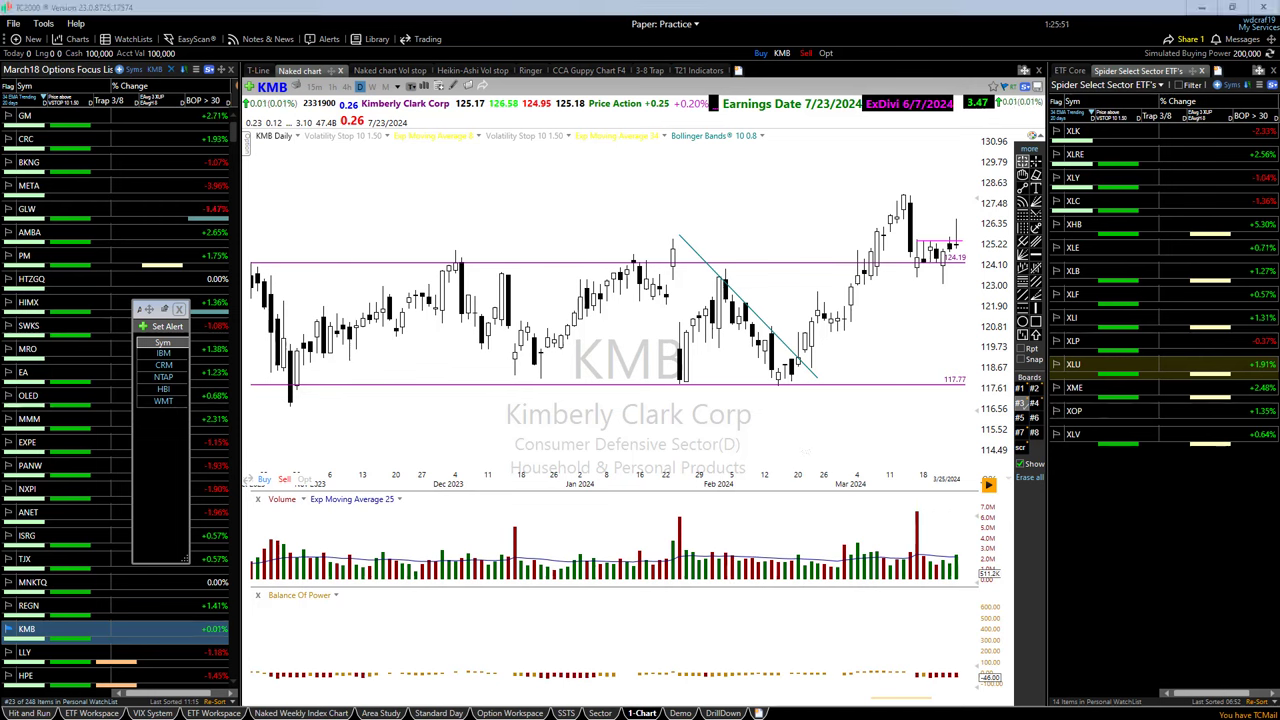
pyautogui.moveTo(915, 285); pyautogui.dragTo(970, 285)
pyautogui.hotkey('ctrl', 'z')
pyautogui.press('Right')
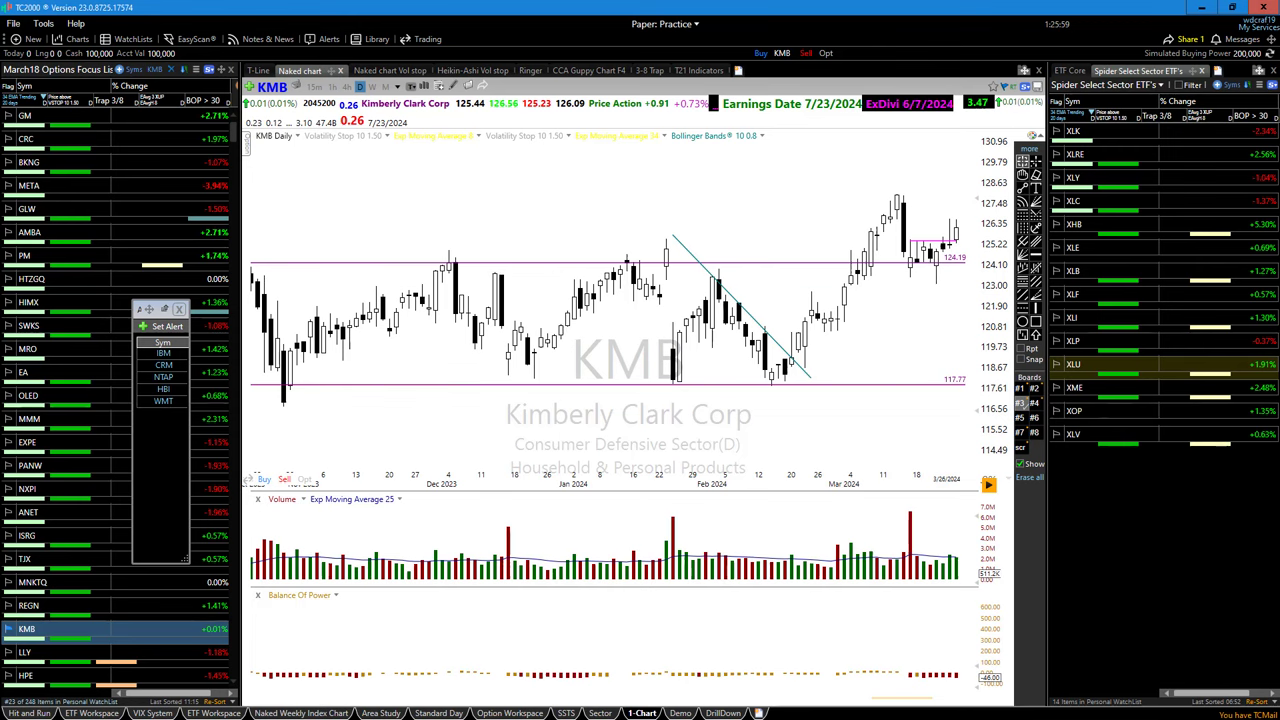
pyautogui.press('Right')
pyautogui.press('Right')
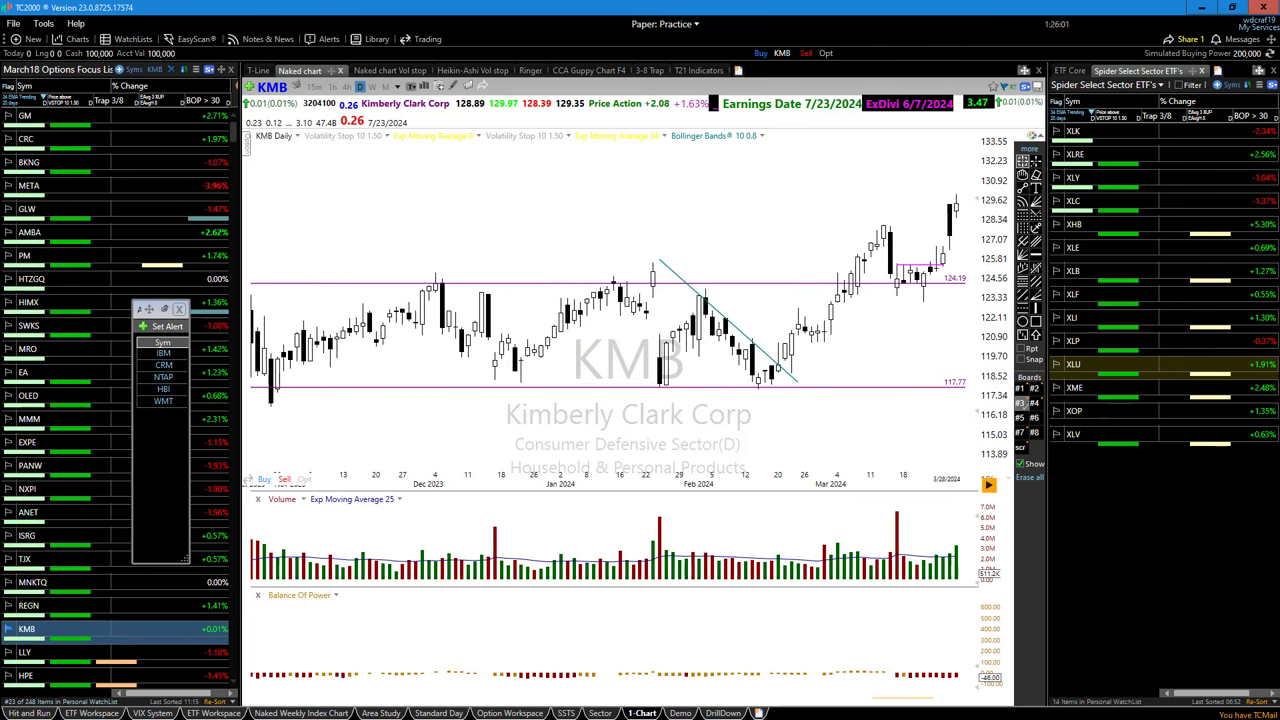
pyautogui.press('Right')
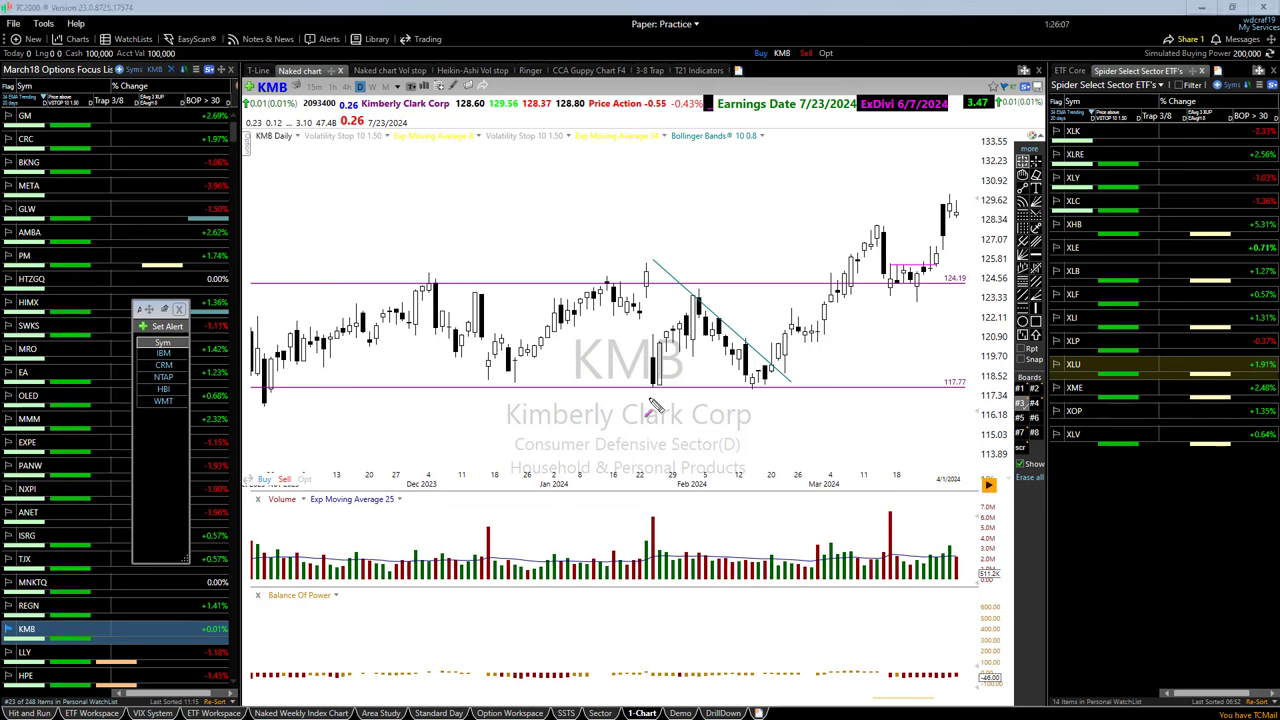
# - Mark the advance from the February low and the late-February consolidation with temporary annotations, and clear them
pyautogui.moveTo(760, 391)
pyautogui.mouseDown()
pyautogui.moveTo(870, 322)
pyautogui.moveTo(884, 284)
pyautogui.moveTo(782, 381)
pyautogui.moveTo(967, 270)
pyautogui.mouseUp()
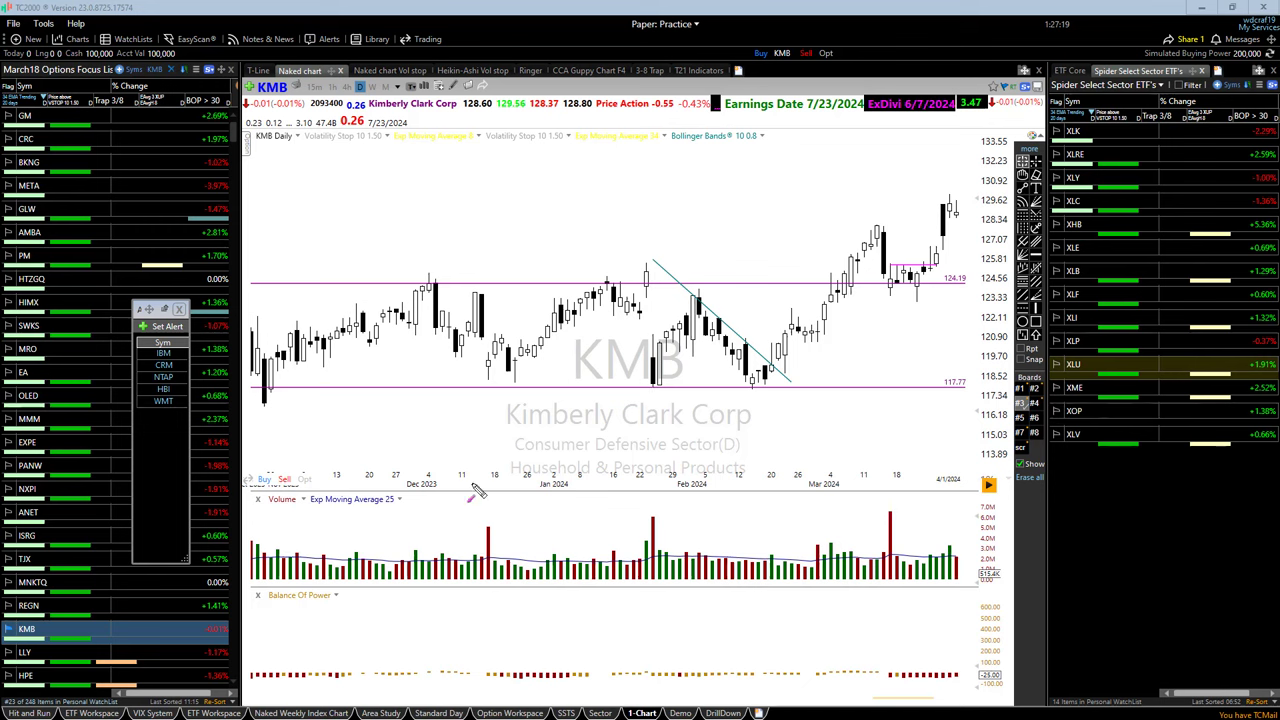
pyautogui.moveTo(764, 307); pyautogui.dragTo(822, 344)
pyautogui.click(815, 338)
pyautogui.press('Delete')
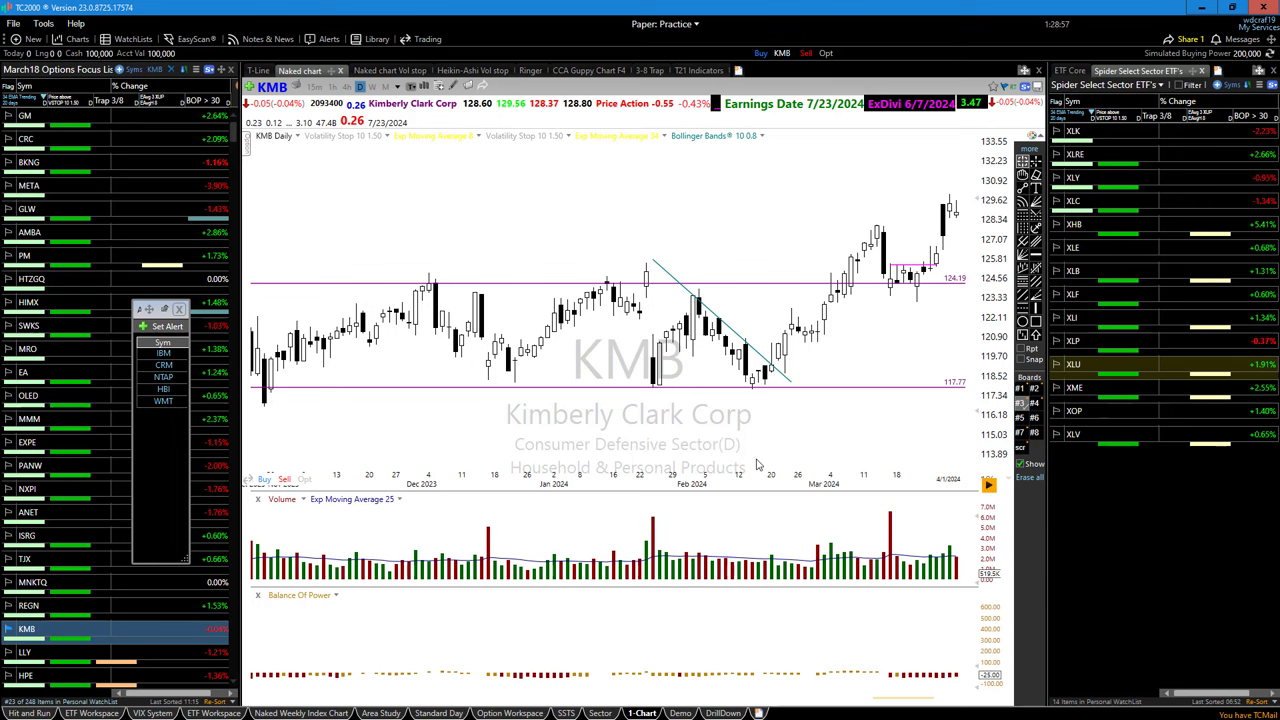
# - Advance the daily chart bar by bar to 4/24/2024, past the gap up
pyautogui.press('Right')
pyautogui.press('Right')
pyautogui.press('Right')
pyautogui.press('Right')
pyautogui.press('Right')
pyautogui.press('Right')
pyautogui.press('Right')
pyautogui.press('Right')
pyautogui.press('Right')
pyautogui.press('Right')
pyautogui.press('Right')
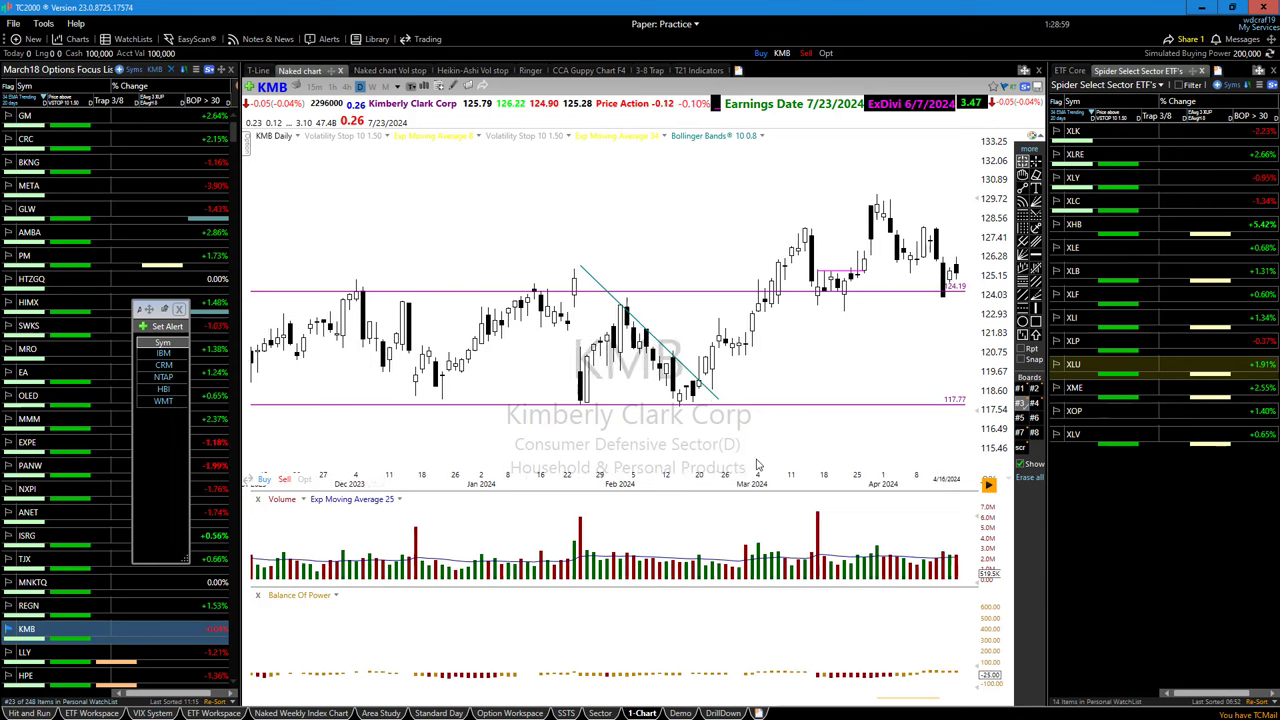
pyautogui.press('Right')
pyautogui.press('Right')
pyautogui.press('Right')
pyautogui.press('Right')
pyautogui.press('Right')
pyautogui.press('Right')
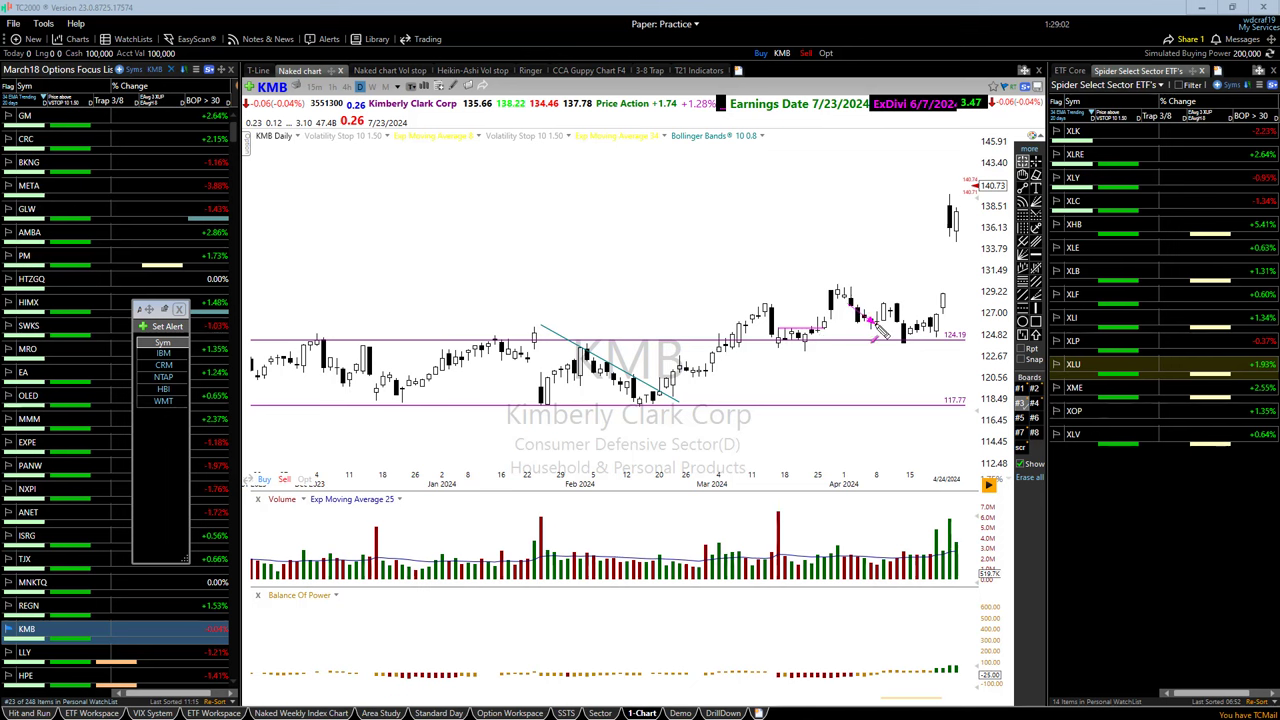
# - Mark the rising lows since late February and the falling April highs with temporary arrows, and clear the annotations
pyautogui.moveTo(706, 372); pyautogui.dragTo(882, 327)
pyautogui.moveTo(842, 292); pyautogui.dragTo(930, 329)
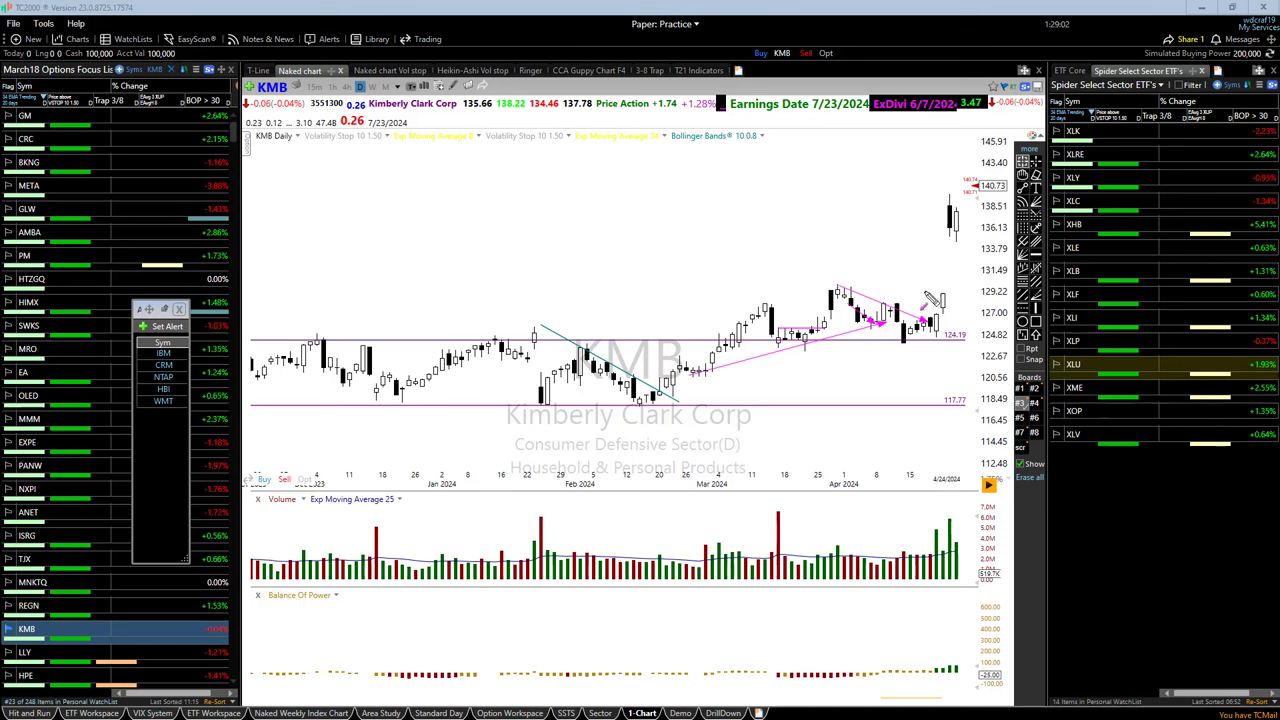
pyautogui.moveTo(888, 273); pyautogui.dragTo(930, 271)
pyautogui.hotkey('ctrl', 'z')
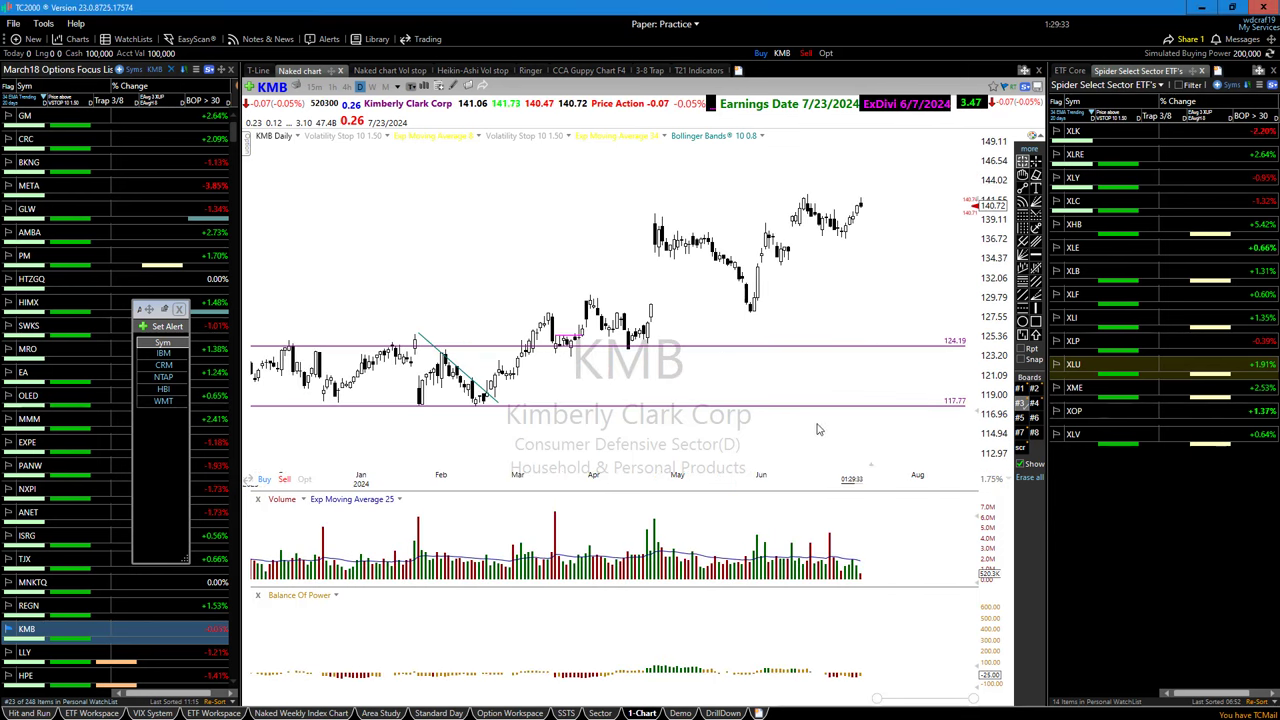
# - Delete the 117.77 support line, the green downtrend line and the 124.19 resistance line from the KMB chart
pyautogui.rightClick(849, 406)
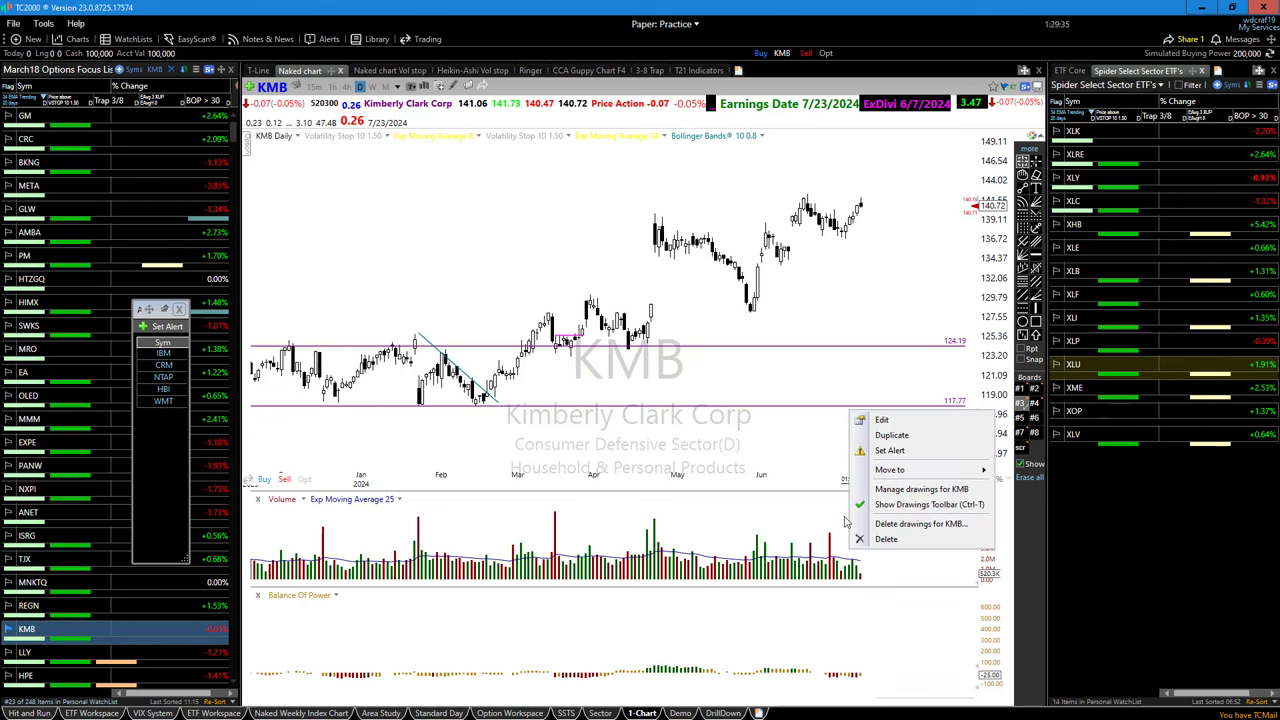
pyautogui.click(885, 545)
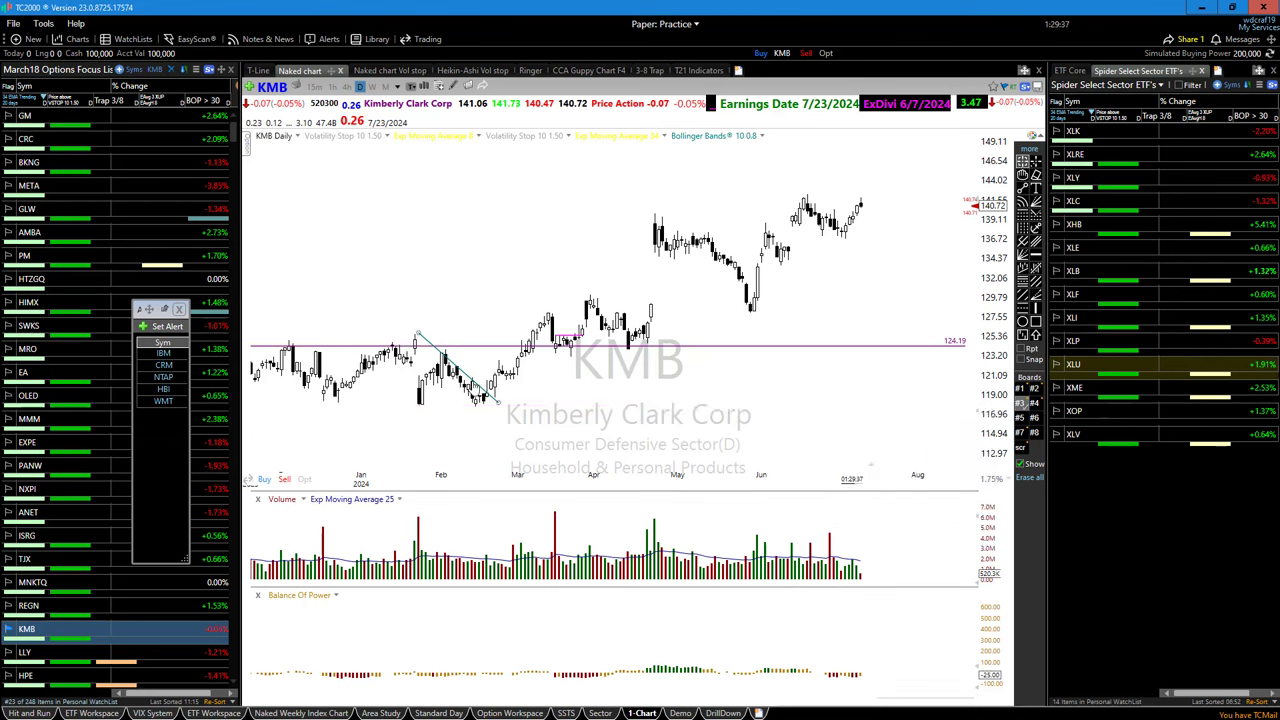
pyautogui.rightClick(476, 384)
pyautogui.click(511, 565)
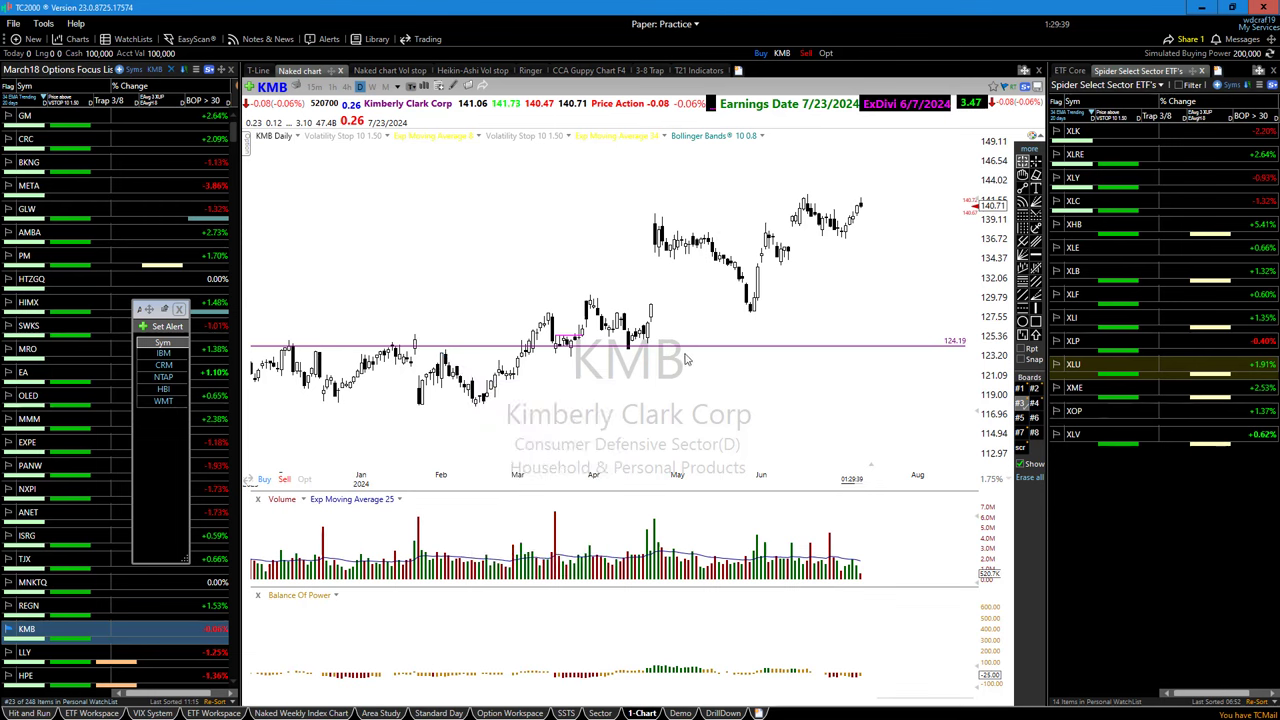
pyautogui.rightClick(688, 346)
pyautogui.click(737, 482)
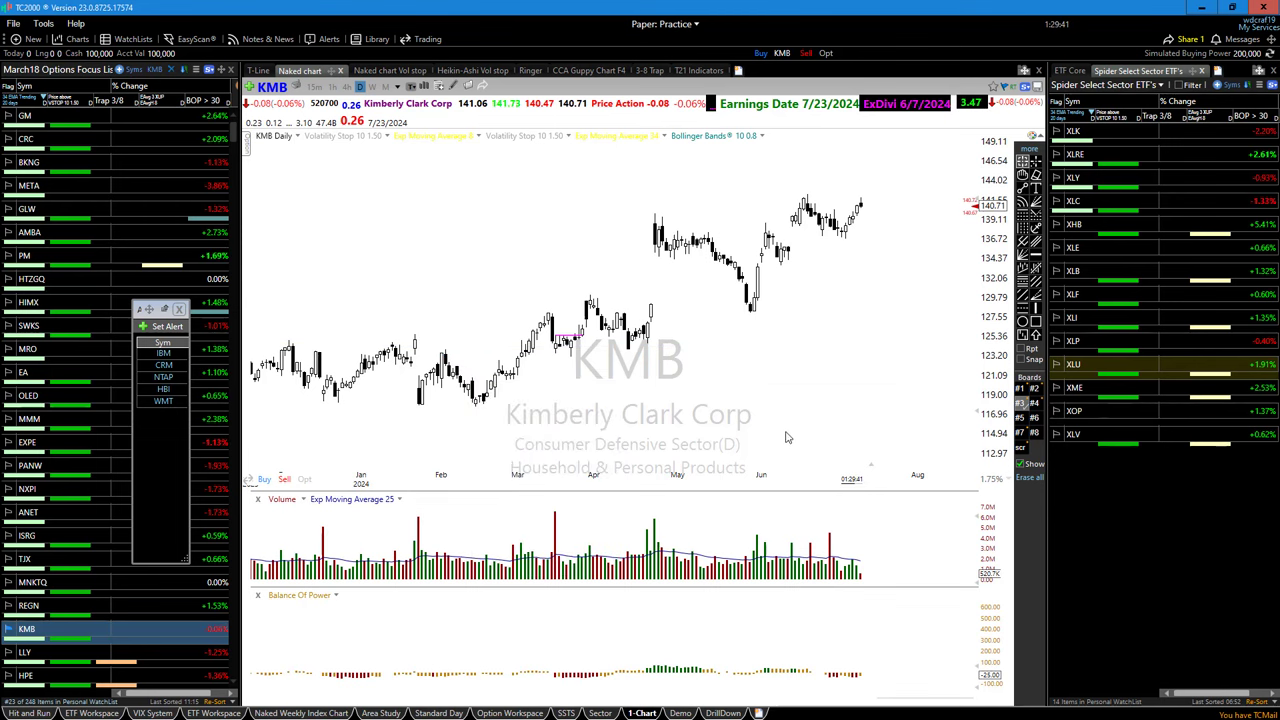
# - Switch the chart symbol to TSLA
pyautogui.scroll(2, 792, 432)
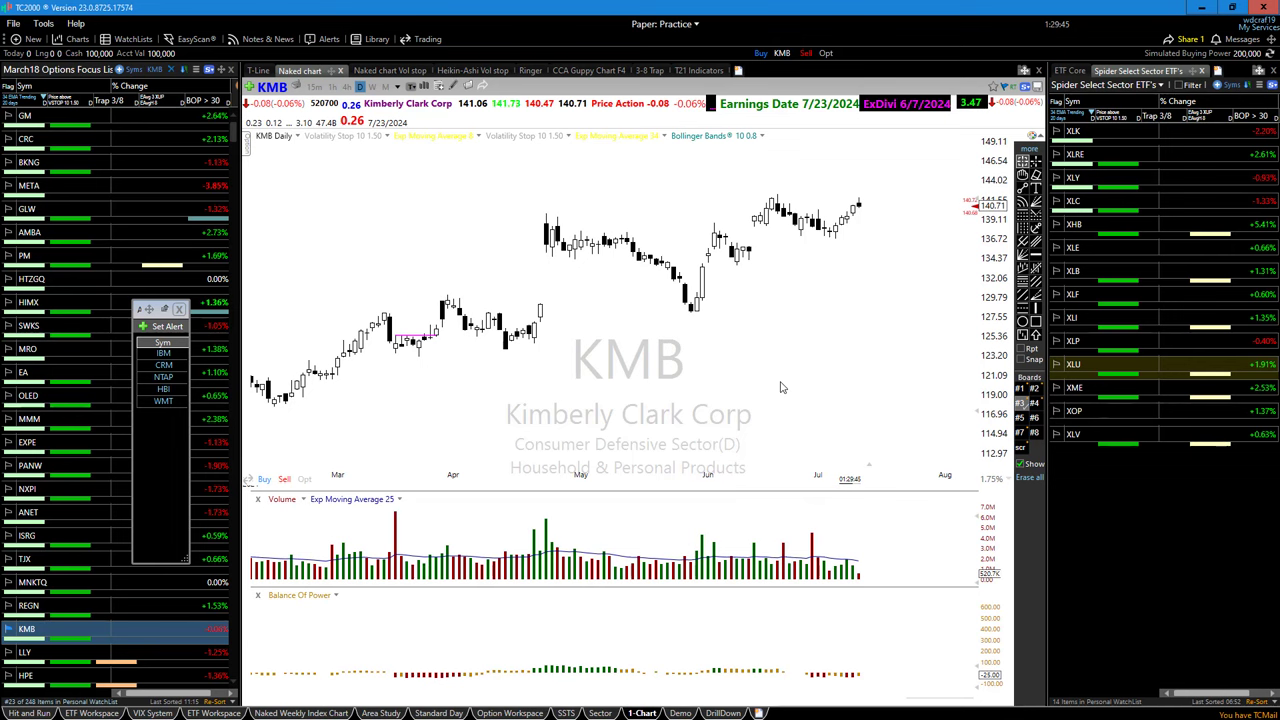
pyautogui.write('TSLA')
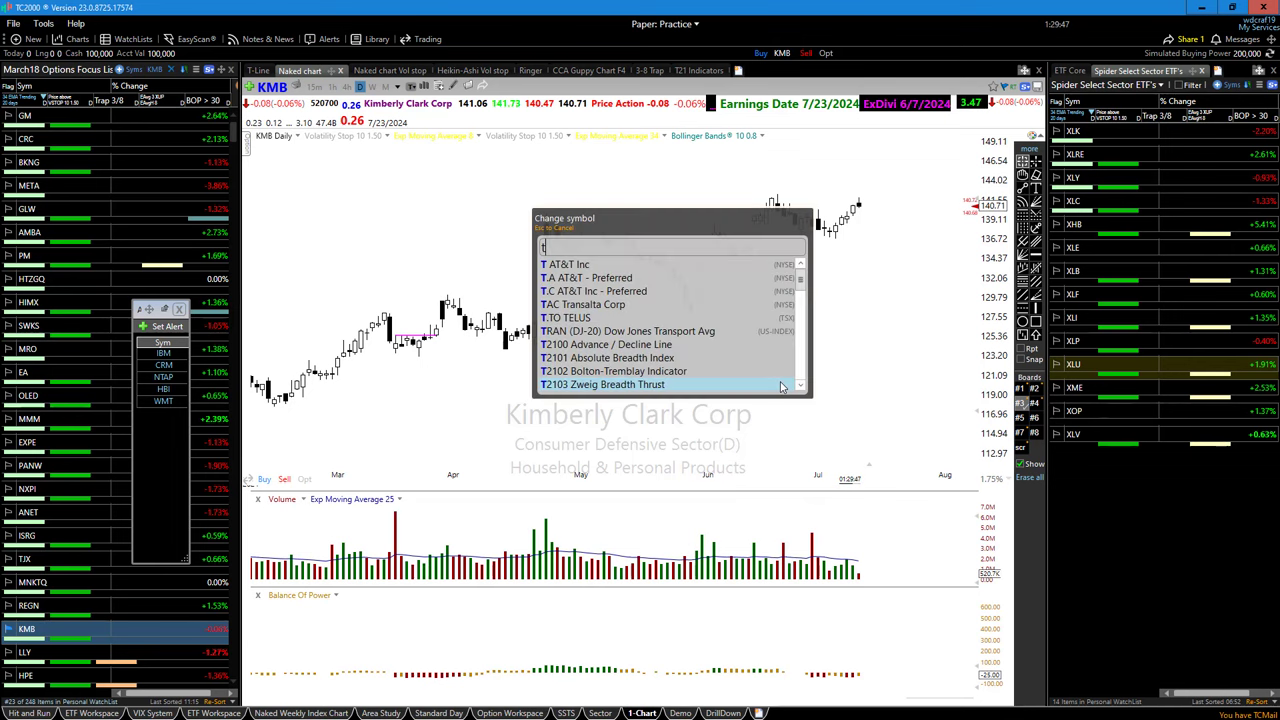
pyautogui.press('Return')
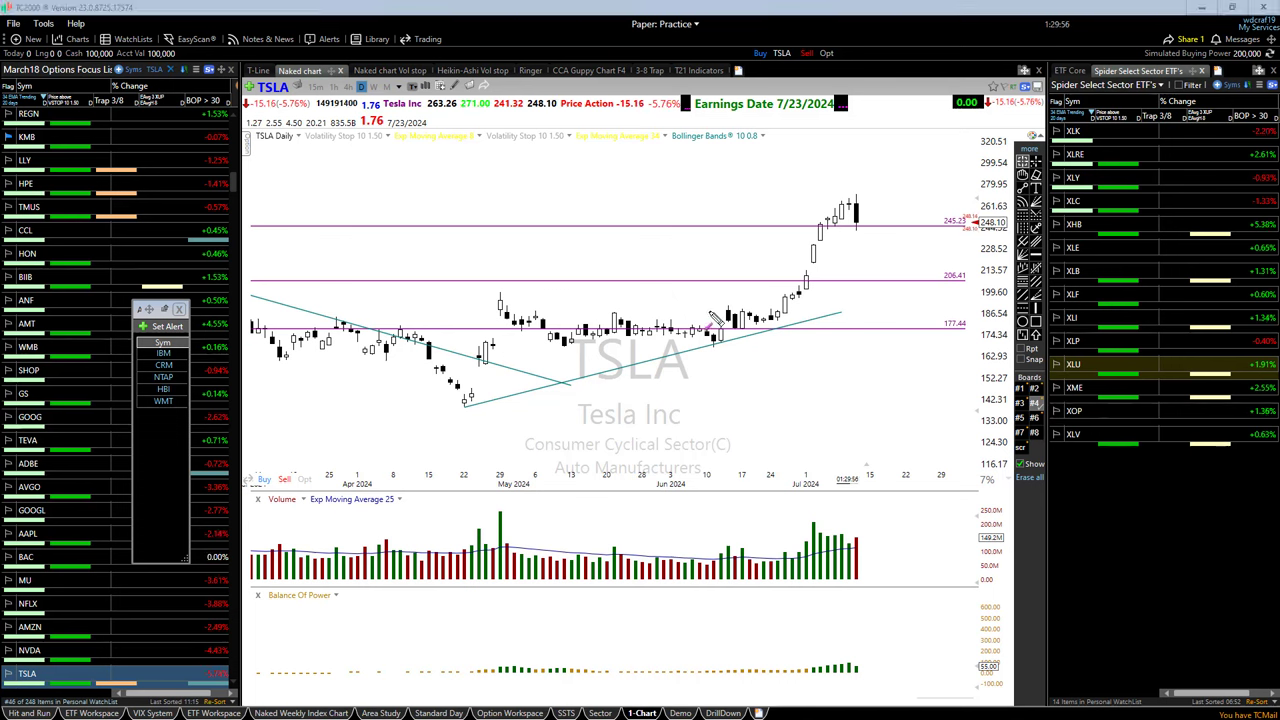
# - Mark the rally off the April low, the mid-June breakout level and the rising June lows on TSLA with temporary arrows, and clear them
pyautogui.moveTo(728, 312); pyautogui.dragTo(820, 315)
pyautogui.moveTo(480, 395); pyautogui.dragTo(495, 341)
pyautogui.click(503, 301)
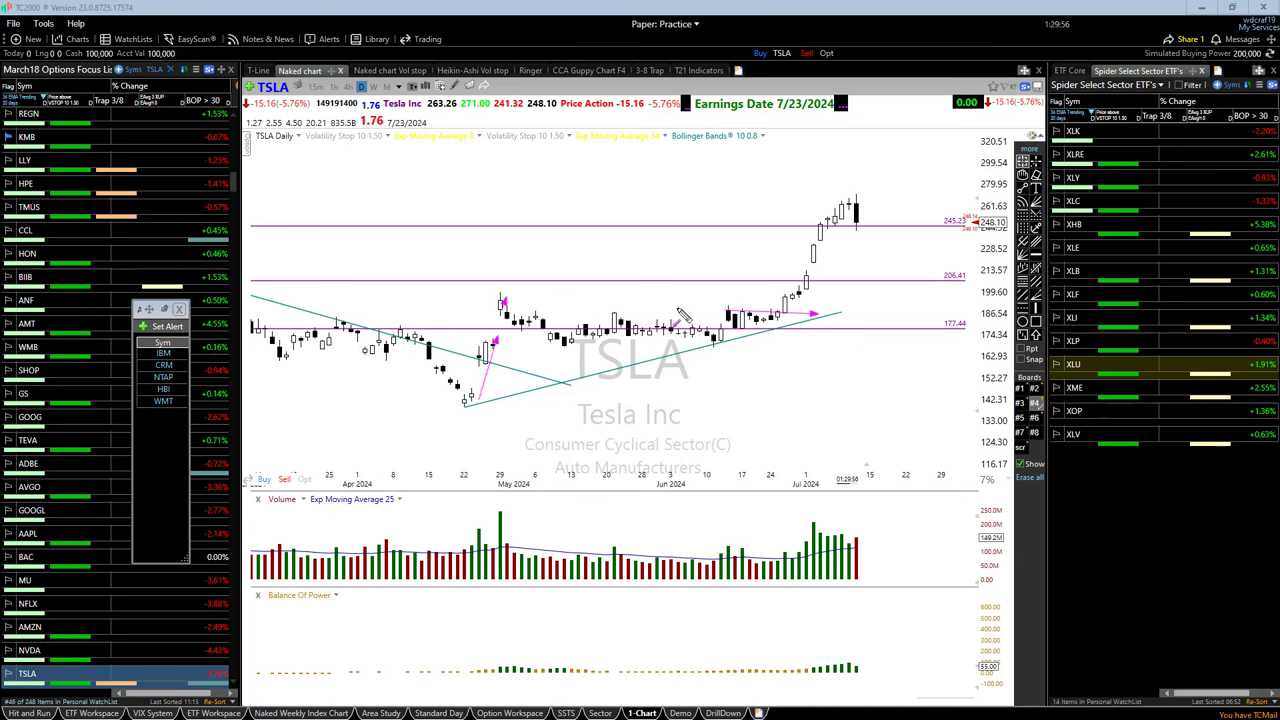
pyautogui.click(777, 328)
pyautogui.moveTo(712, 346); pyautogui.dragTo(816, 322)
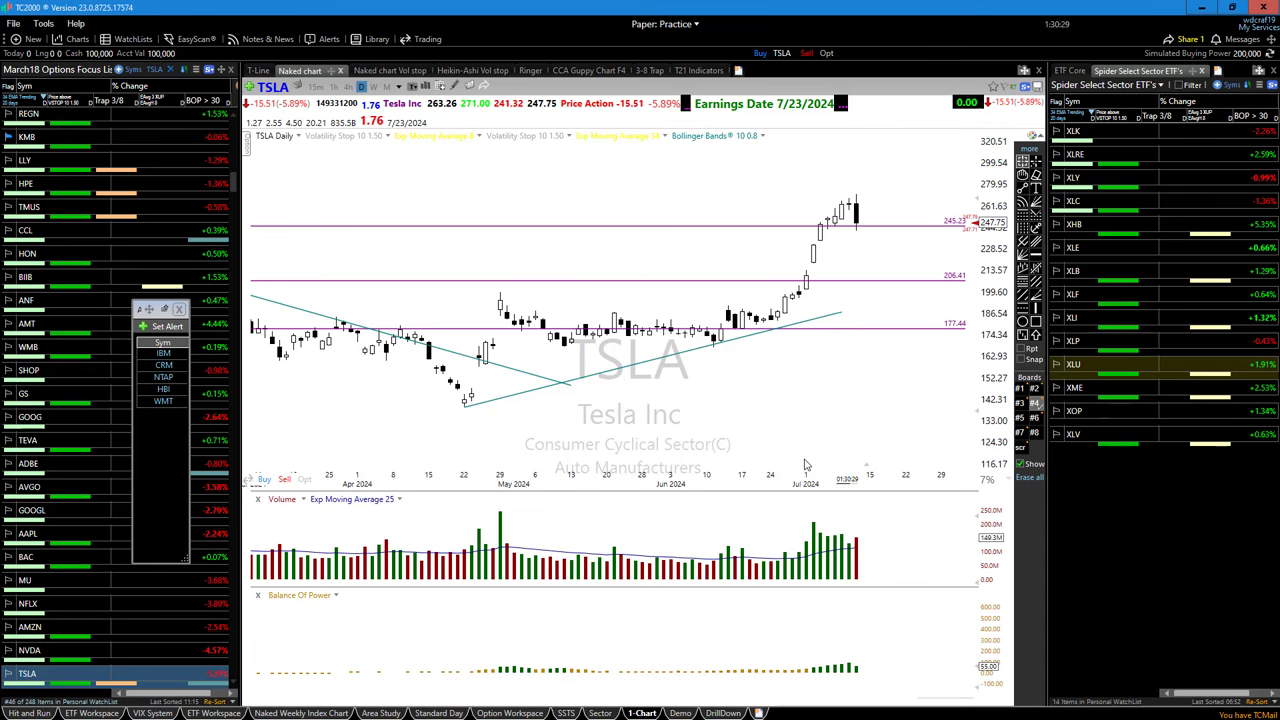
# - Switch the chart symbol to AMGN and review its longer daily history with the trend lines
pyautogui.write('am')
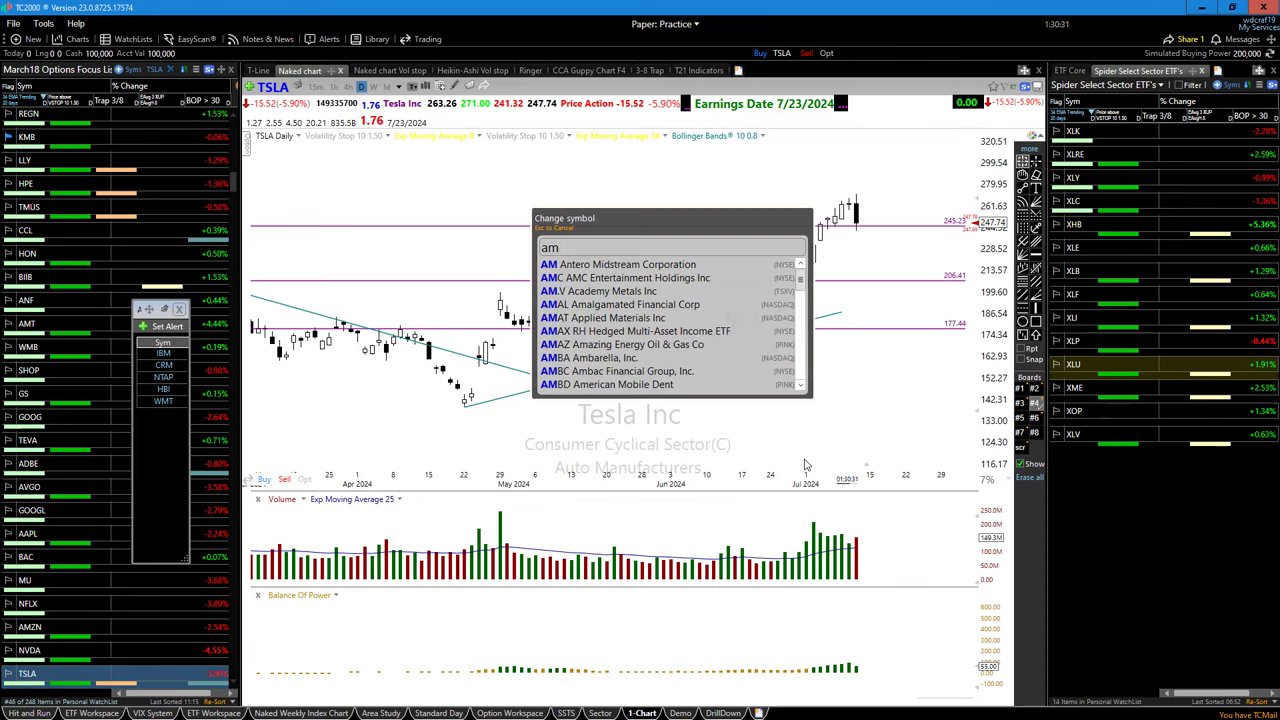
pyautogui.write('gn')
pyautogui.press('Return')
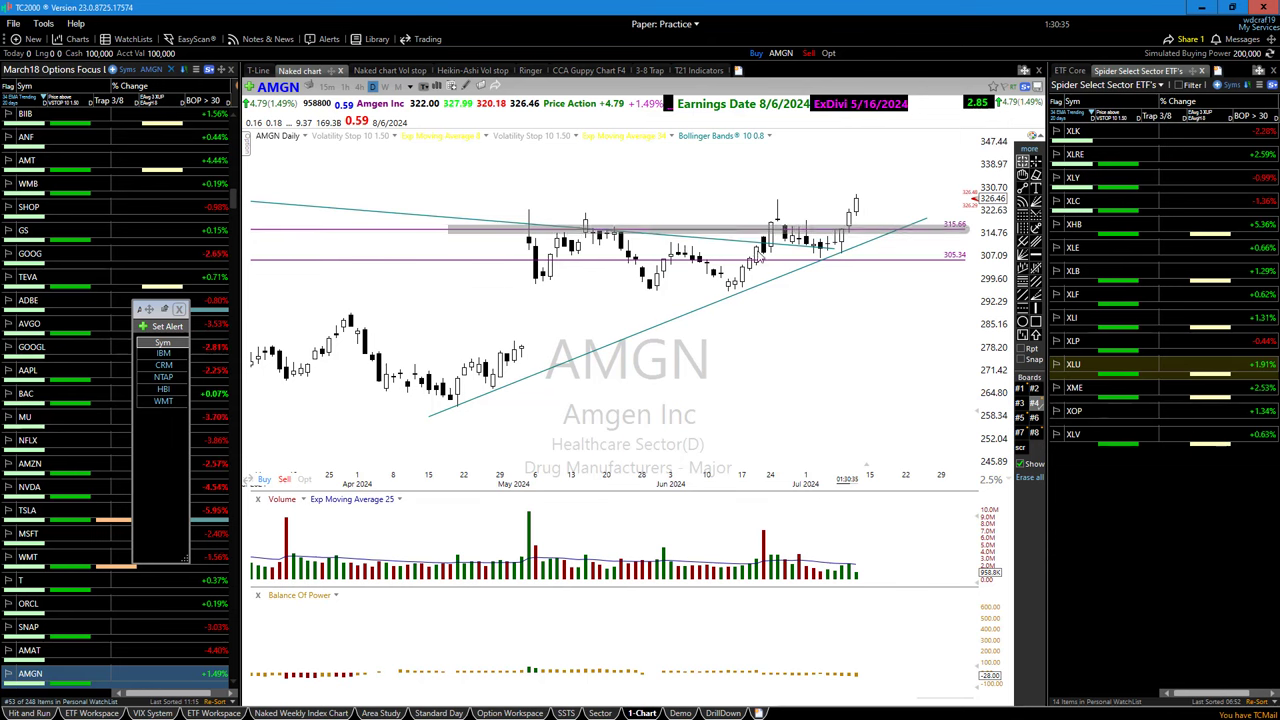
pyautogui.scroll(-5, 760, 256)
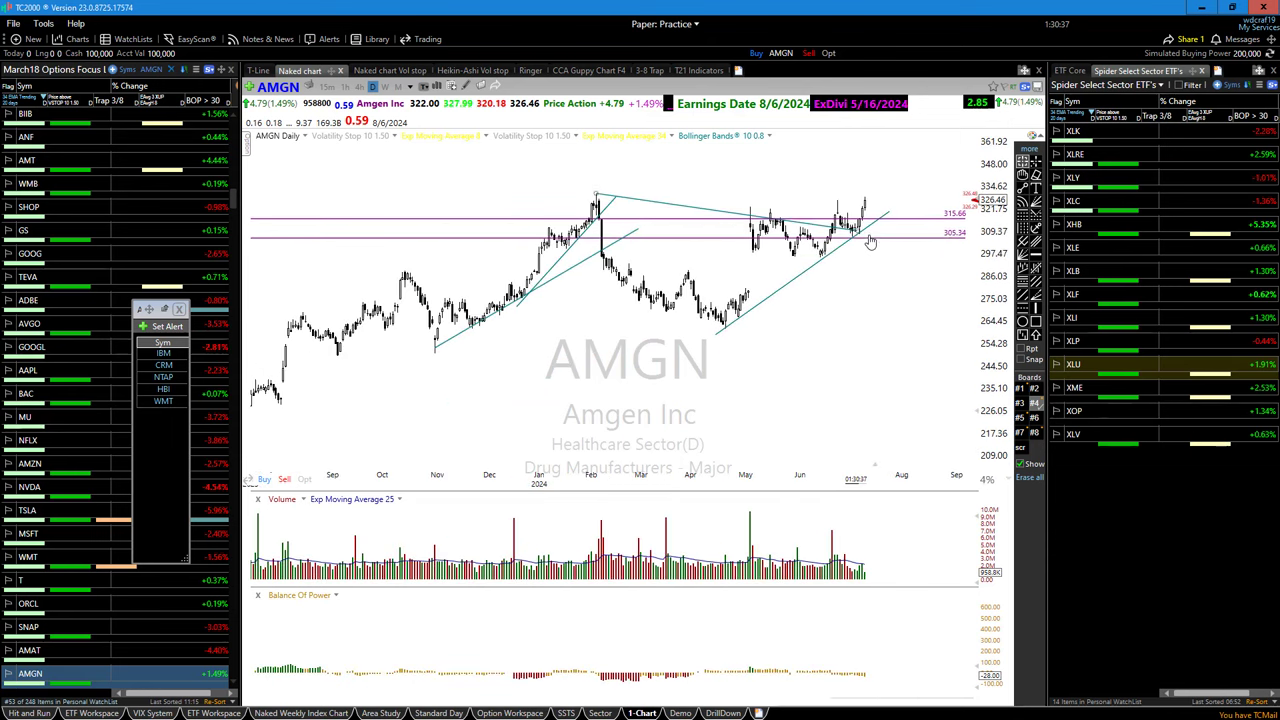
pyautogui.scroll(4, 778, 358)
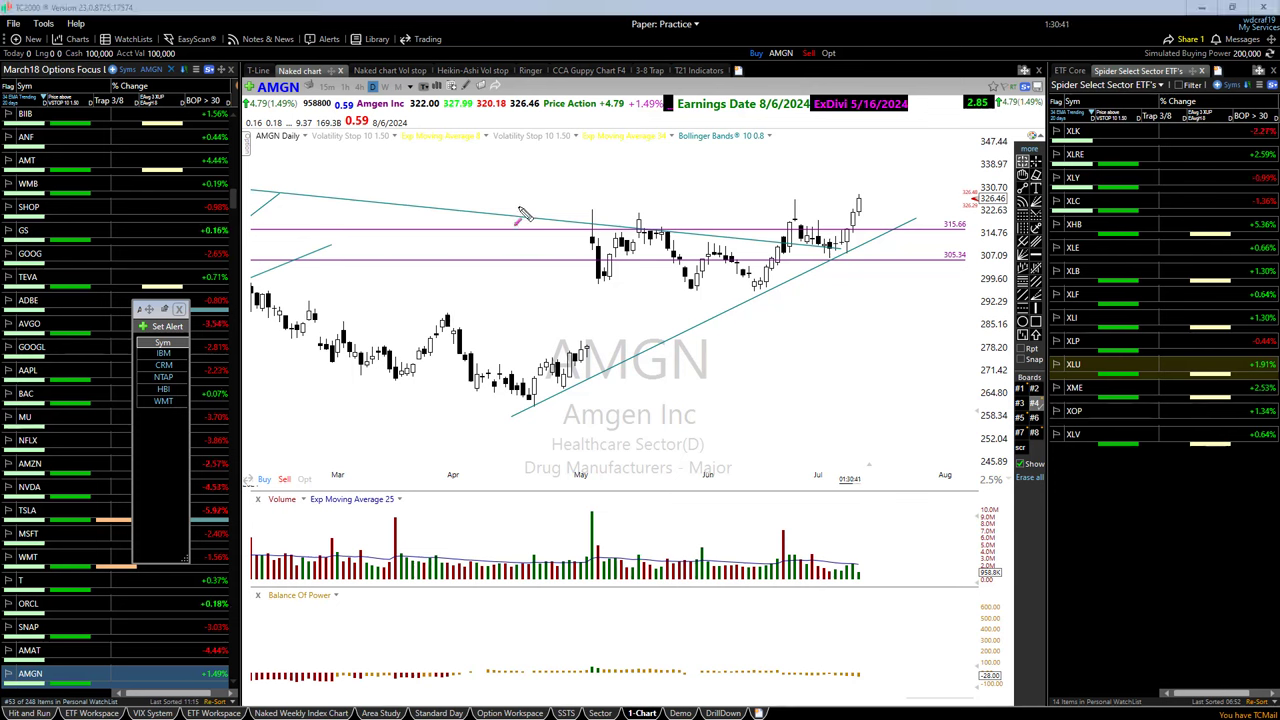
# - Mark AMGN's June swings, the early-June high level and the early-July low with temporary arrows, and clear the annotations
pyautogui.moveTo(688, 276)
pyautogui.mouseDown()
pyautogui.moveTo(752, 285)
pyautogui.moveTo(800, 245)
pyautogui.moveTo(790, 220)
pyautogui.moveTo(848, 258)
pyautogui.mouseUp()
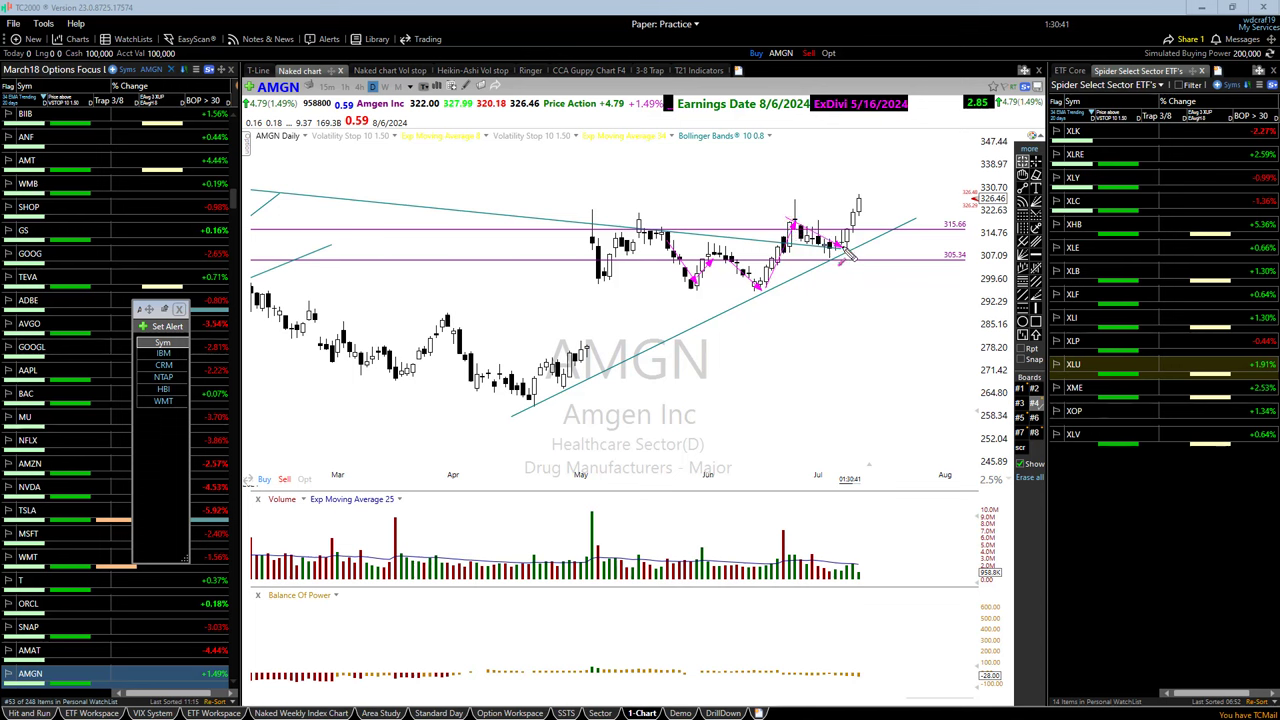
pyautogui.moveTo(688, 244); pyautogui.dragTo(873, 251)
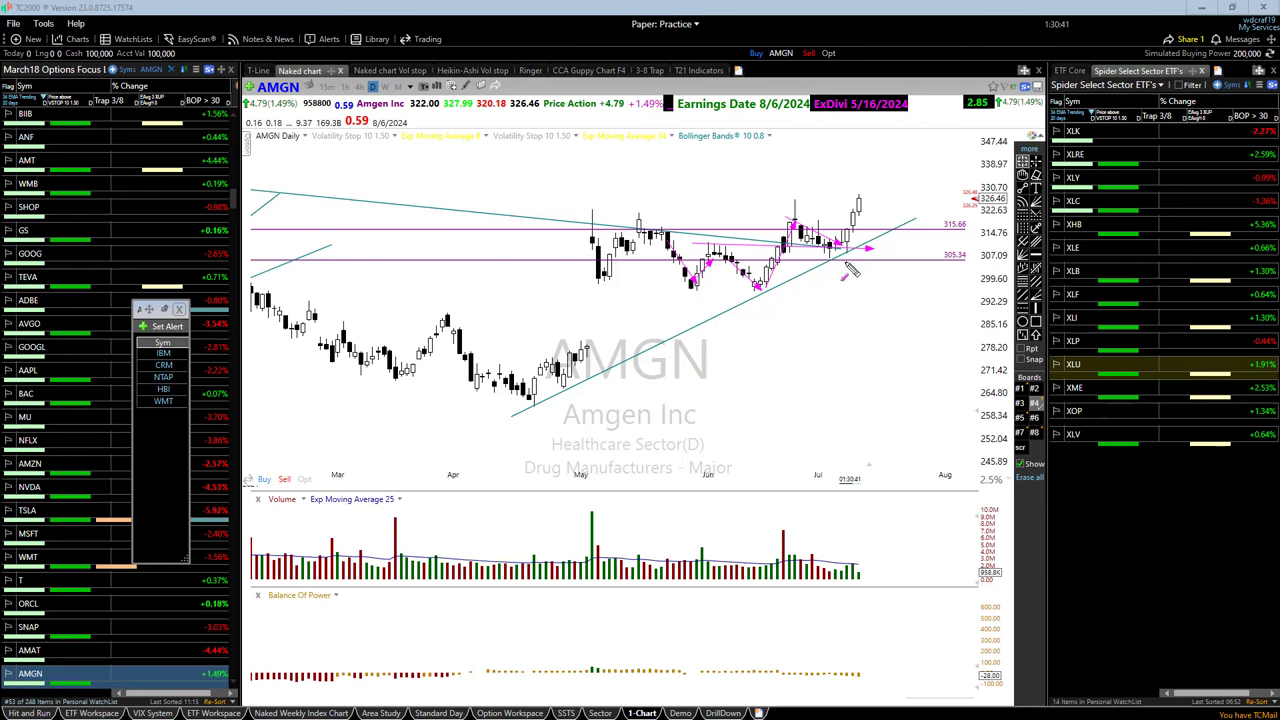
pyautogui.moveTo(856, 312); pyautogui.dragTo(852, 250)
pyautogui.scroll(2, 749, 437)
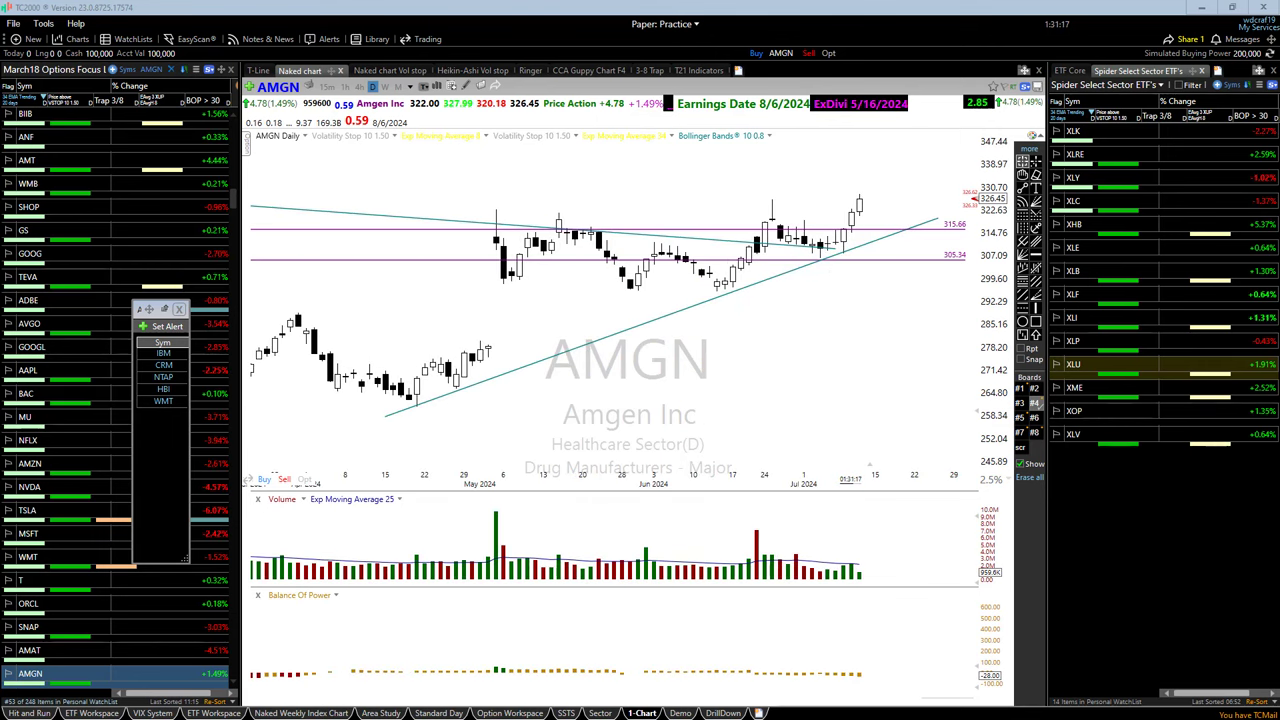
# - Mark AMGN's late-June breakout level near 315.66 and the July bounce and rally with temporary arrows, and clear them
pyautogui.click(880, 236)
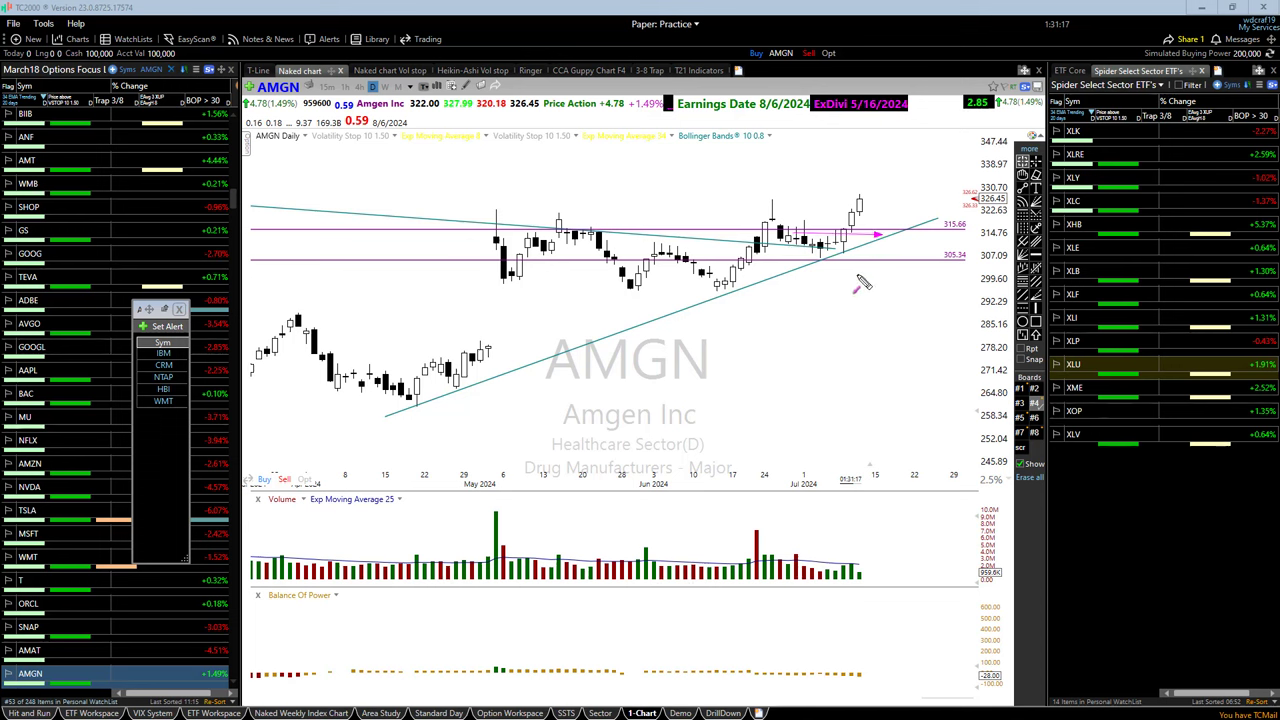
pyautogui.moveTo(863, 292); pyautogui.dragTo(850, 256)
pyautogui.moveTo(896, 211); pyautogui.dragTo(891, 204)
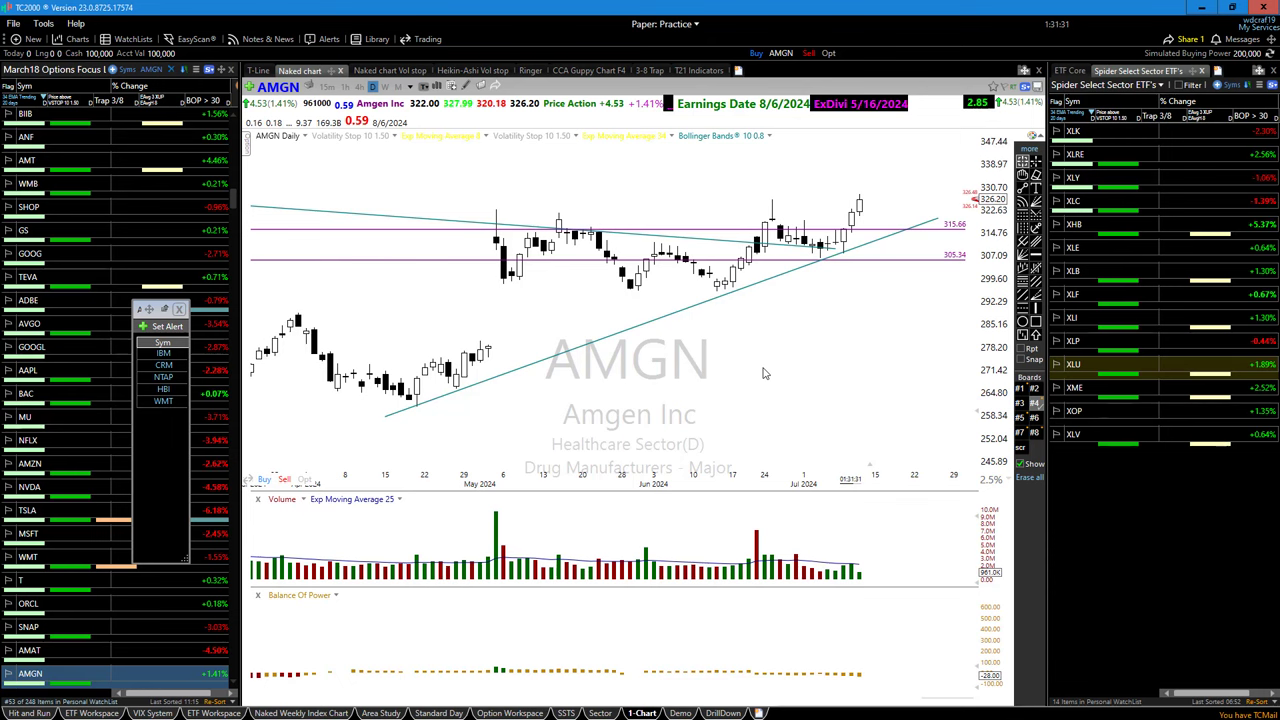
# - Switch the chart symbol to CRM
pyautogui.write('CRM')
pyautogui.press('Return')
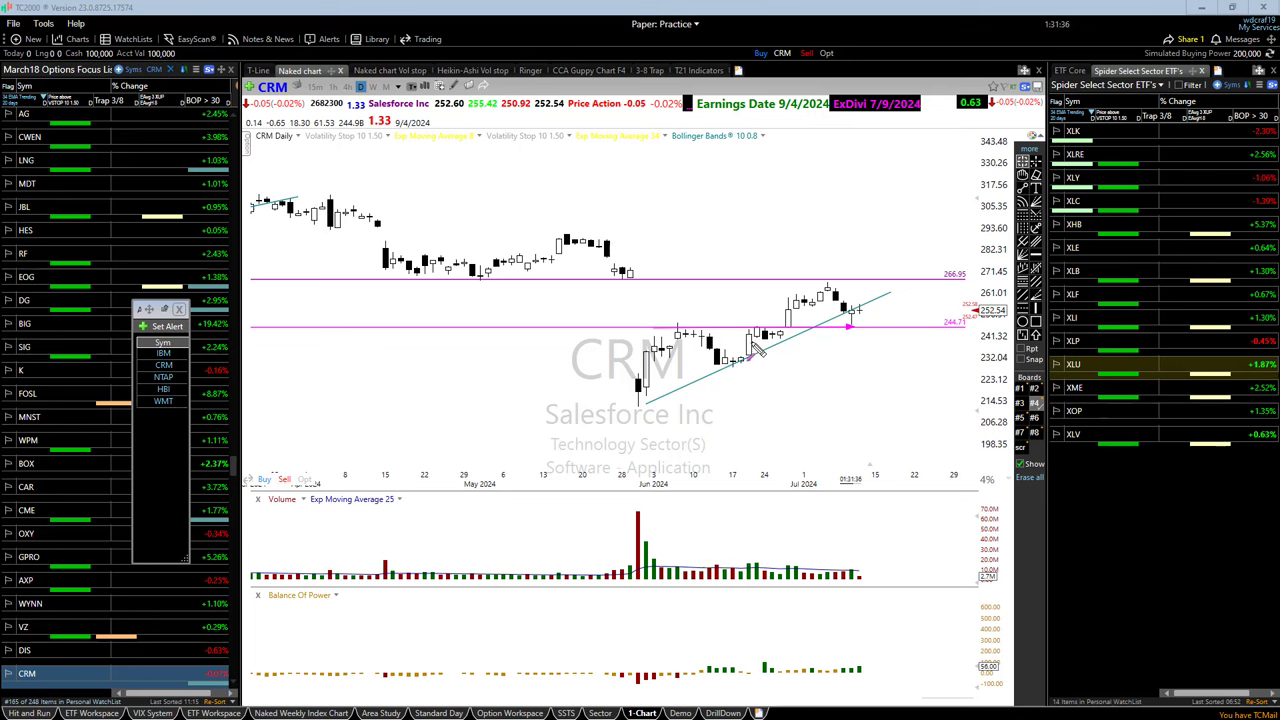
# - Mark CRM's late-June sideways bars near the 244.71 level with a temporary arrow, clear it, and view slightly more history
pyautogui.moveTo(753, 342); pyautogui.dragTo(827, 344)
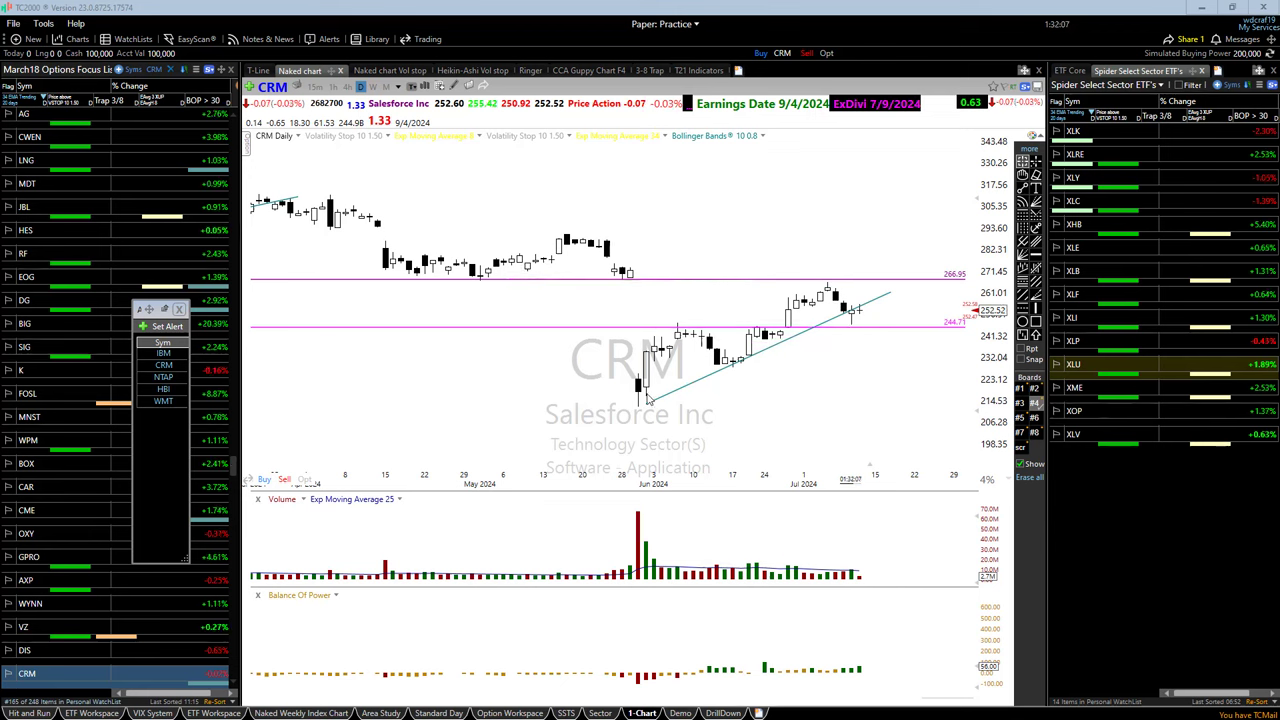
pyautogui.scroll(-1, 750, 428)
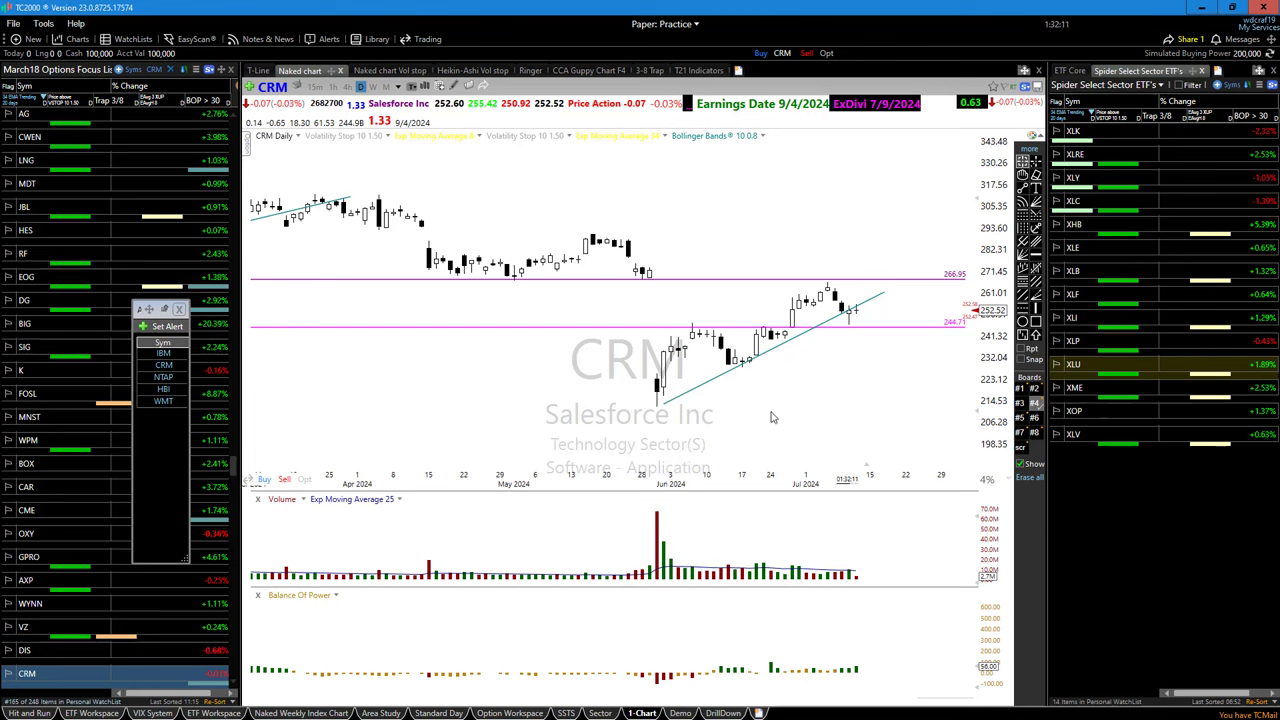
# - Switch the chart symbol to NVDA and mark a falling line from the June high plus a projected swing path with temporary arrows
pyautogui.write('NVDA')
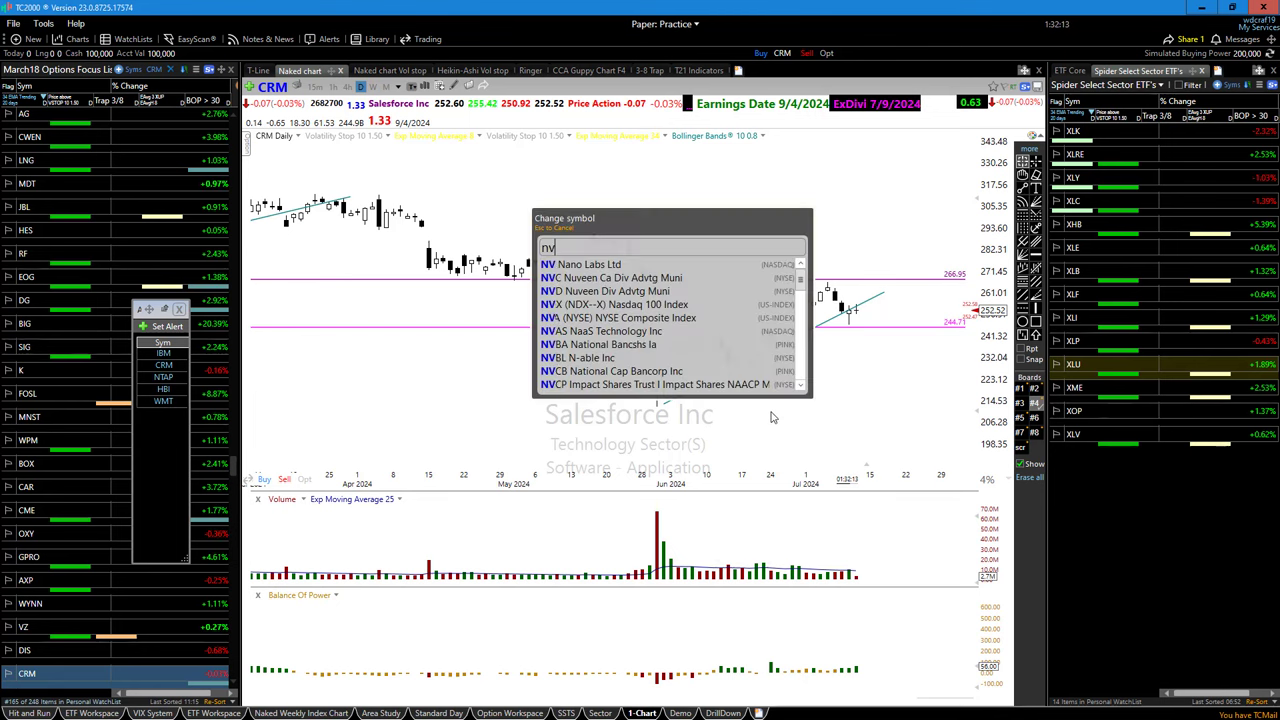
pyautogui.press('Return')
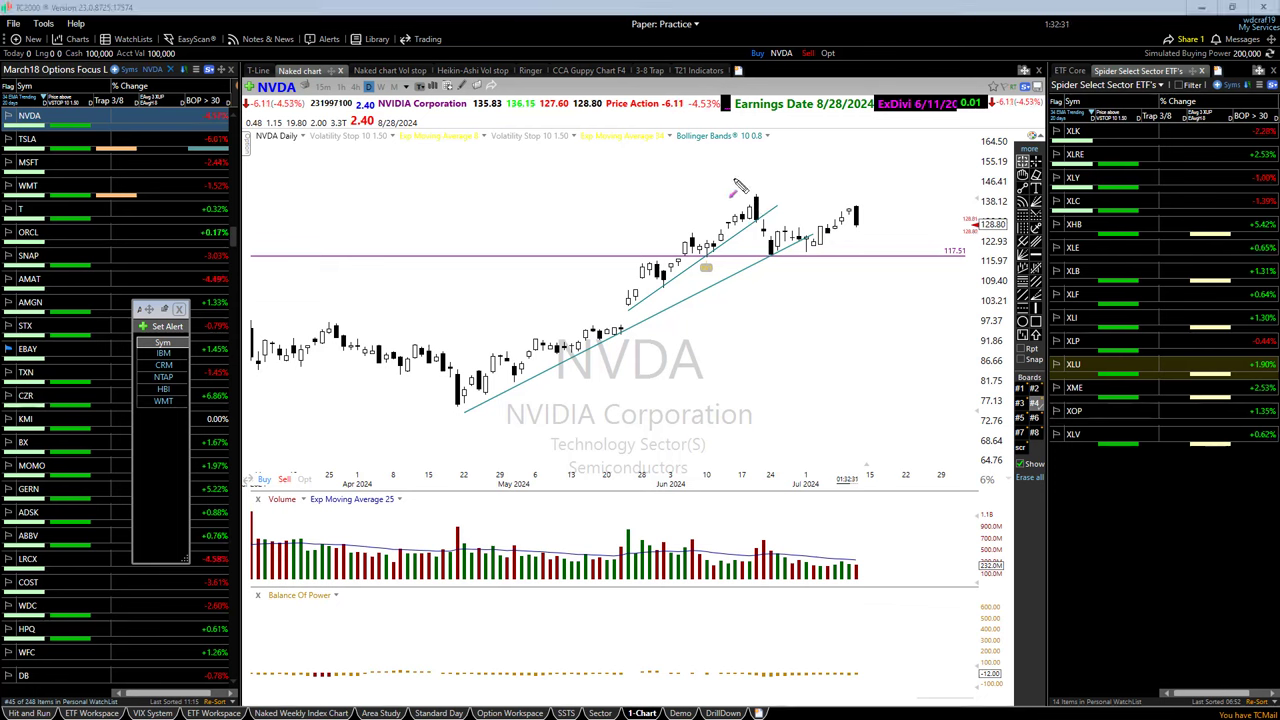
pyautogui.moveTo(754, 191); pyautogui.dragTo(952, 219)
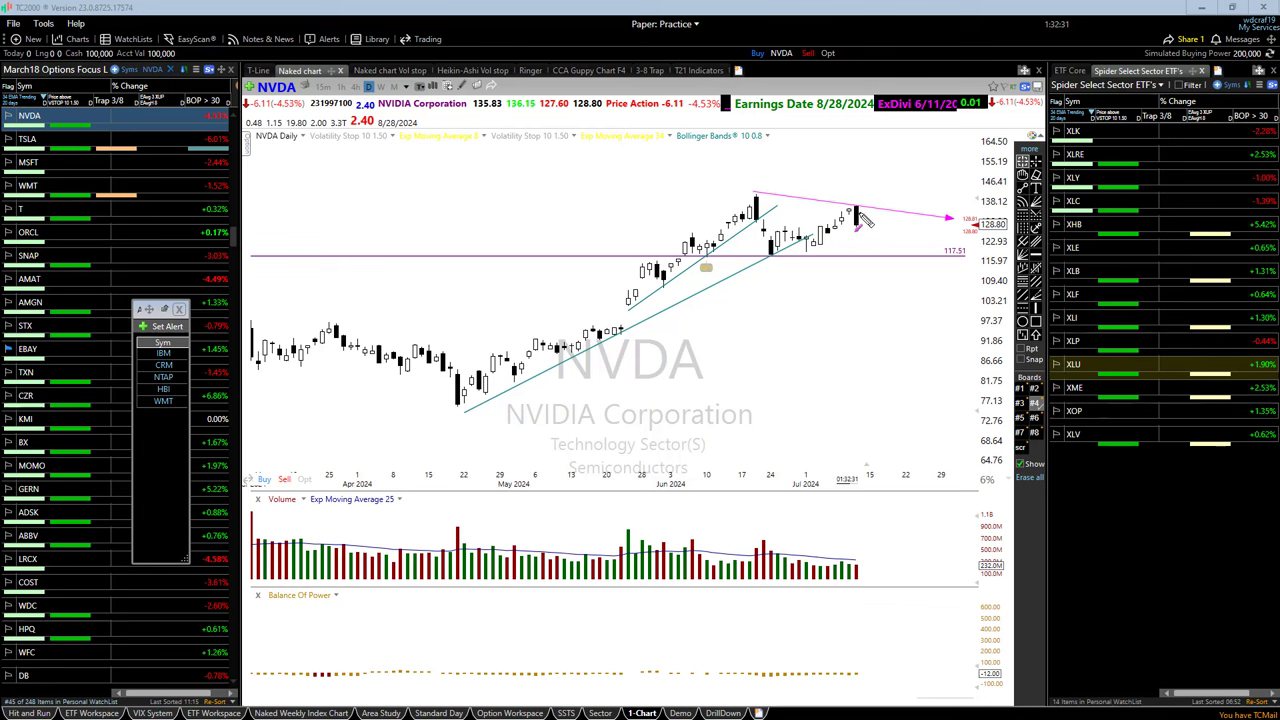
pyautogui.moveTo(862, 222)
pyautogui.mouseDown()
pyautogui.moveTo(879, 251)
pyautogui.moveTo(906, 256)
pyautogui.moveTo(952, 230)
pyautogui.moveTo(985, 250)
pyautogui.mouseUp()
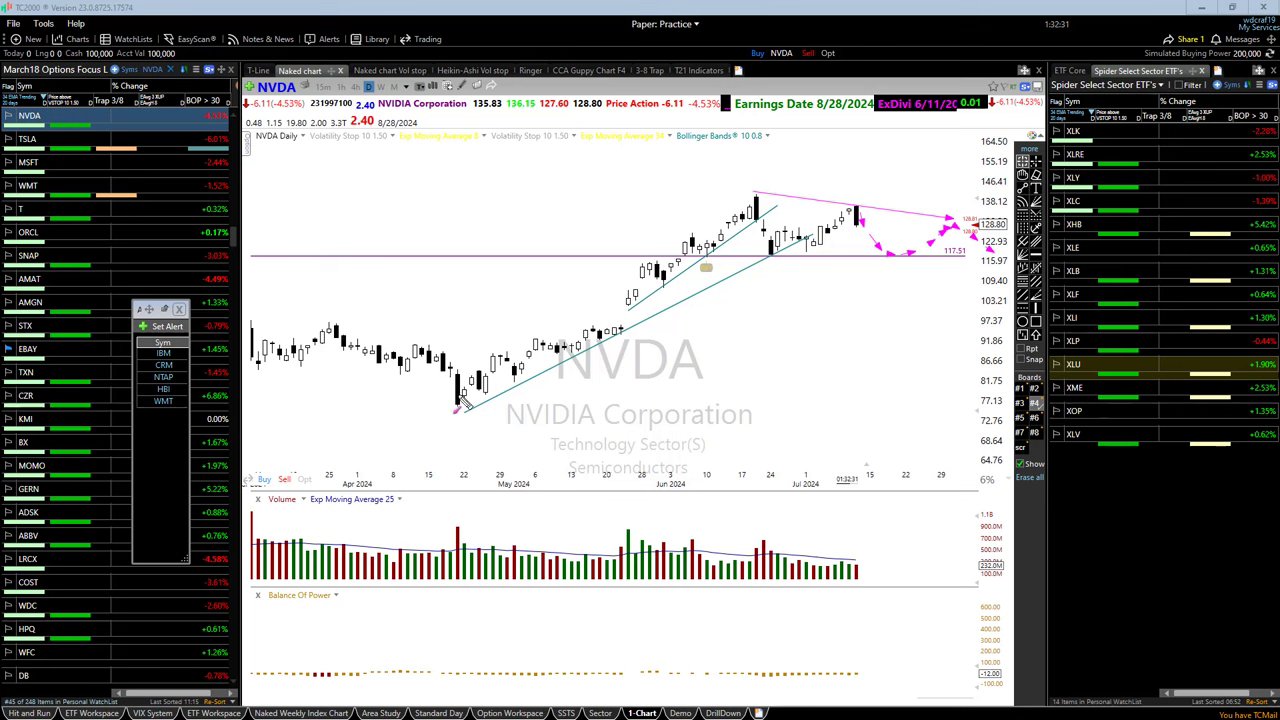
# - Mark NVDA's late-April and early-May lows, the resistance lines above them and the rising support with temporary arrows, and clear the annotations
pyautogui.click(493, 390)
pyautogui.click(529, 384)
pyautogui.moveTo(378, 346); pyautogui.dragTo(636, 354)
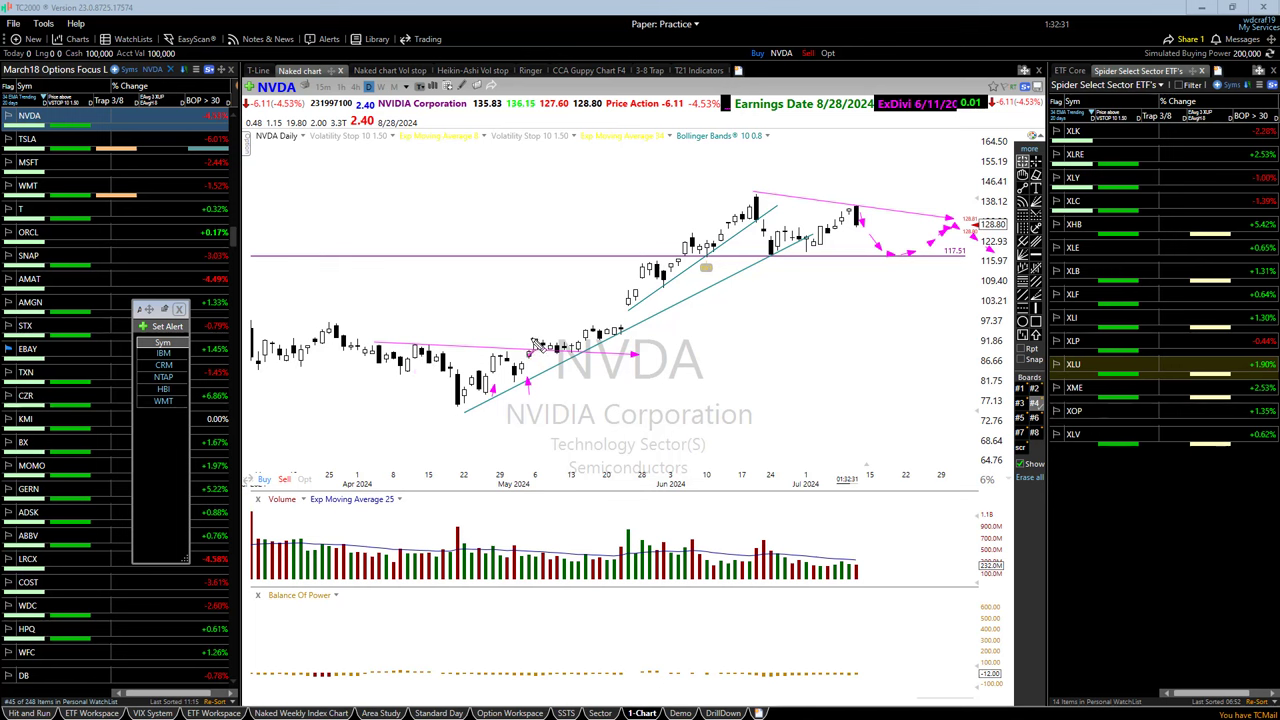
pyautogui.moveTo(536, 344); pyautogui.dragTo(612, 349)
pyautogui.moveTo(468, 417); pyautogui.dragTo(598, 345)
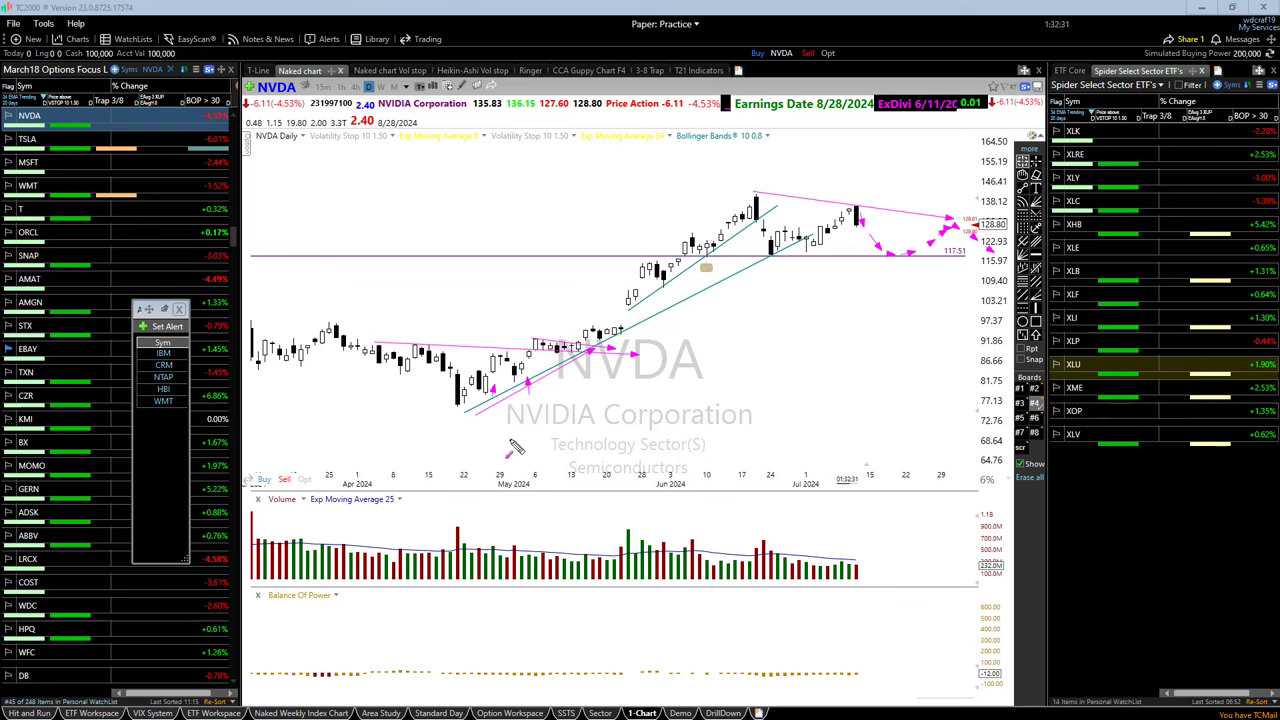
pyautogui.press('Escape')
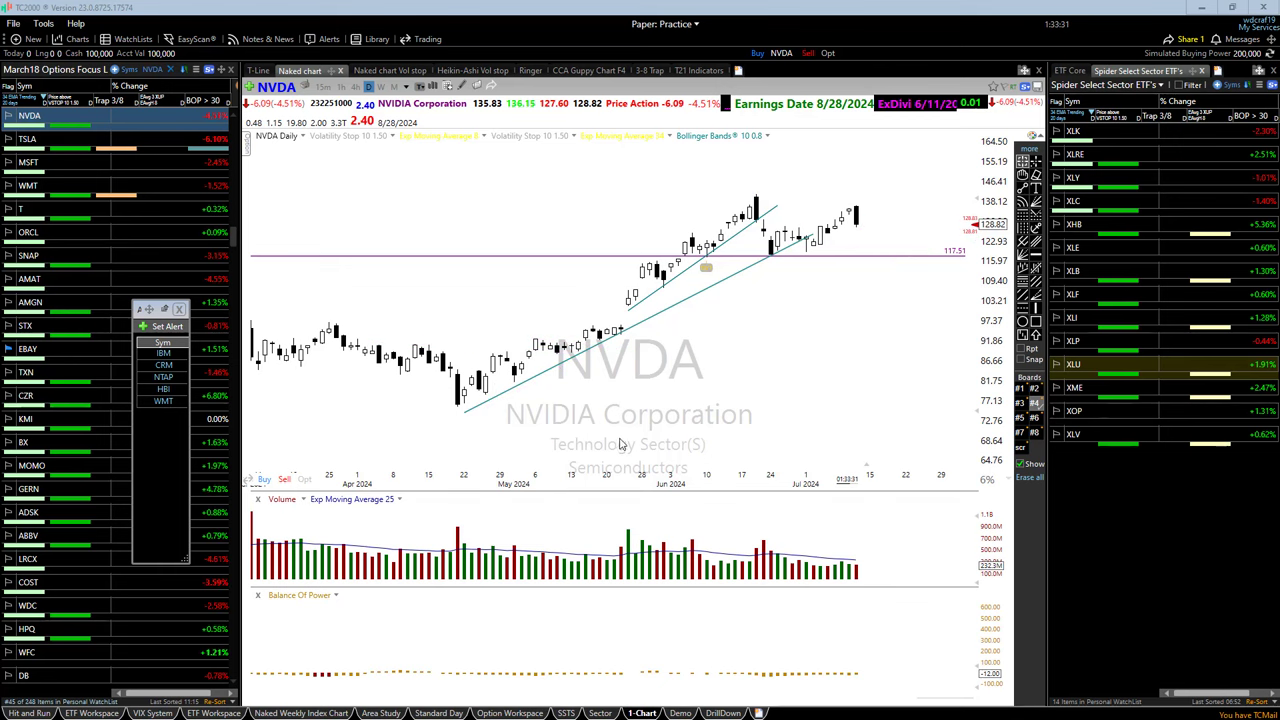
pyautogui.scroll(1, 665, 460)
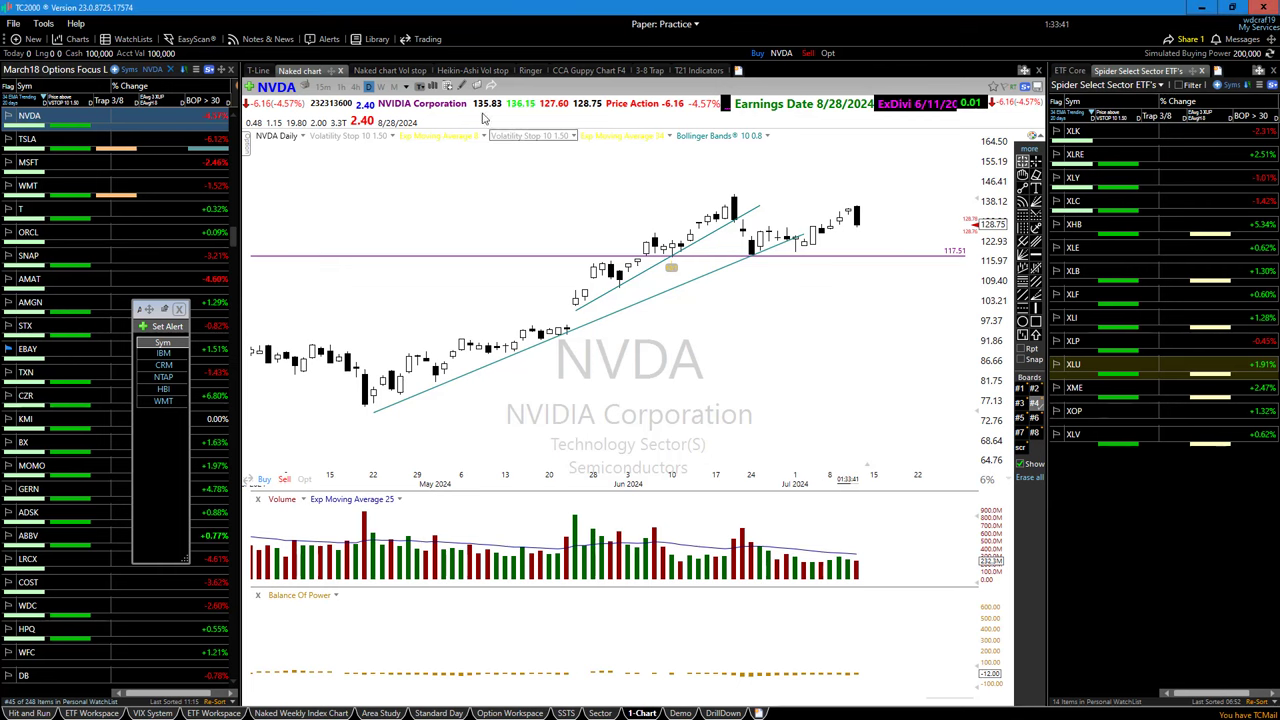
# - Change the NVDA chart to the 5 Minute timeframe and show the July 11 session with the prior afternoon
pyautogui.click(406, 87)
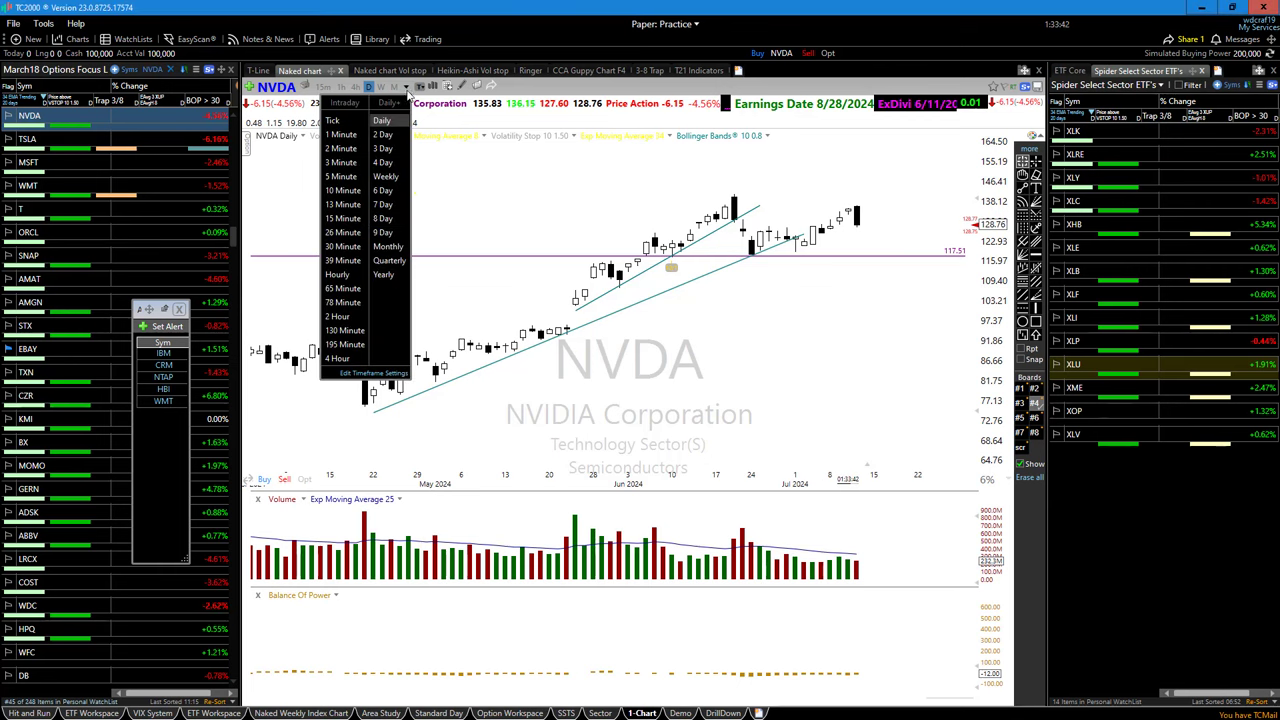
pyautogui.click(341, 176)
pyautogui.scroll(-2, 728, 502)
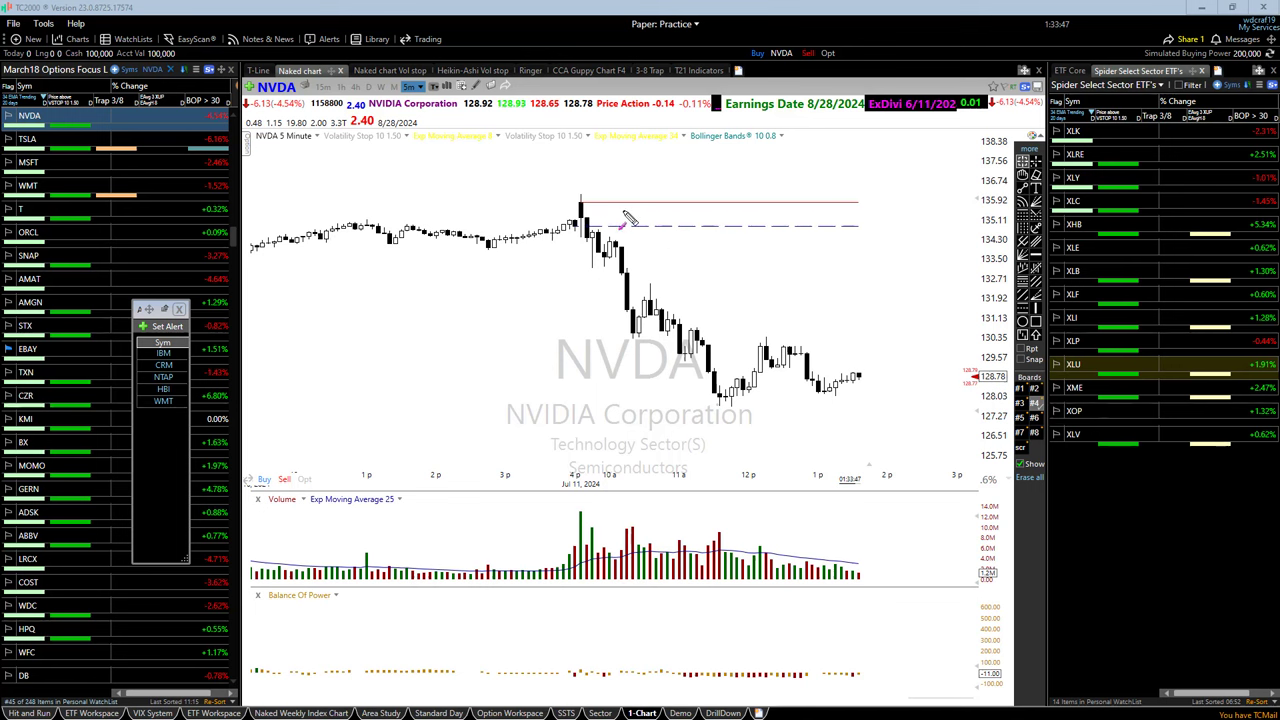
# - Mark NVDA's opening support break, the falling line over its intraday highs and a rising line under the latest lows, and clear the arrows
pyautogui.moveTo(633, 192); pyautogui.dragTo(620, 237)
pyautogui.moveTo(386, 243); pyautogui.dragTo(718, 232)
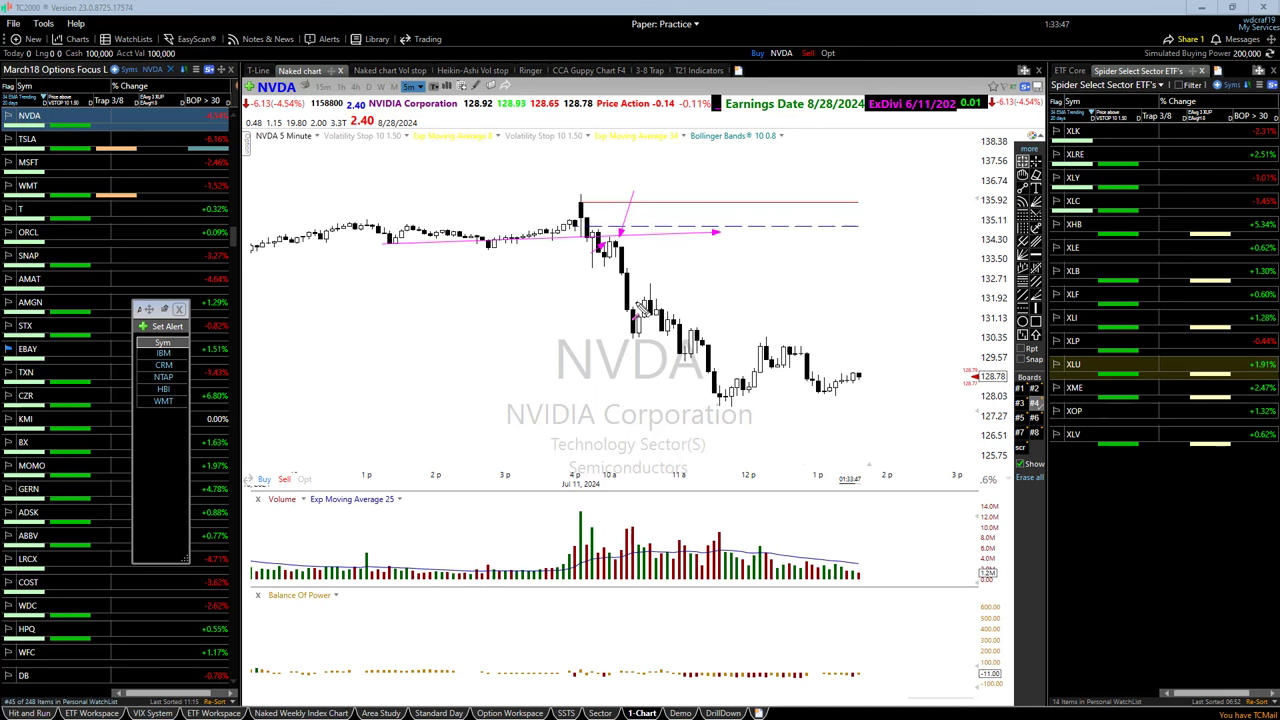
pyautogui.moveTo(650, 305); pyautogui.dragTo(935, 382)
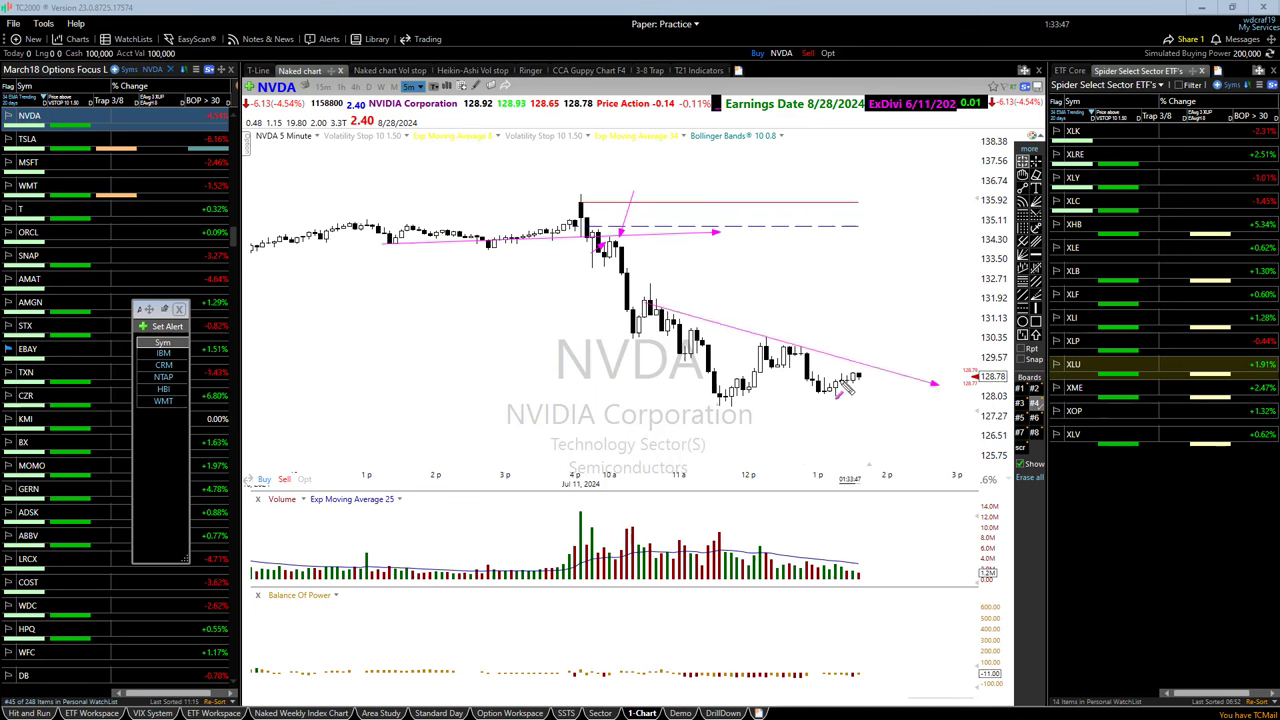
pyautogui.moveTo(856, 374)
pyautogui.mouseDown()
pyautogui.moveTo(885, 352)
pyautogui.moveTo(913, 372)
pyautogui.moveTo(918, 357)
pyautogui.mouseUp()
pyautogui.moveTo(821, 396); pyautogui.dragTo(941, 361)
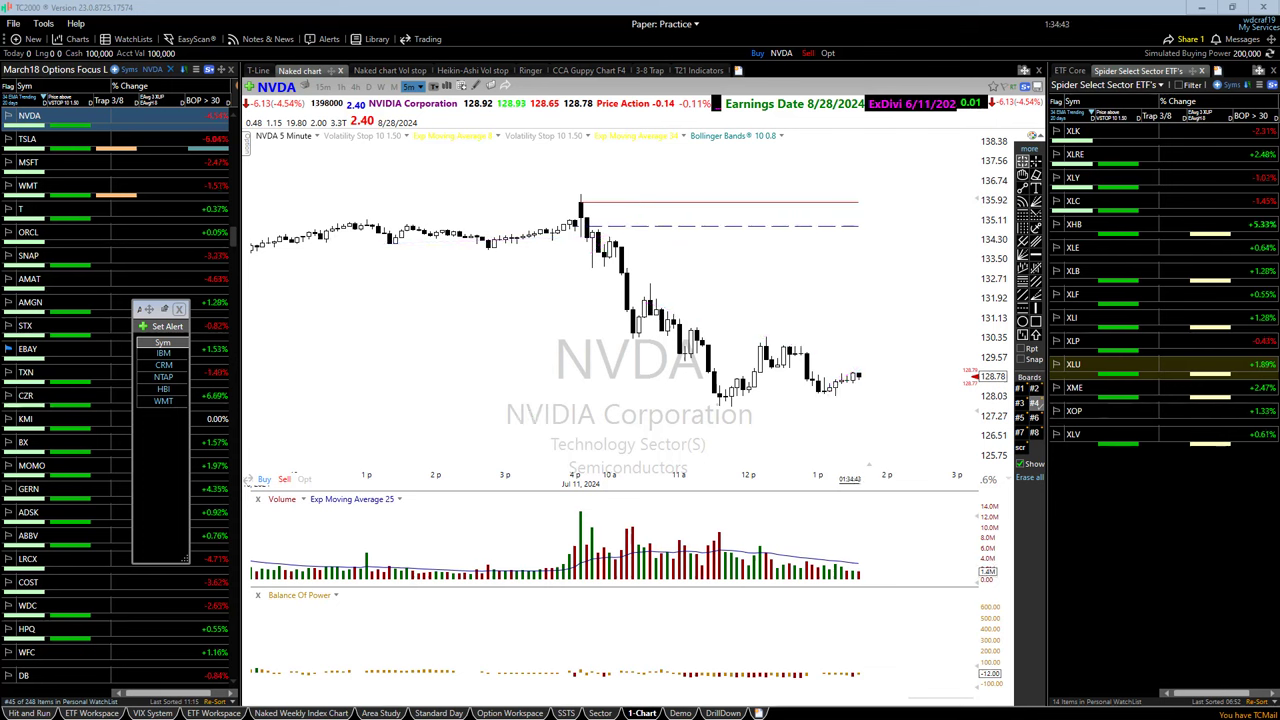
# - Switch to the /YMU4 futures chart and mark the rising lows of the morning rally from about 8:38 with temporary arrows
pyautogui.hotkey('alt', 'Tab')
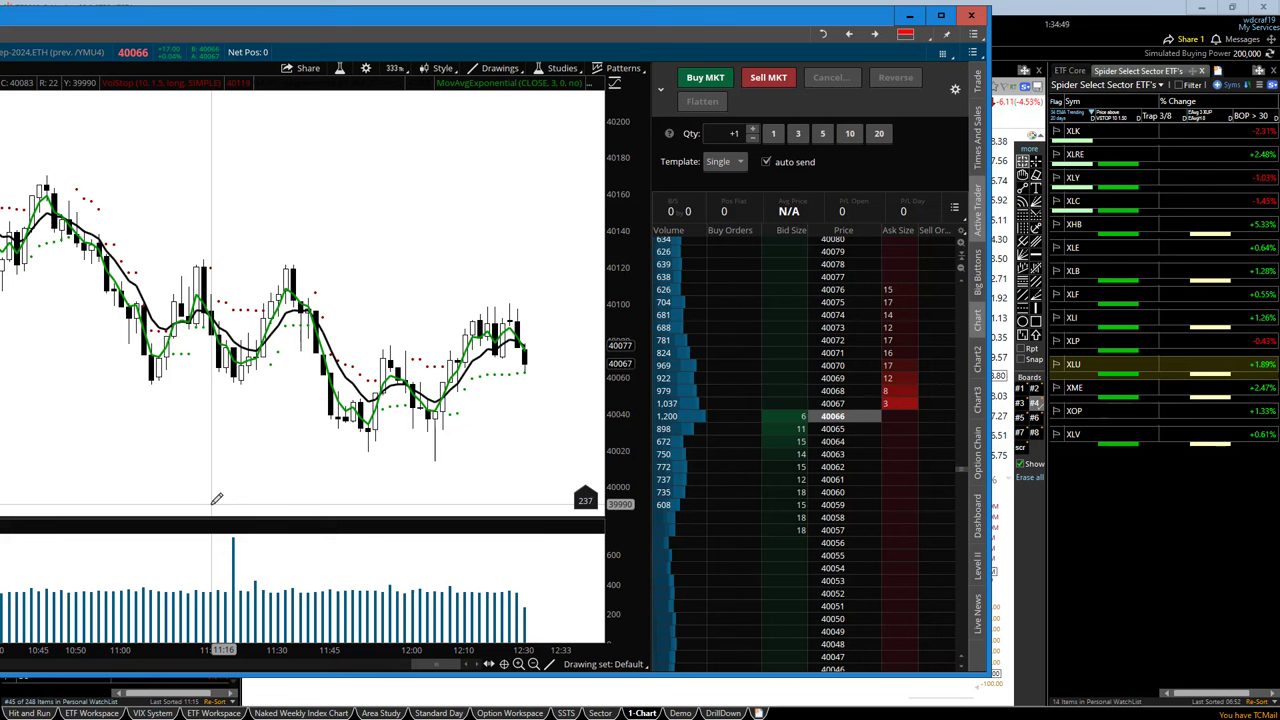
pyautogui.click(533, 664)
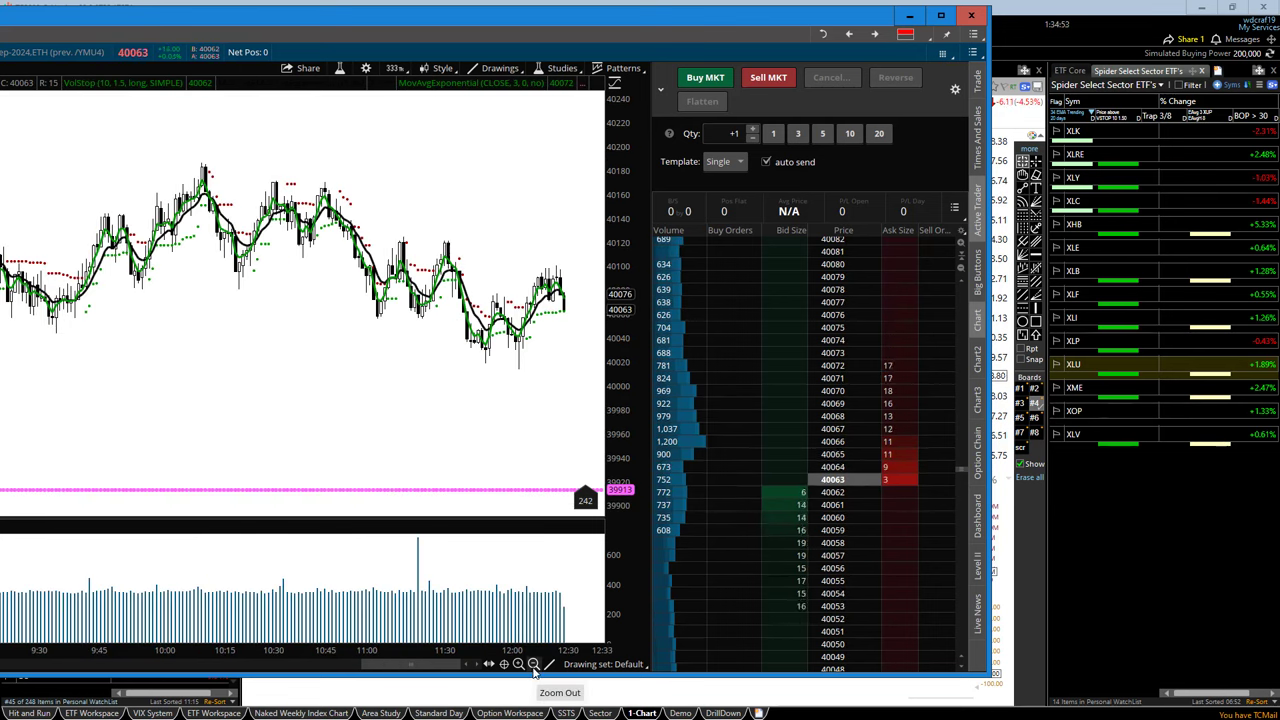
pyautogui.click(533, 664)
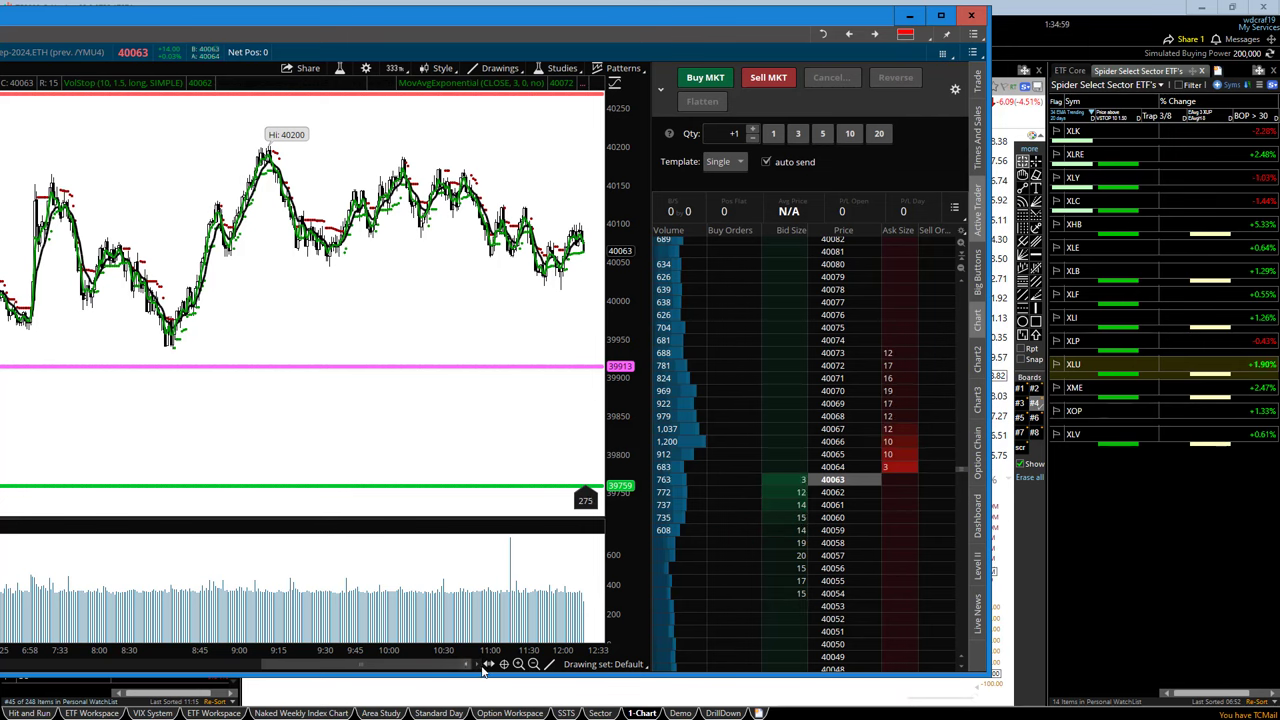
pyautogui.scroll(5, 304, 451)
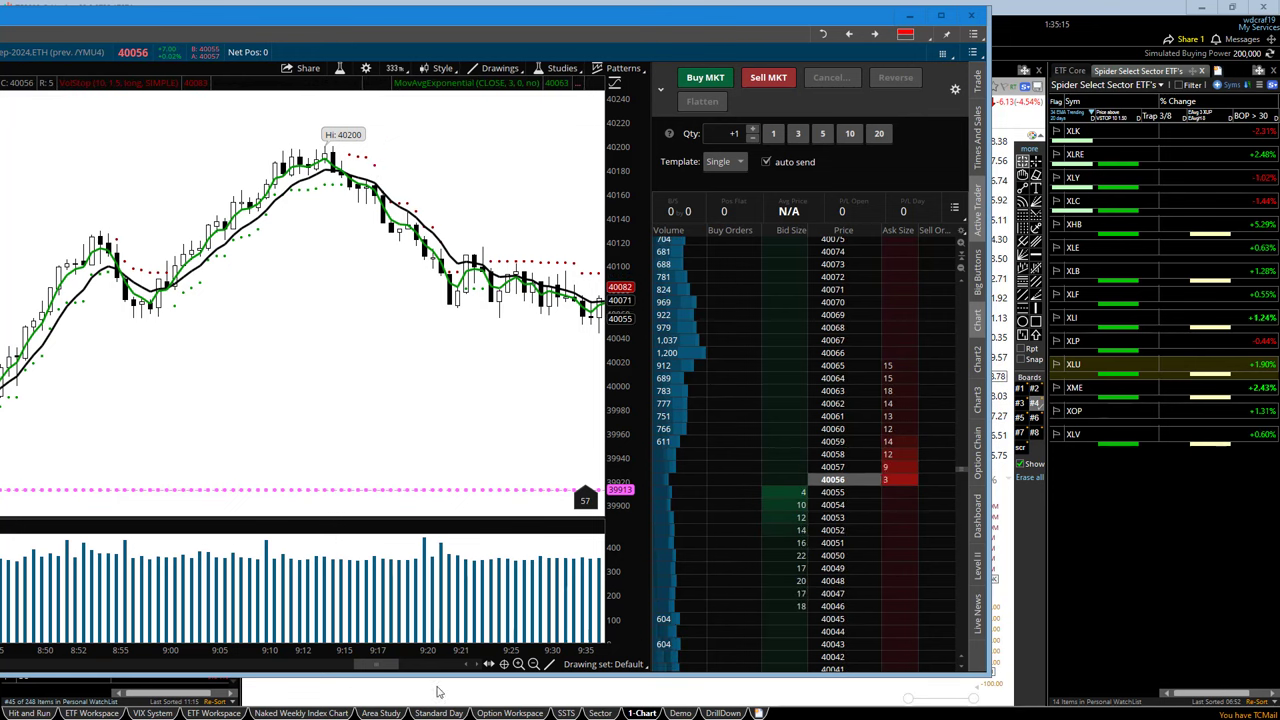
pyautogui.moveTo(383, 665); pyautogui.dragTo(374, 672)
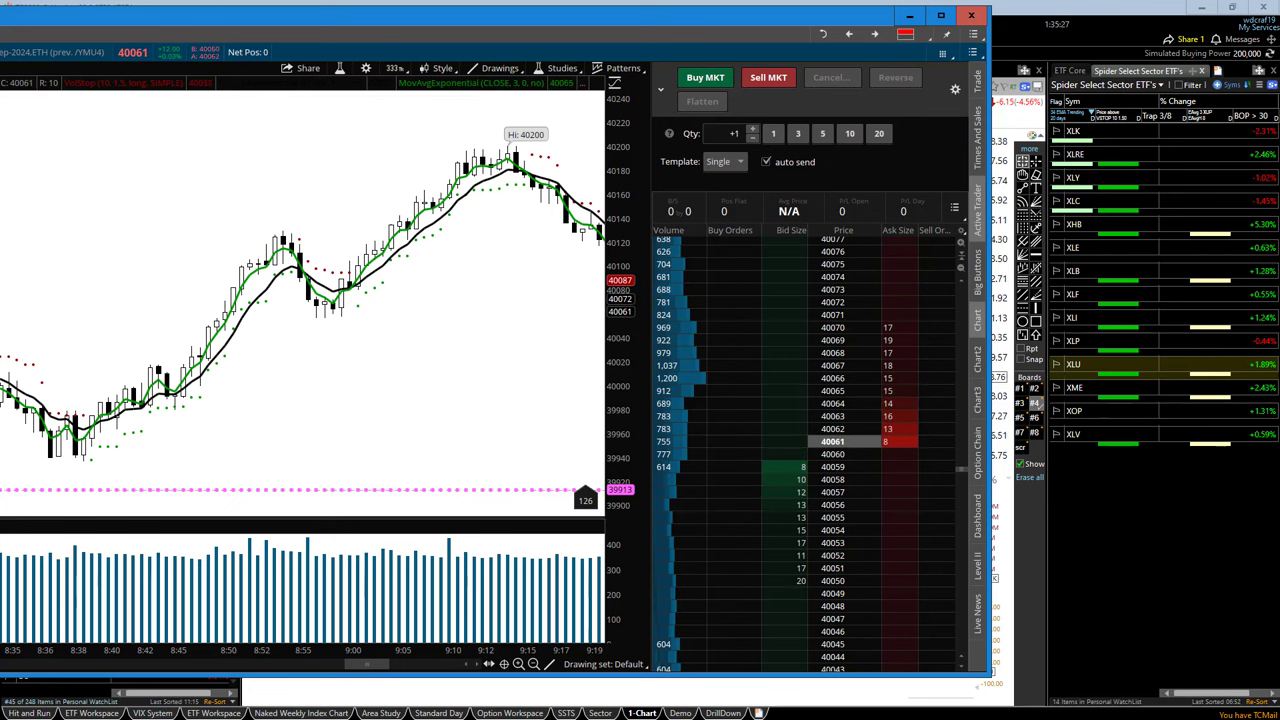
pyautogui.click(80, 457)
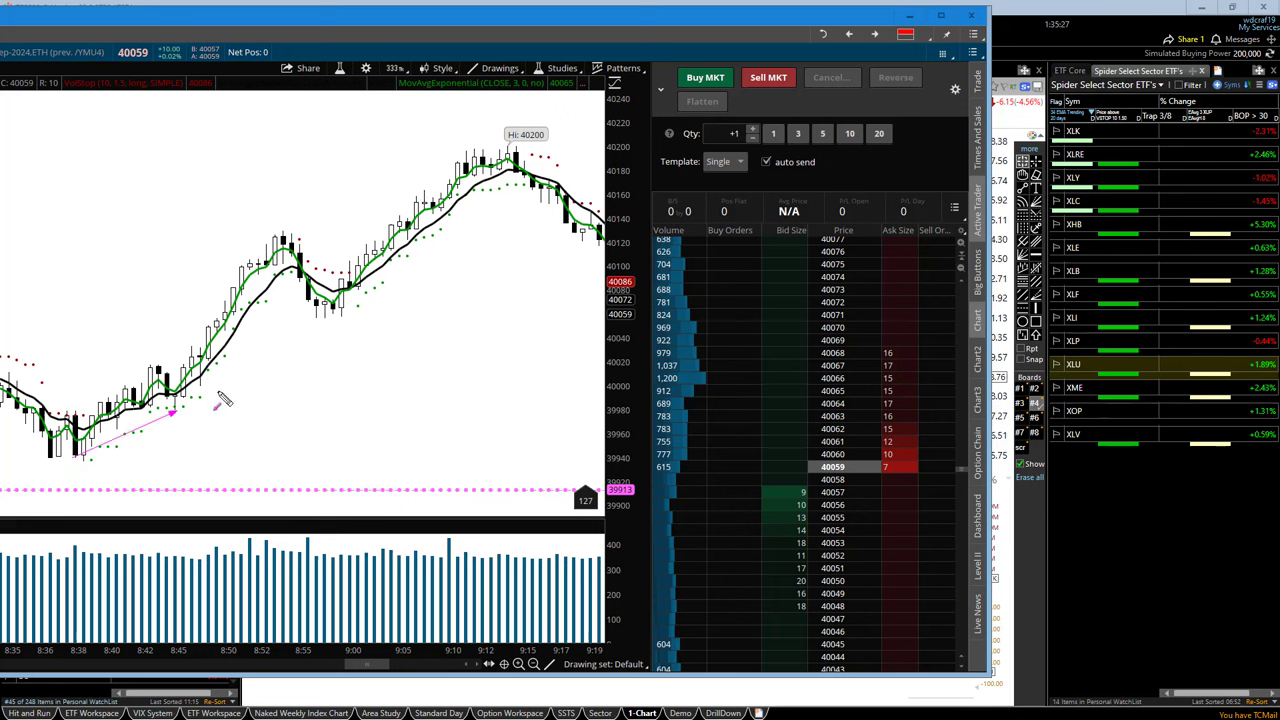
pyautogui.click(205, 382)
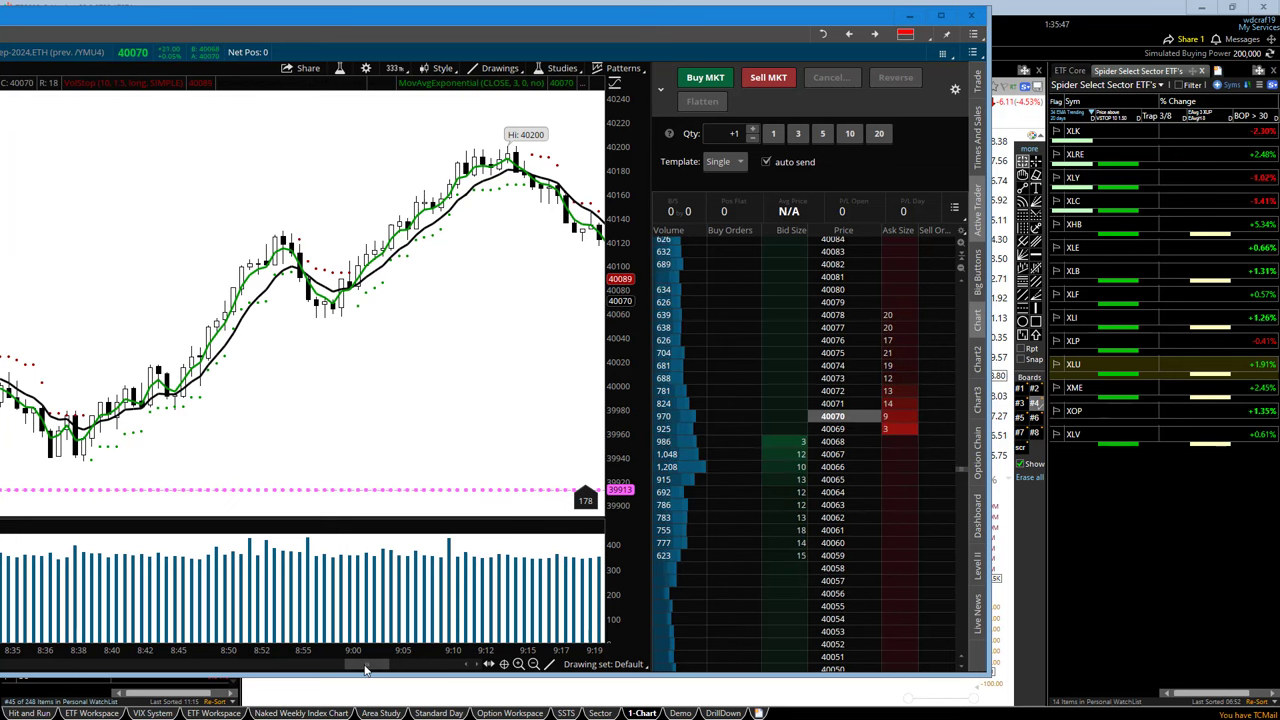
# - Trace the futures chart's successive swing highs and lows from about 11:05 to 12:10 with temporary arrows, and clear them
pyautogui.moveTo(364, 664); pyautogui.dragTo(546, 694)
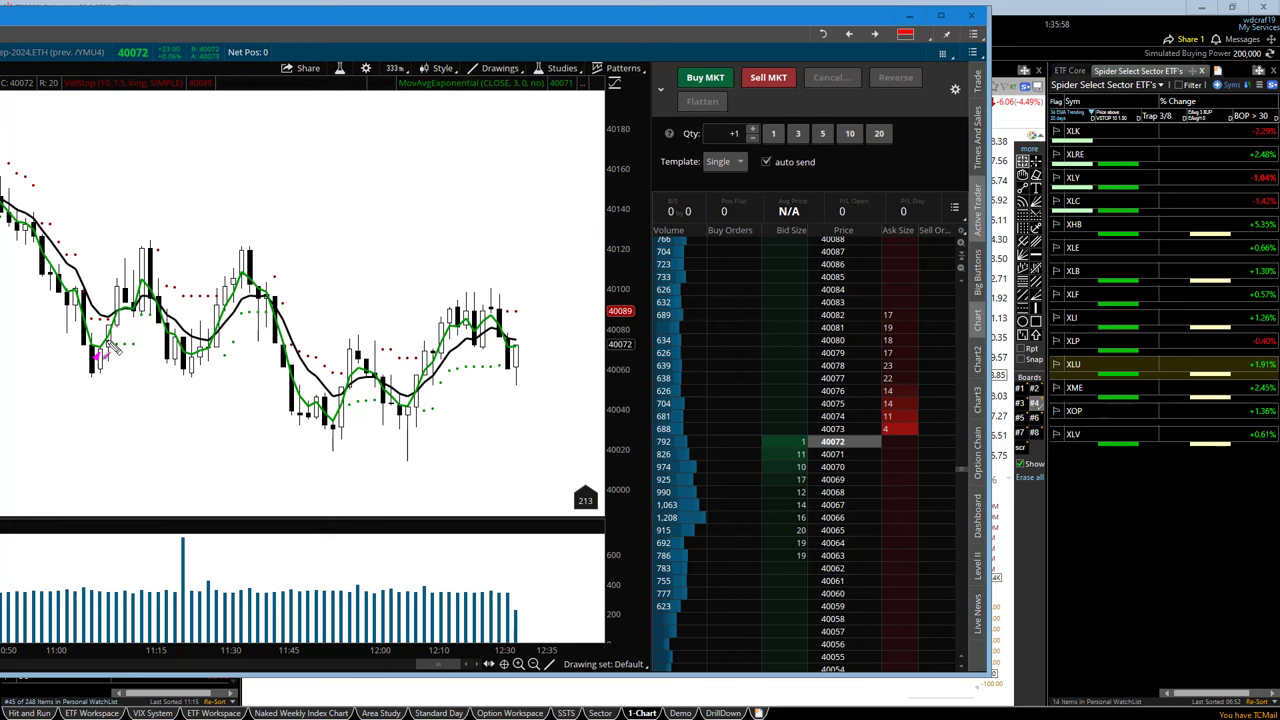
pyautogui.moveTo(128, 282); pyautogui.dragTo(146, 242)
pyautogui.click(186, 374)
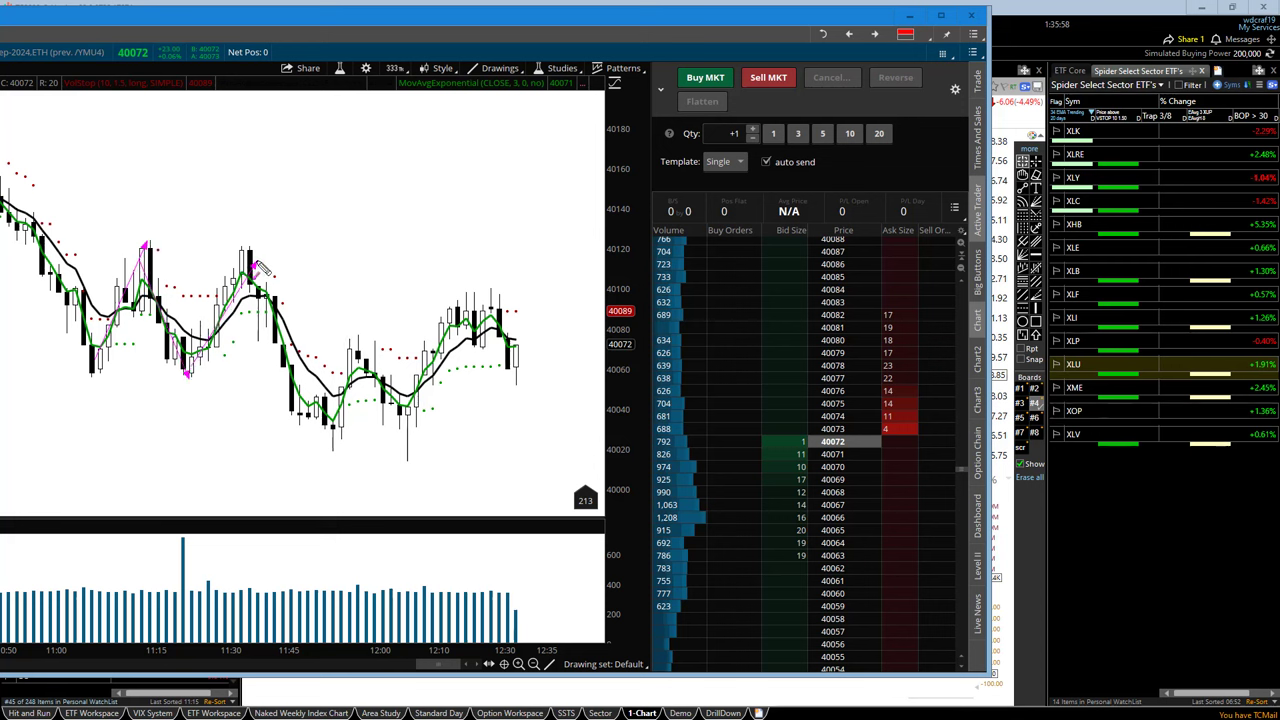
pyautogui.click(255, 264)
pyautogui.click(320, 440)
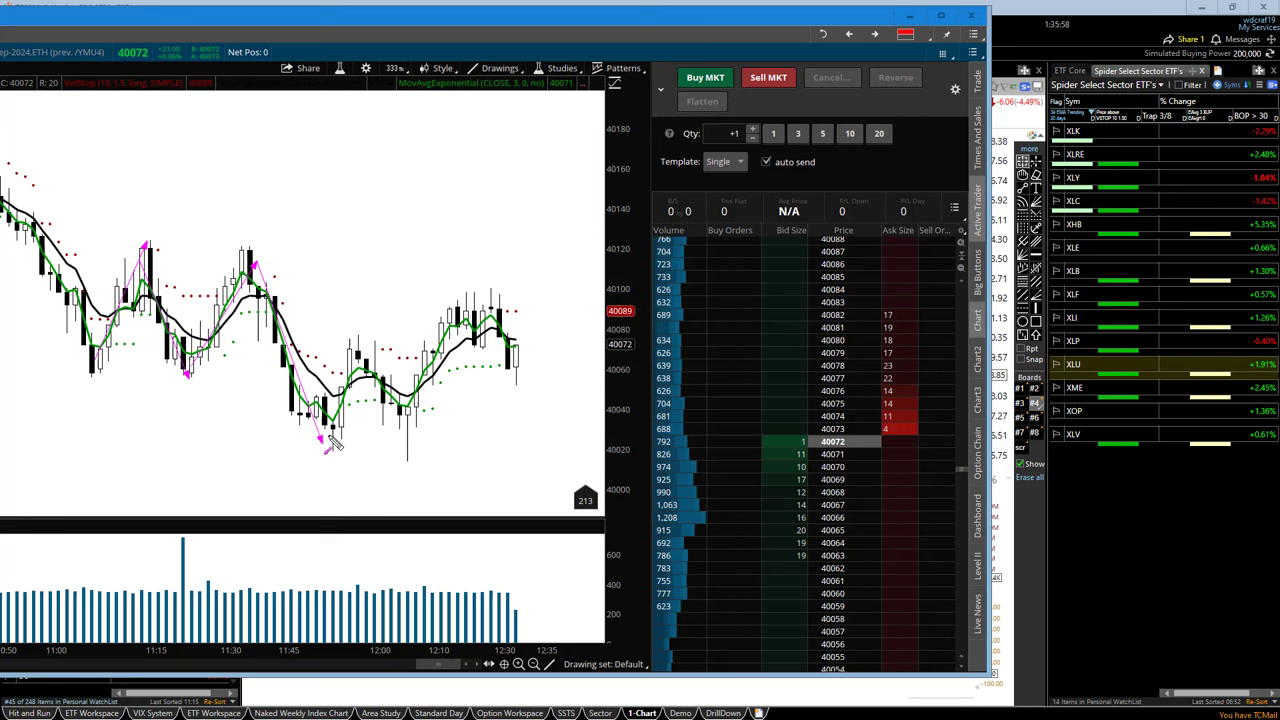
pyautogui.click(364, 337)
pyautogui.click(410, 418)
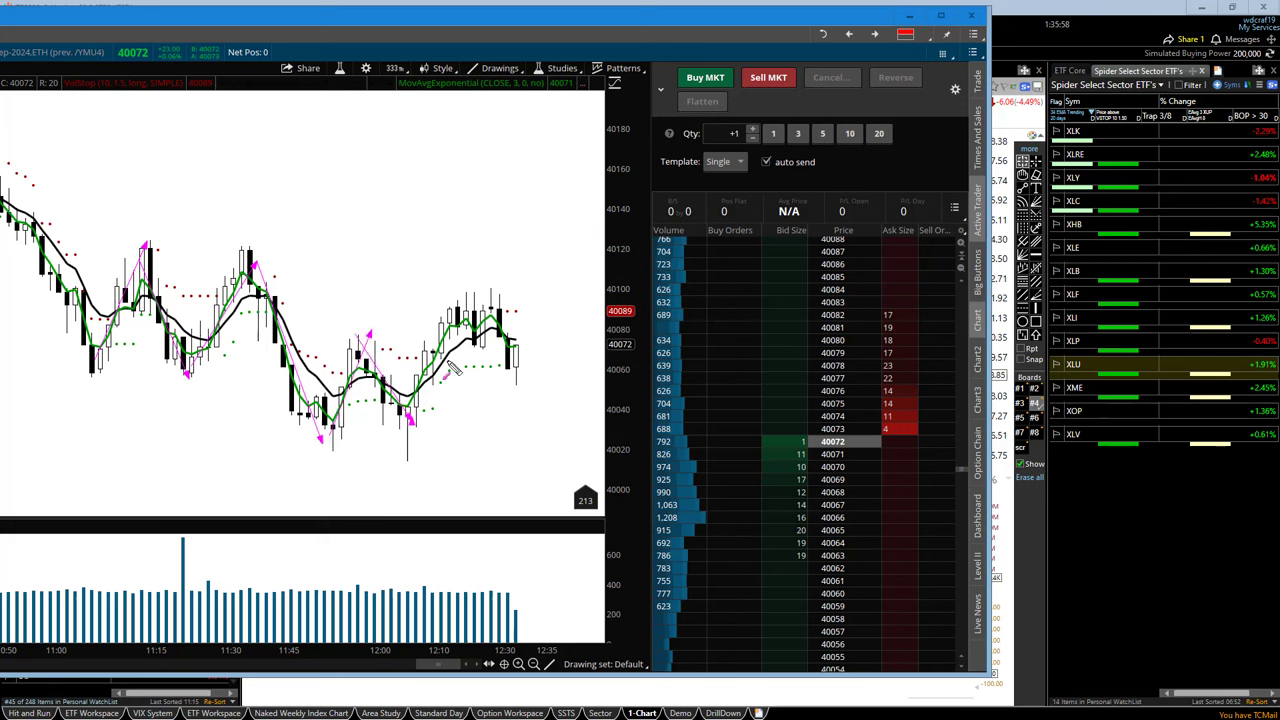
pyautogui.click(541, 370)
pyautogui.press('Delete')
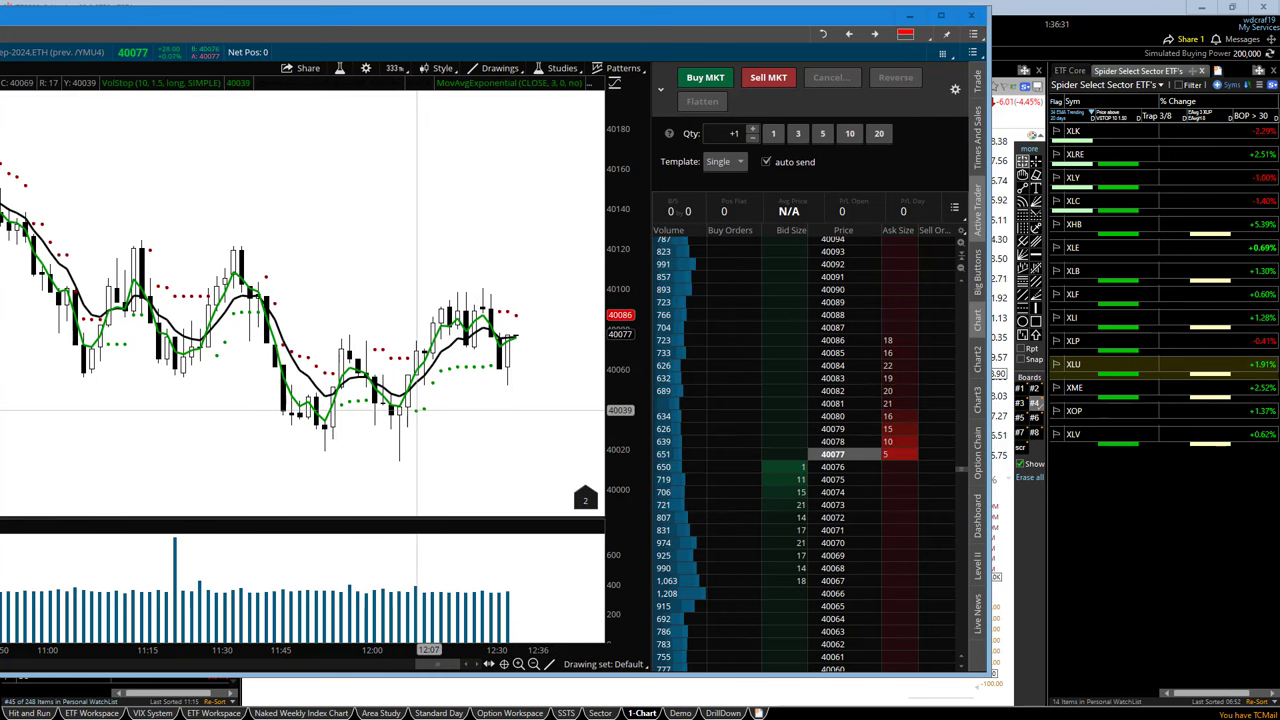
# - Mark a rising support line from the futures chart's low near 11:50 and the latest 12:30 bars with temporary arrows
pyautogui.click(323, 450)
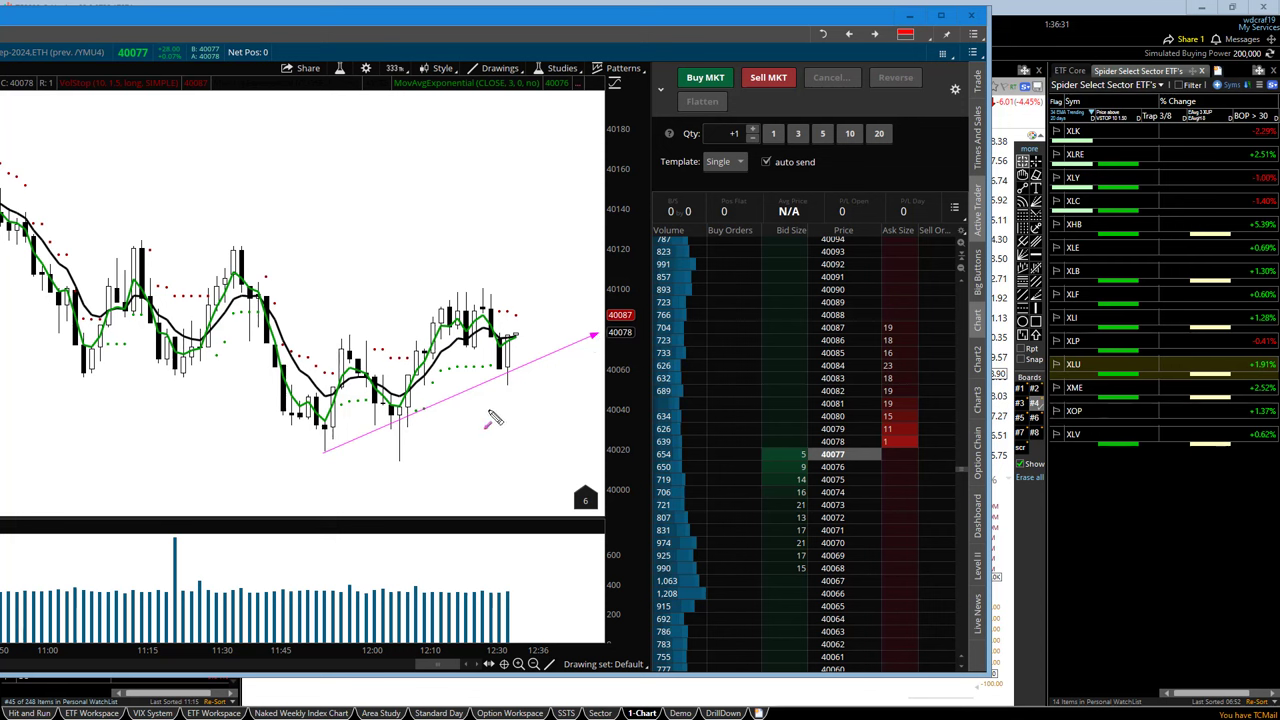
pyautogui.click(513, 336)
pyautogui.click(528, 298)
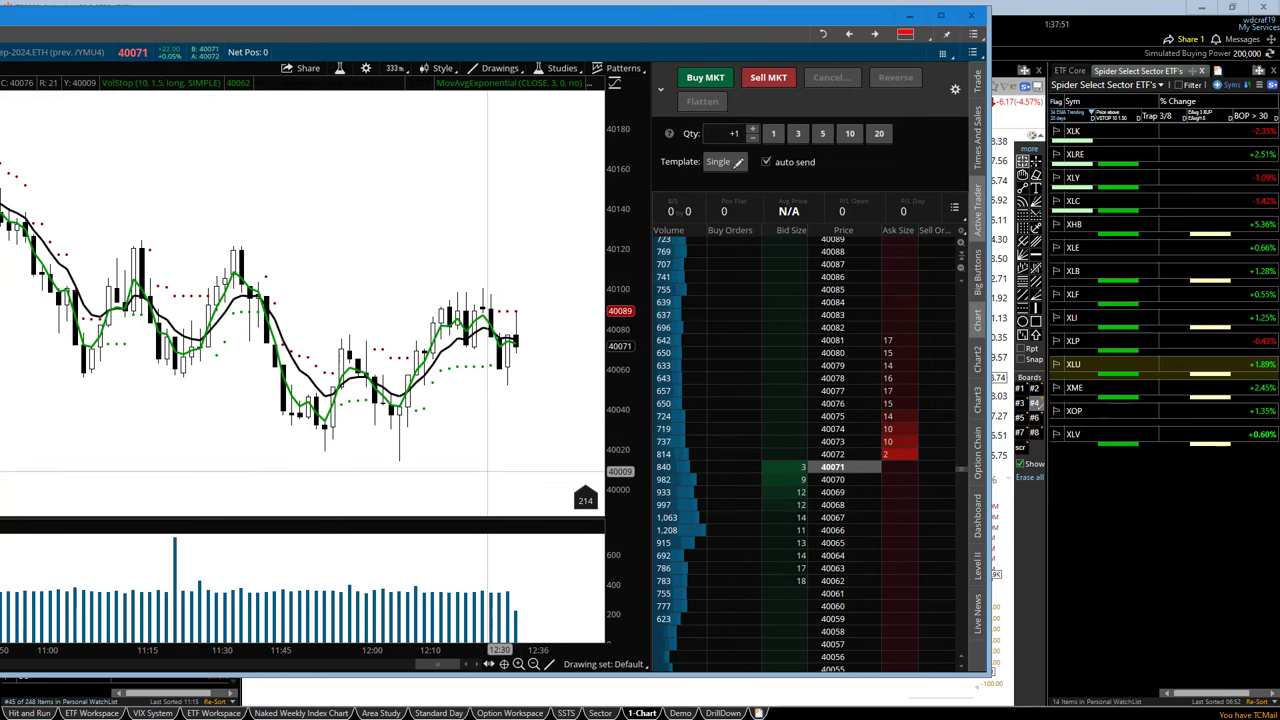
# - Return to the NVDA chart in TC2000 and set its timeframe to Daily, showing April through July
pyautogui.click(910, 17)
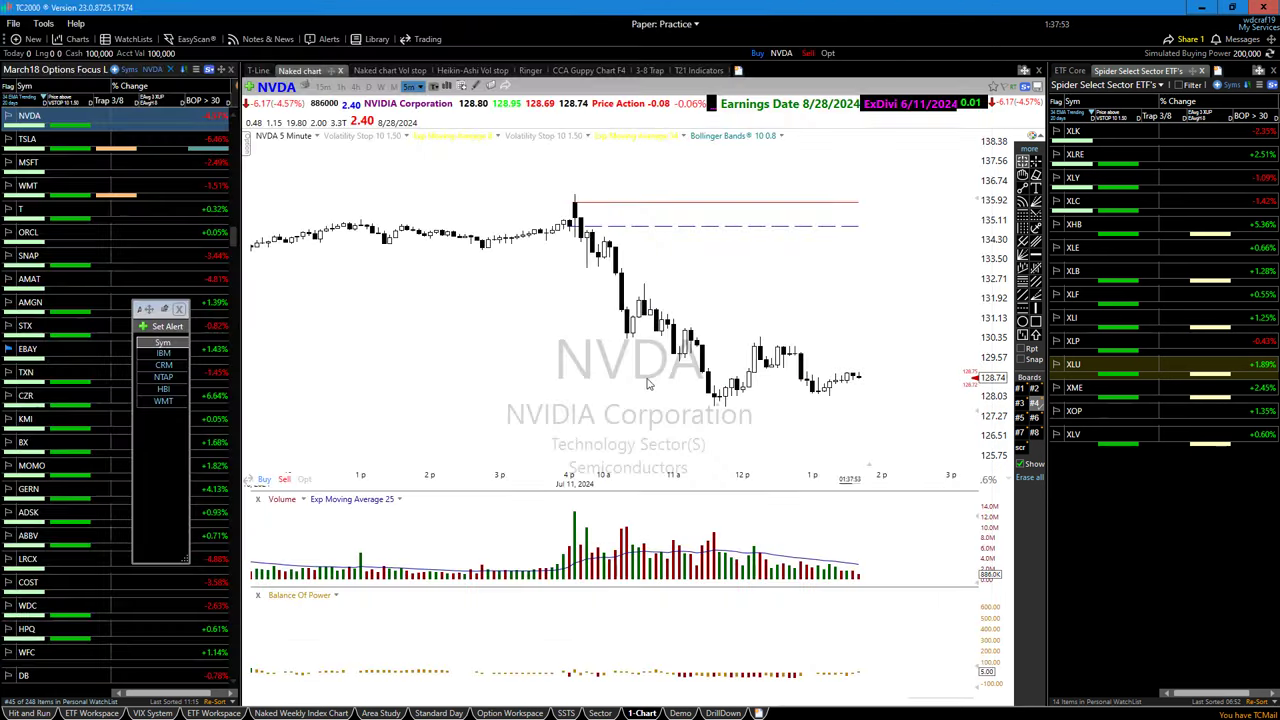
pyautogui.click(368, 88)
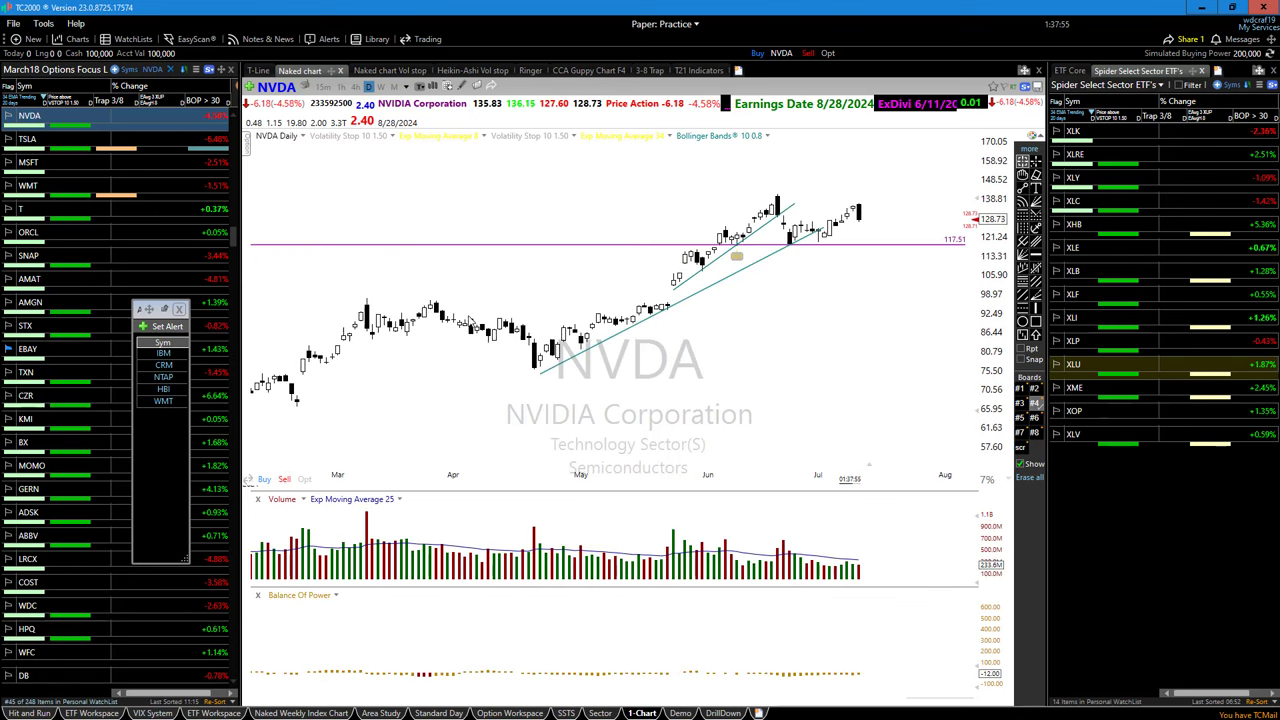
pyautogui.scroll(3, 602, 430)
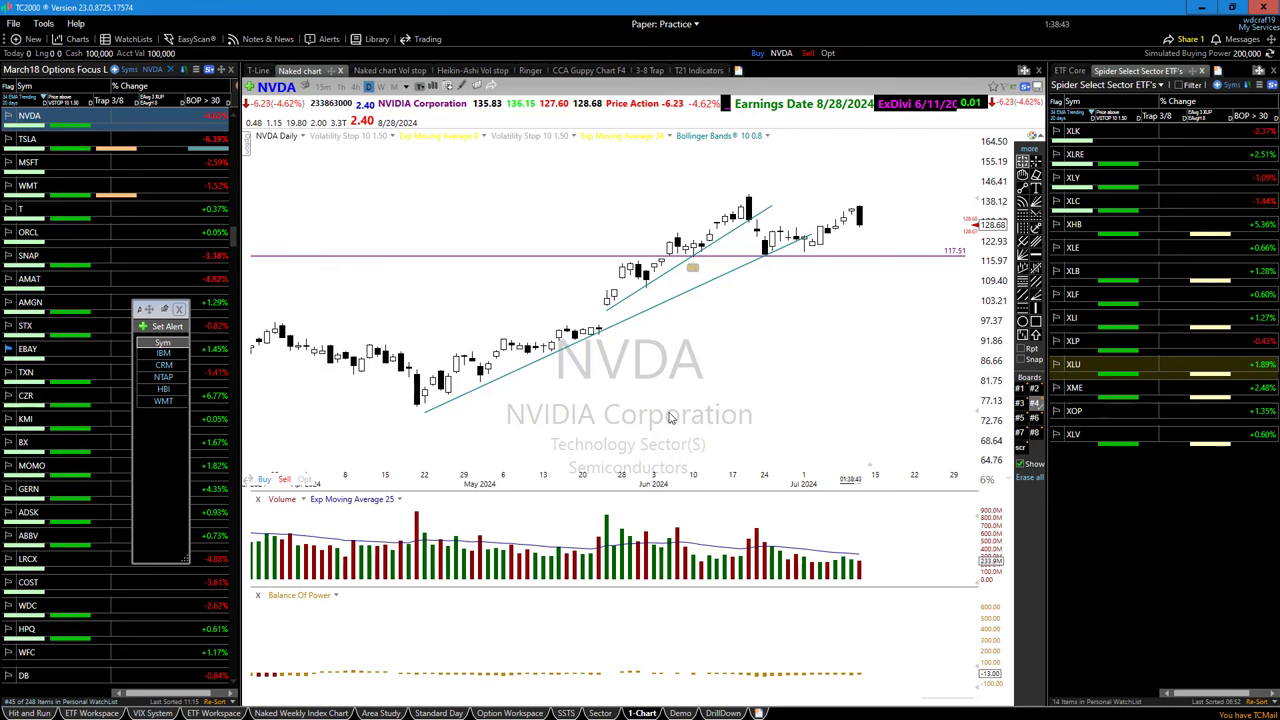
# - Switch the chart symbol to SNAP and review its longer daily history against the 15.84 and 11.17 levels
pyautogui.click(80, 255)
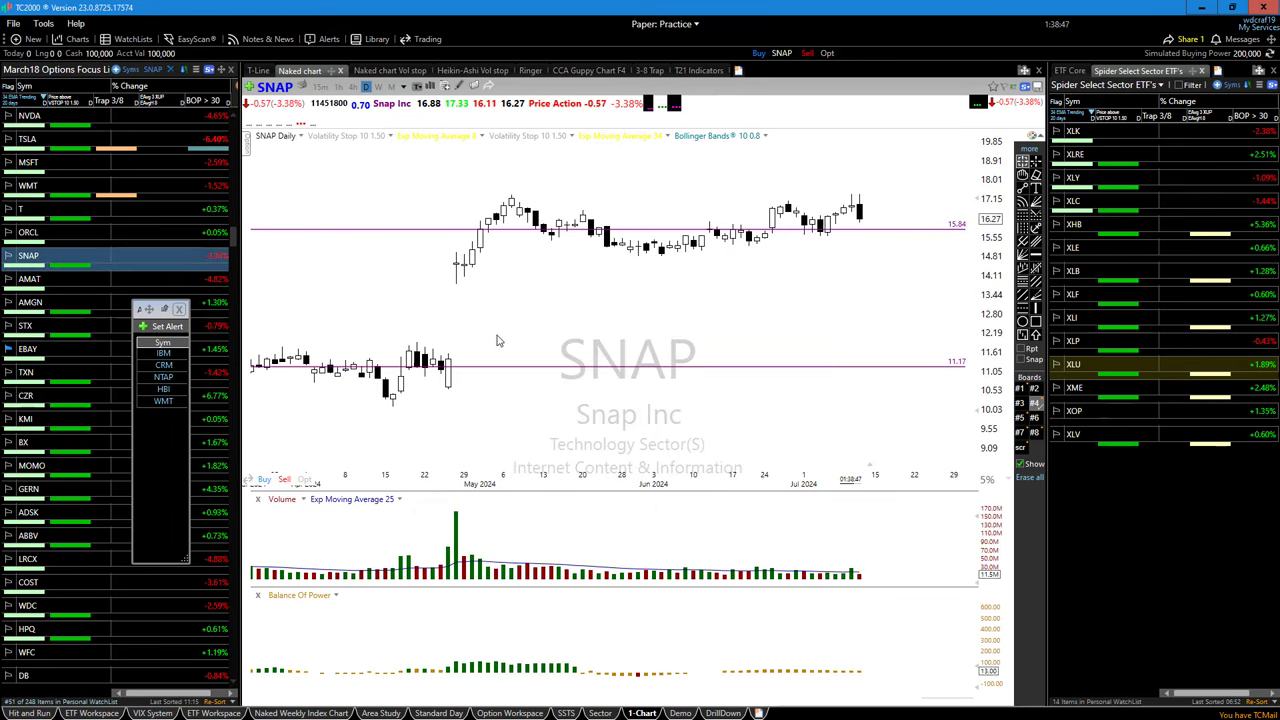
pyautogui.scroll(-3, 651, 391)
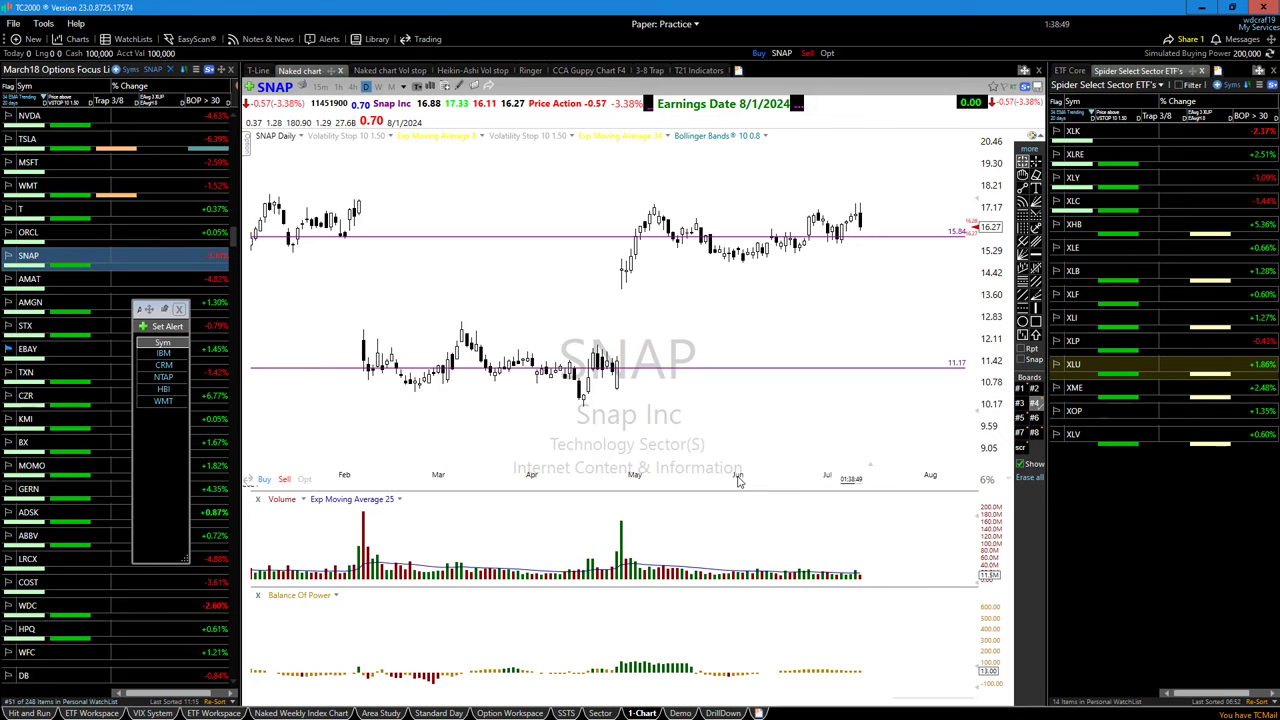
pyautogui.scroll(-2, 735, 479)
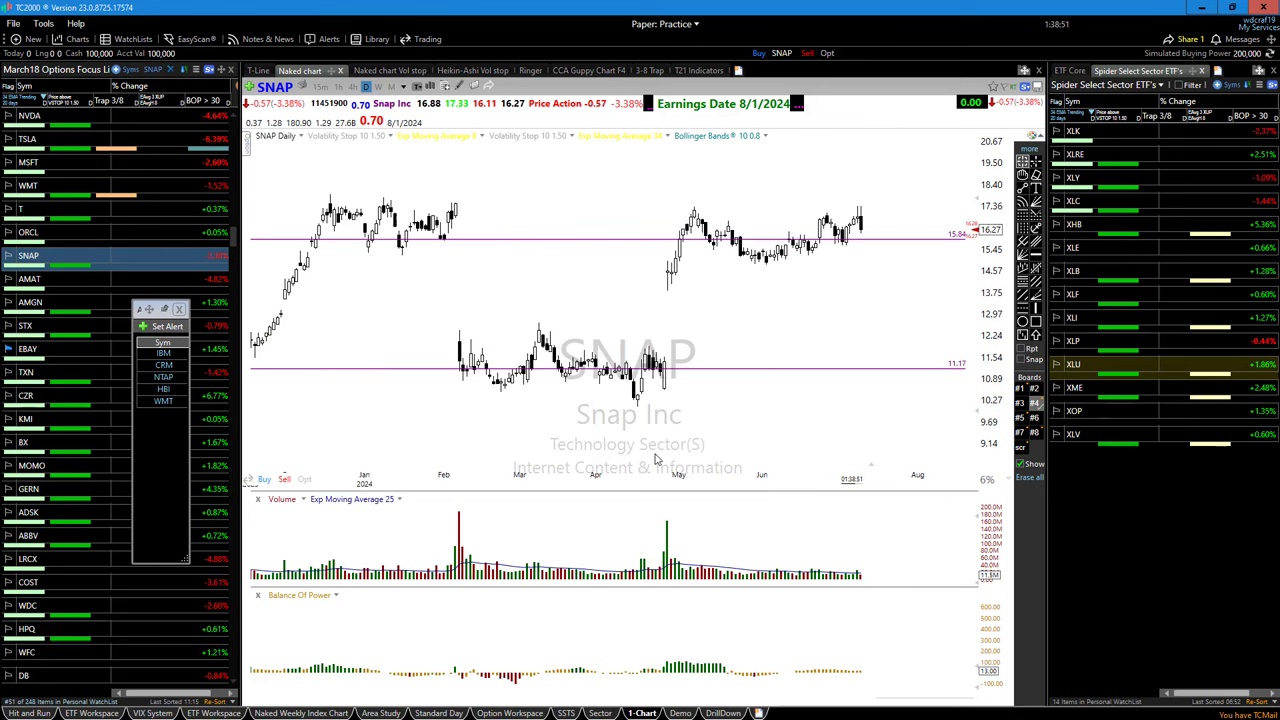
# - Switch the chart symbol to GRMN and narrow its daily view to the April through July bars
pyautogui.scroll(2, 628, 377)
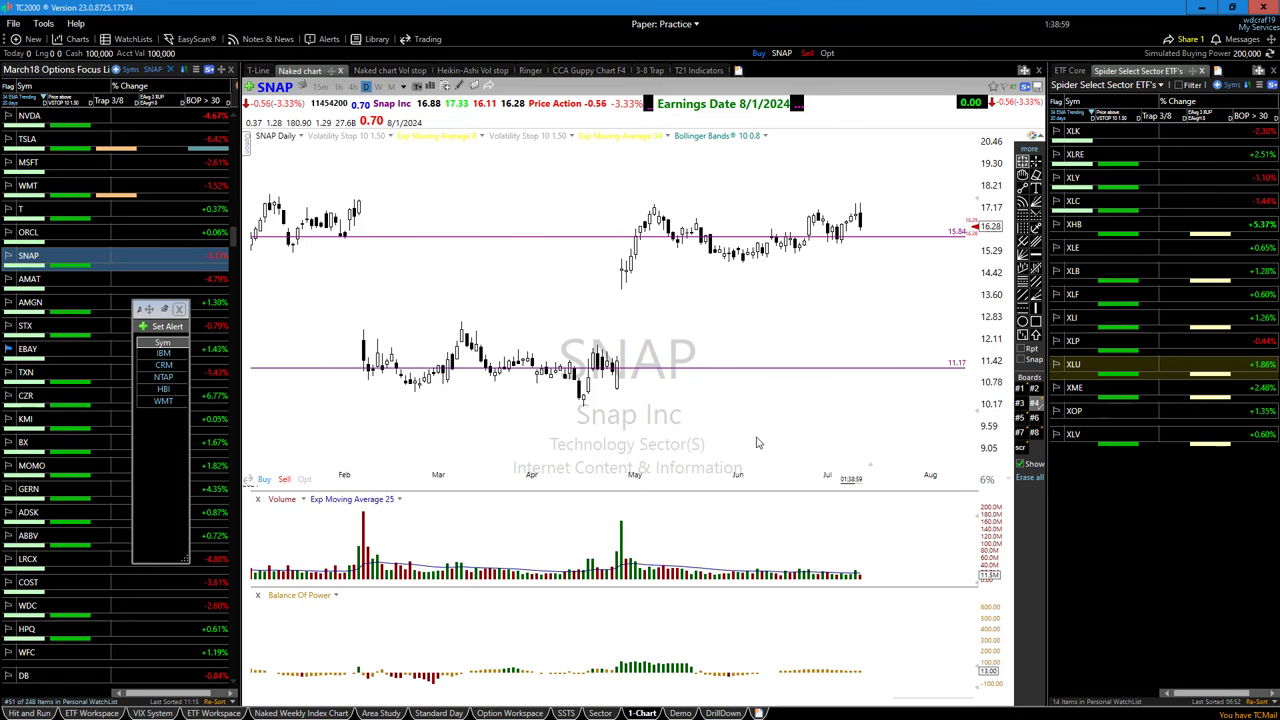
pyautogui.write('GR')
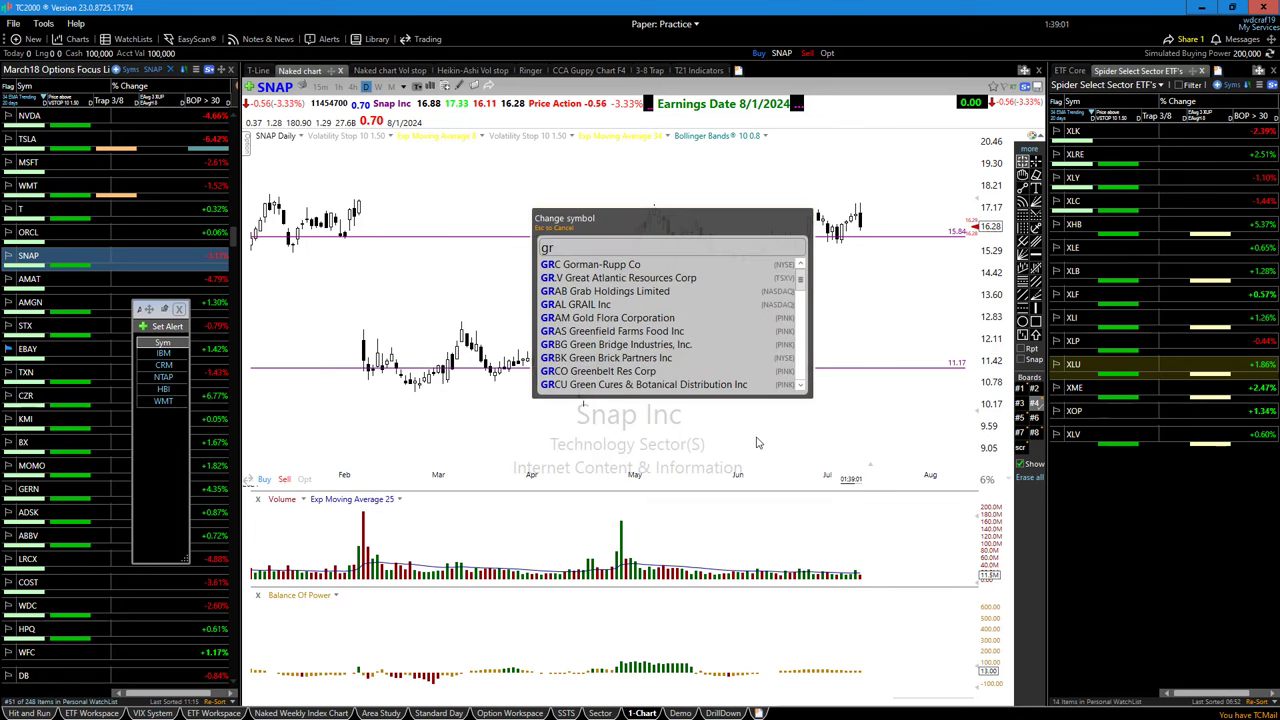
pyautogui.write('MN')
pyautogui.press('Return')
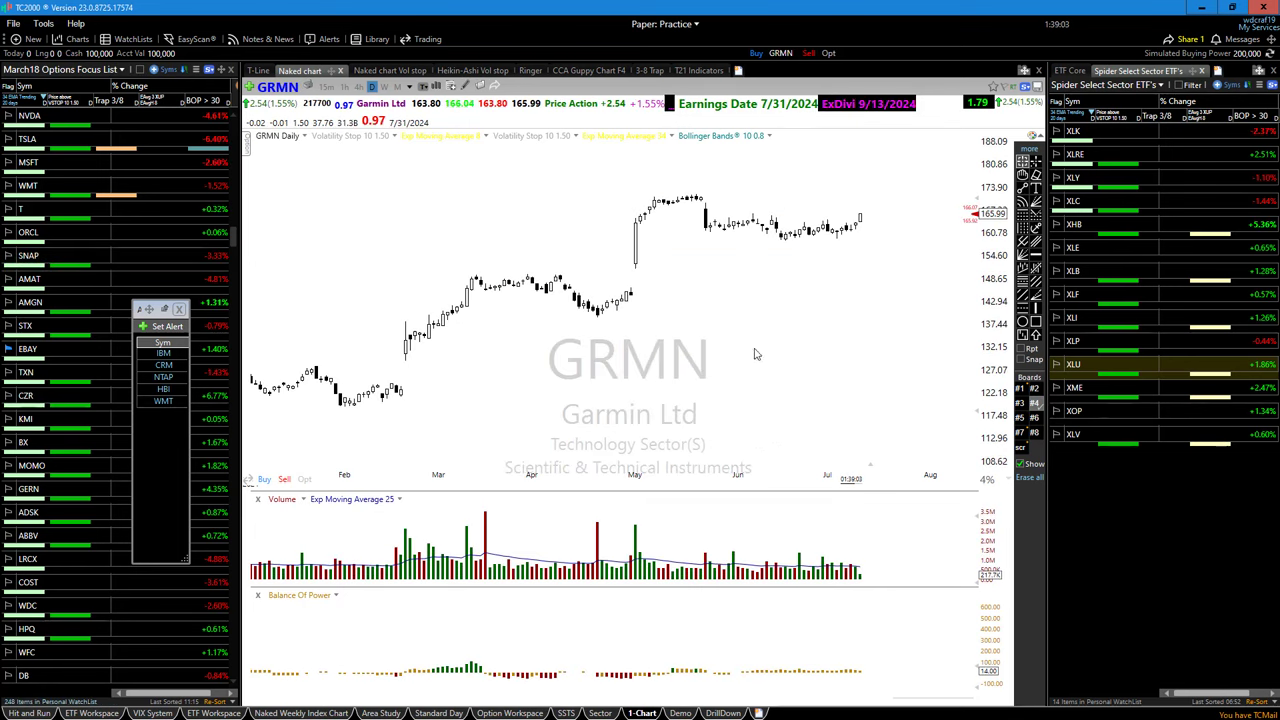
pyautogui.scroll(3, 872, 256)
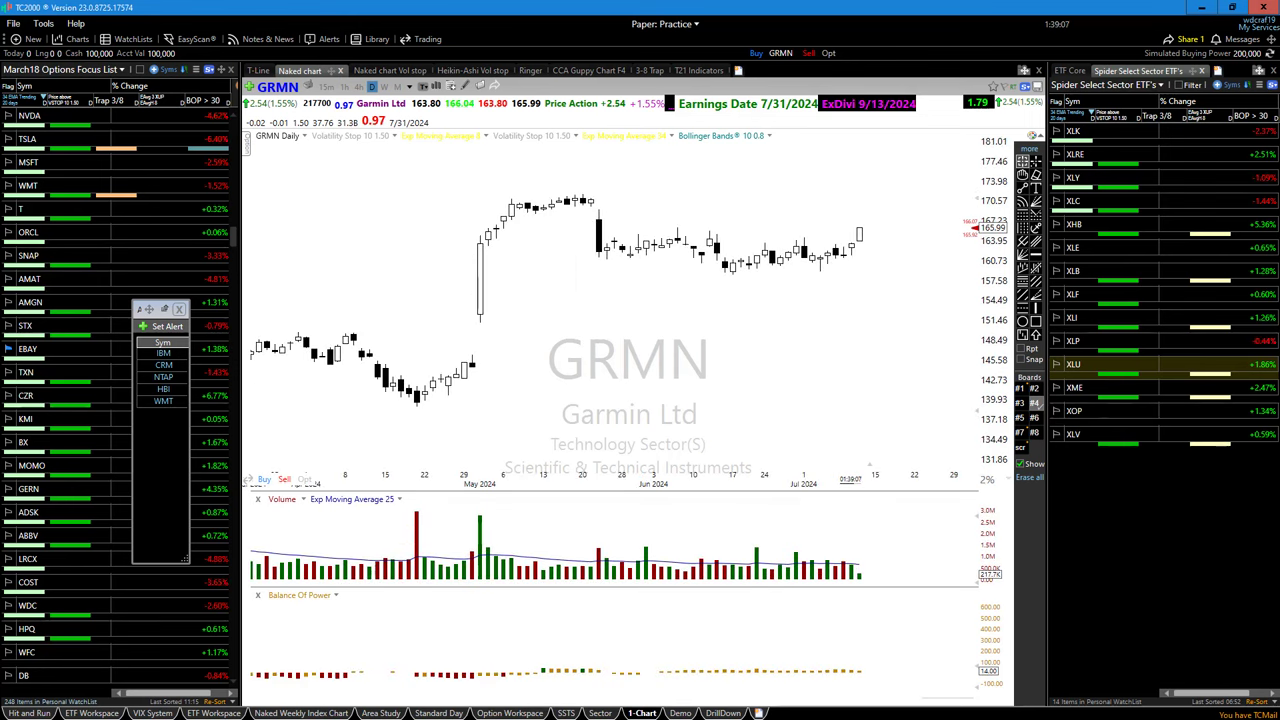
# - Mark GRMN's converging June–July highs and lows and the latest bar's breakout level with temporary arrows
pyautogui.moveTo(660, 232); pyautogui.dragTo(910, 253)
pyautogui.moveTo(728, 272); pyautogui.dragTo(907, 253)
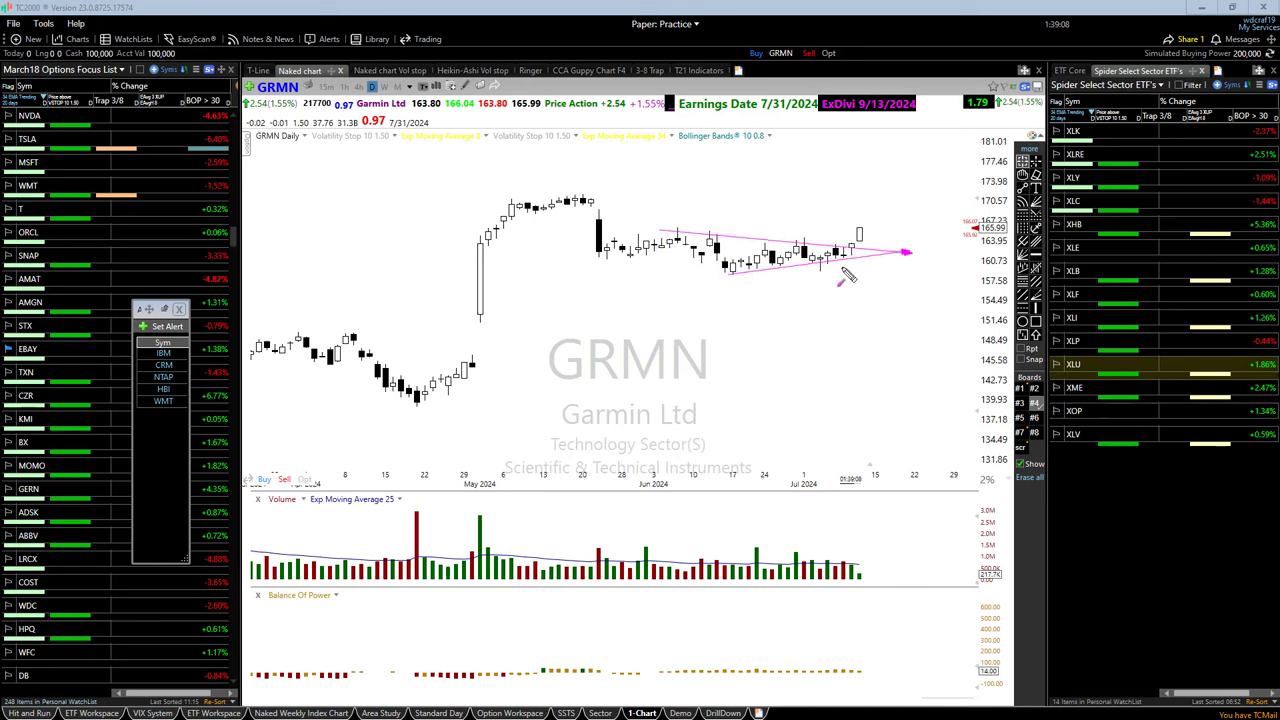
pyautogui.moveTo(857, 225)
pyautogui.mouseDown()
pyautogui.moveTo(905, 238)
pyautogui.moveTo(872, 230)
pyautogui.moveTo(885, 240)
pyautogui.moveTo(910, 225)
pyautogui.mouseUp()
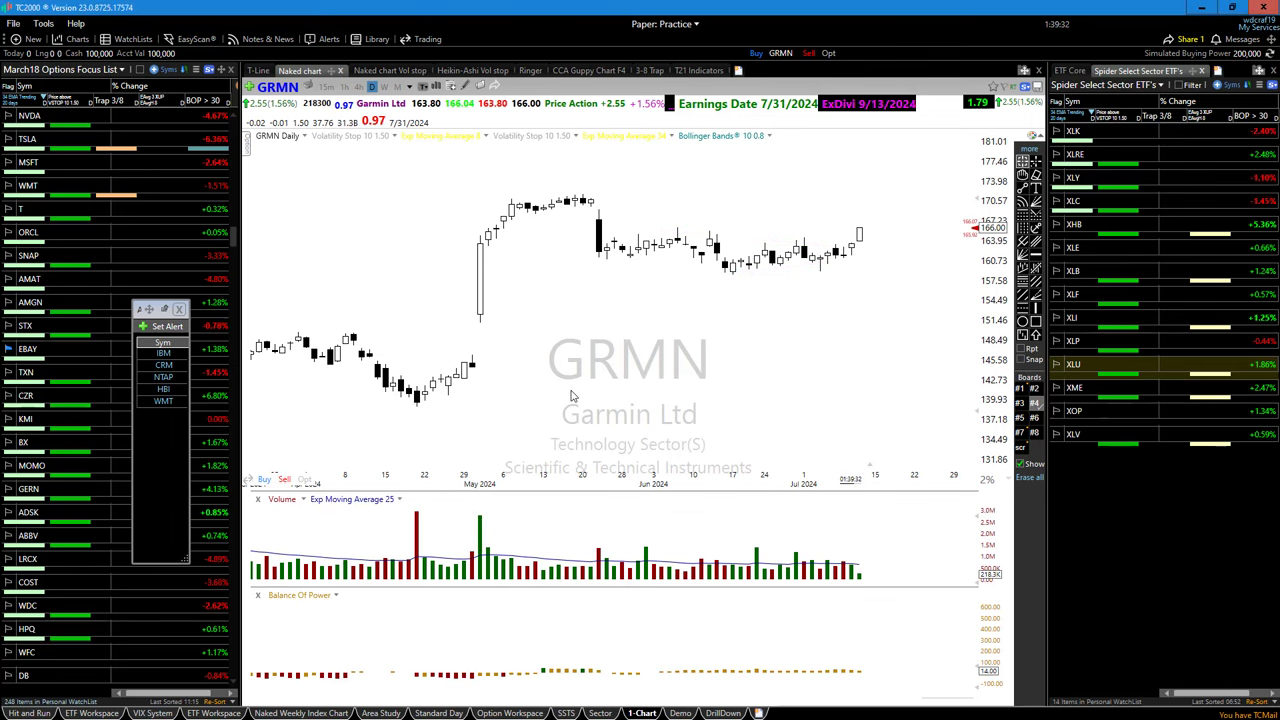
# - Switch the chart symbol to CLF and mark a rising line from its late-June low with a temporary arrow
pyautogui.write('CLF')
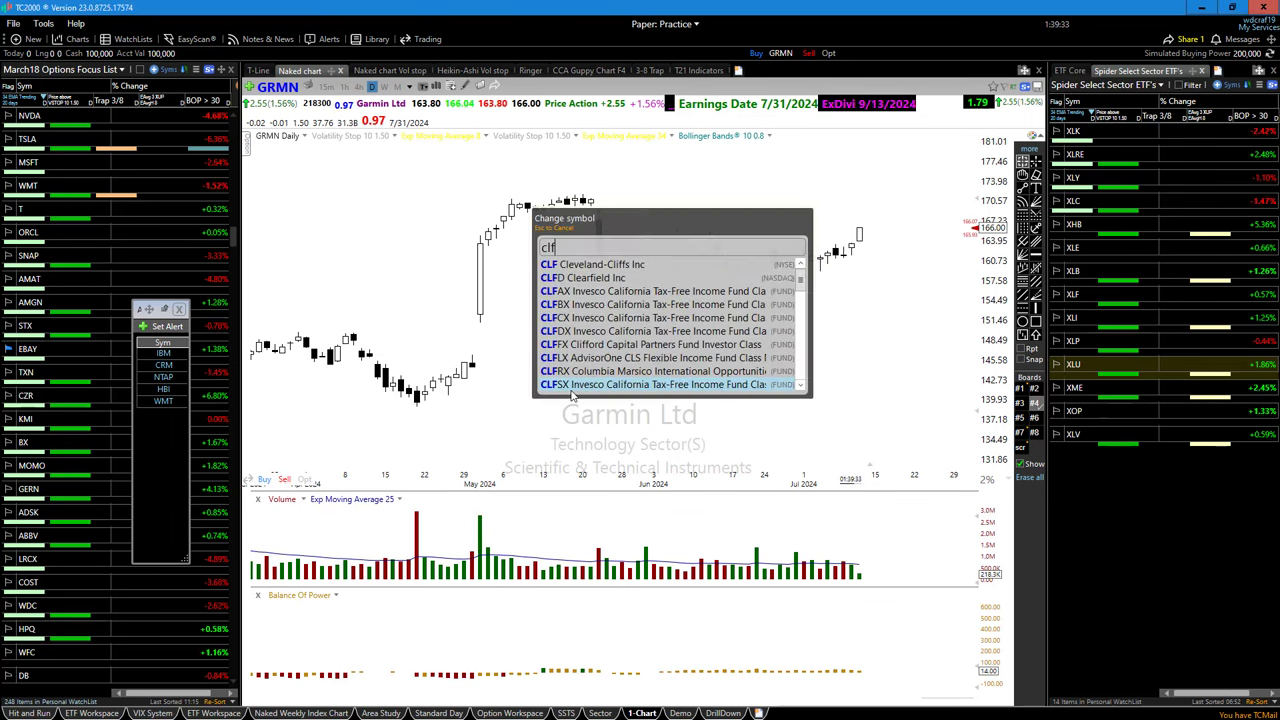
pyautogui.press('Return')
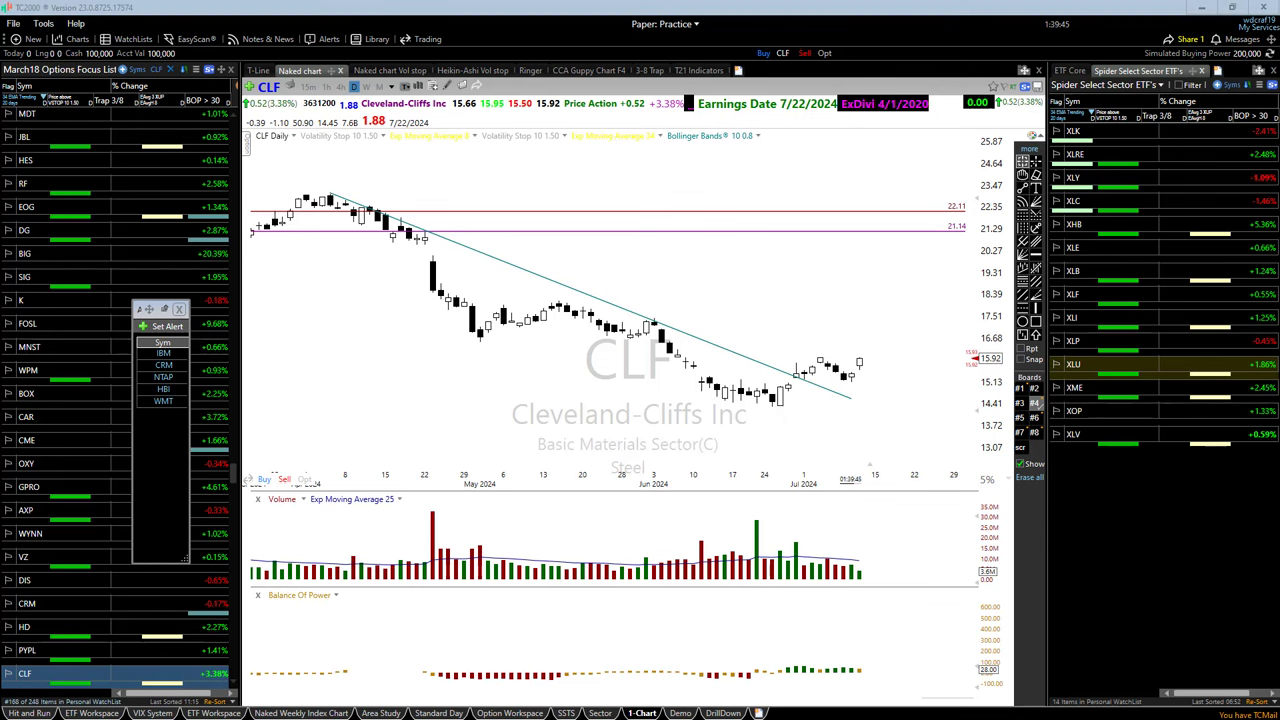
pyautogui.moveTo(778, 406); pyautogui.dragTo(890, 368)
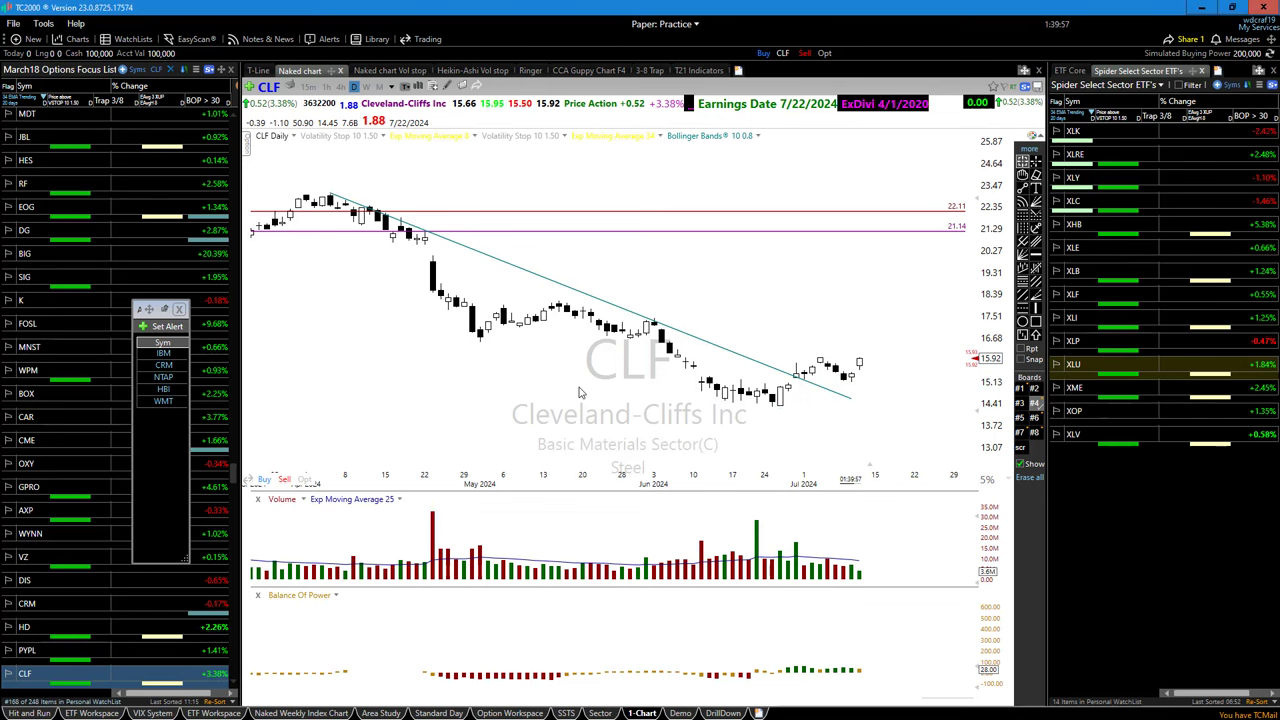
# - Switch the chart symbol to IBM and trace its falling trend line and the July breakout with temporary arrows
pyautogui.write('IBM')
pyautogui.press('Return')
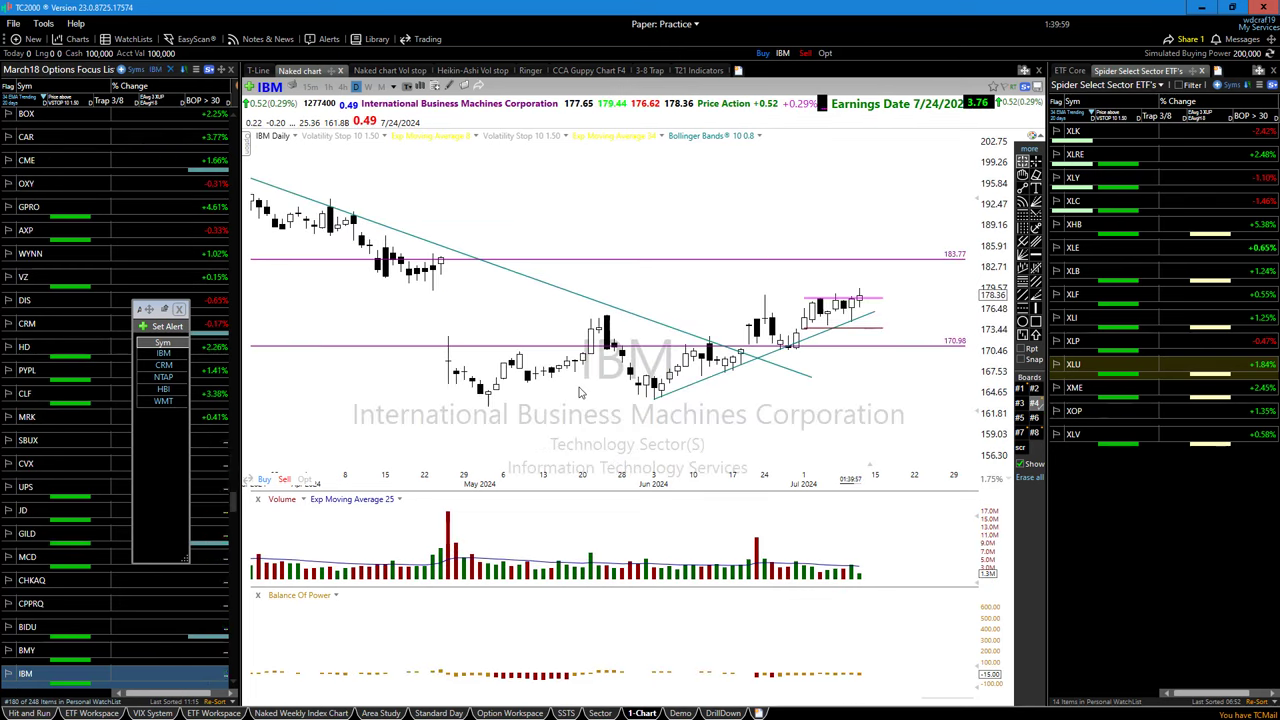
pyautogui.scroll(2, 627, 390)
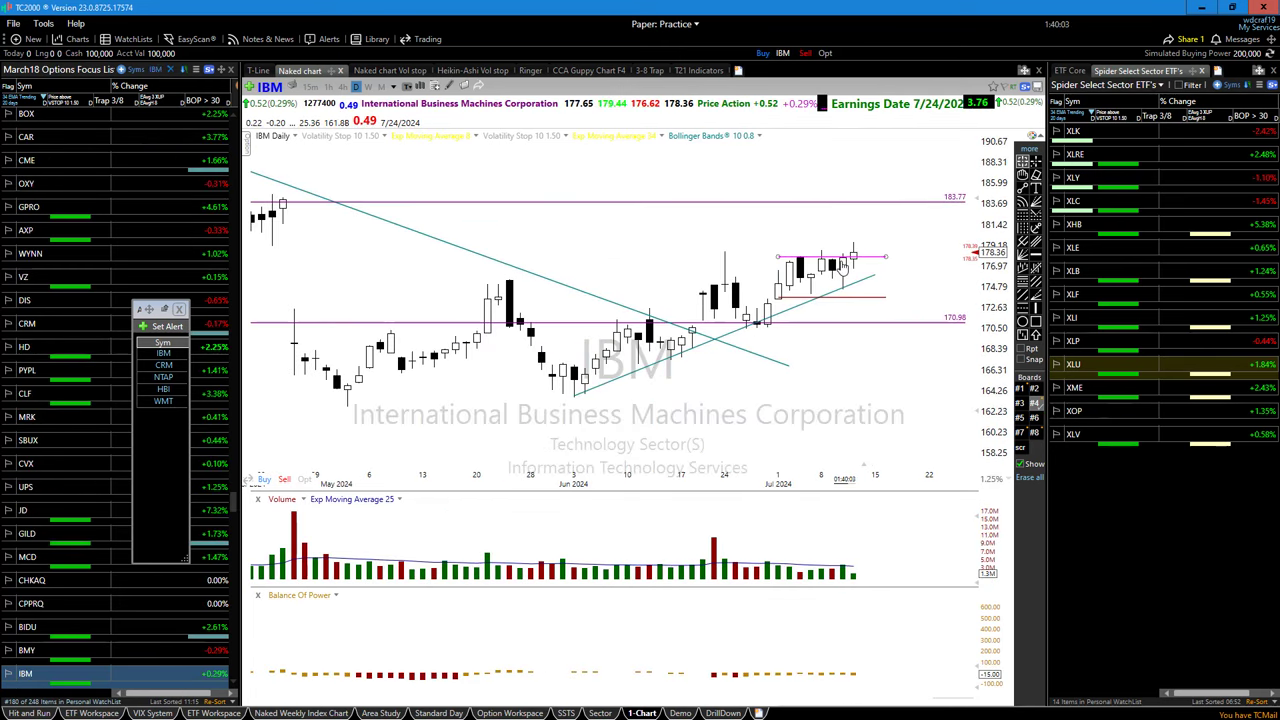
pyautogui.scroll(-1, 842, 266)
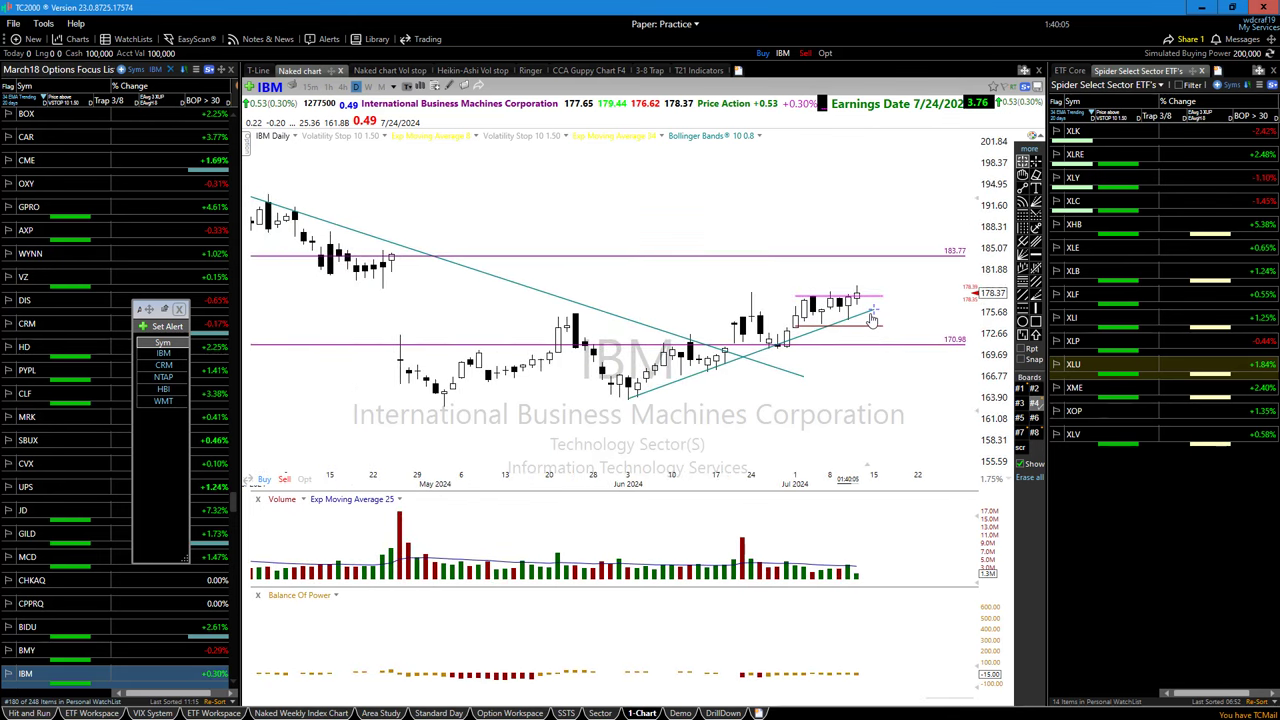
pyautogui.scroll(-1, 870, 318)
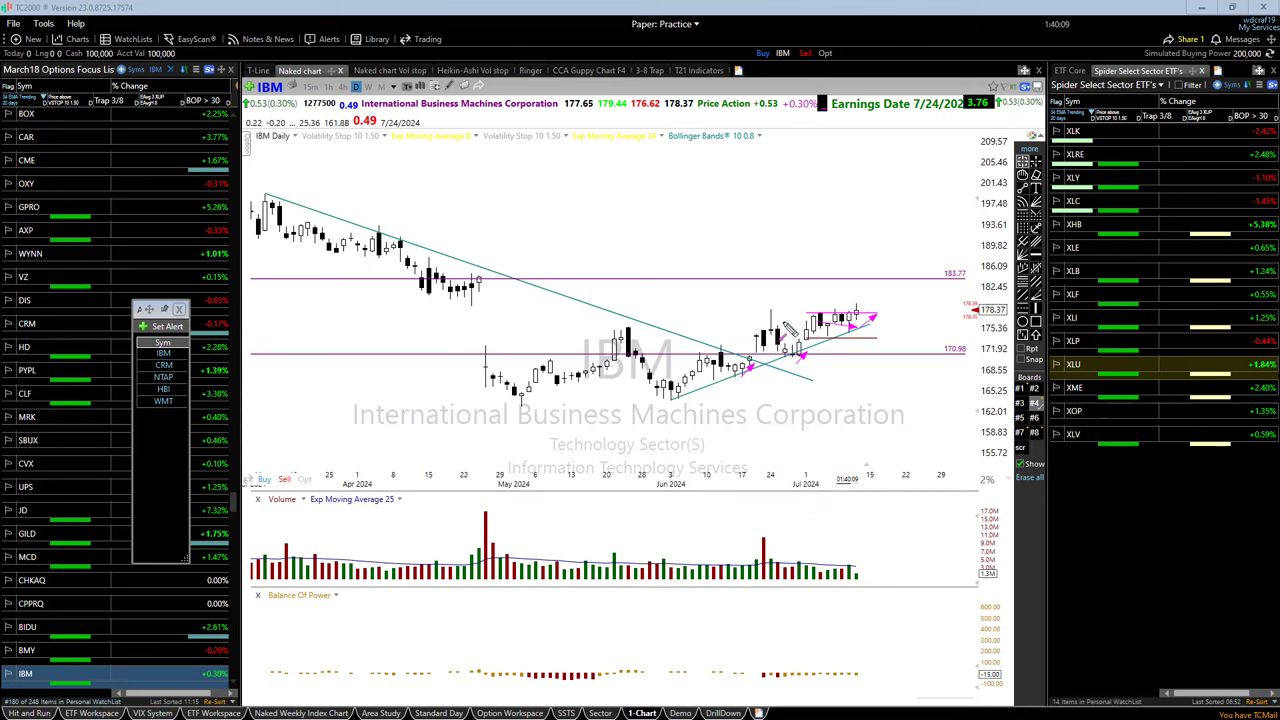
pyautogui.moveTo(868, 322); pyautogui.dragTo(893, 283)
pyautogui.moveTo(267, 191); pyautogui.dragTo(832, 390)
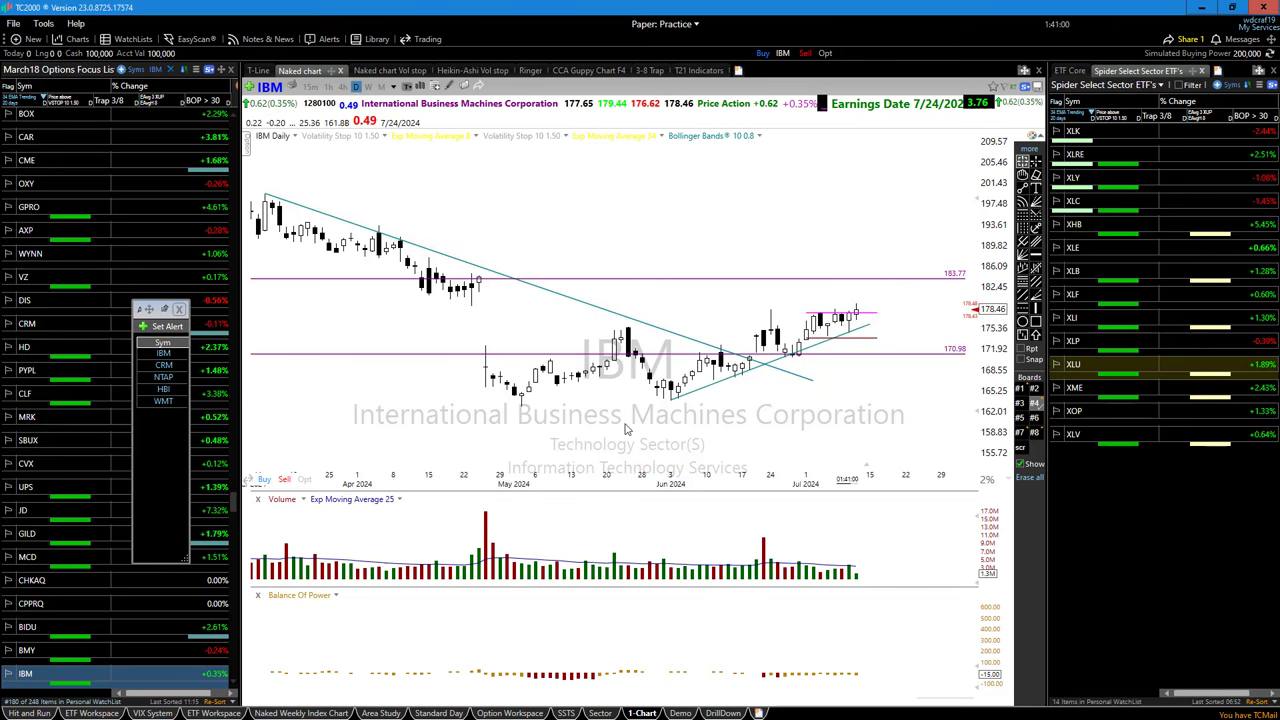
# - Switch the chart symbol to SBUX and extend its long falling trend line past July into August
pyautogui.write('SBUX')
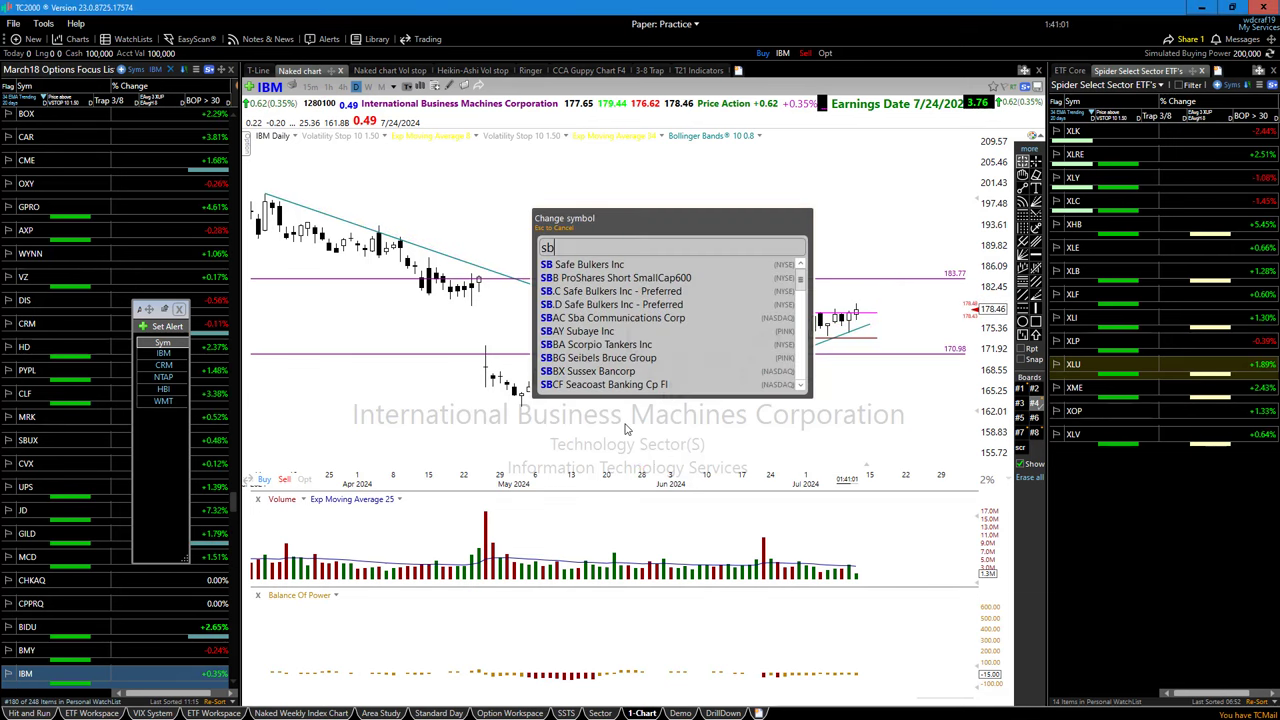
pyautogui.press('Return')
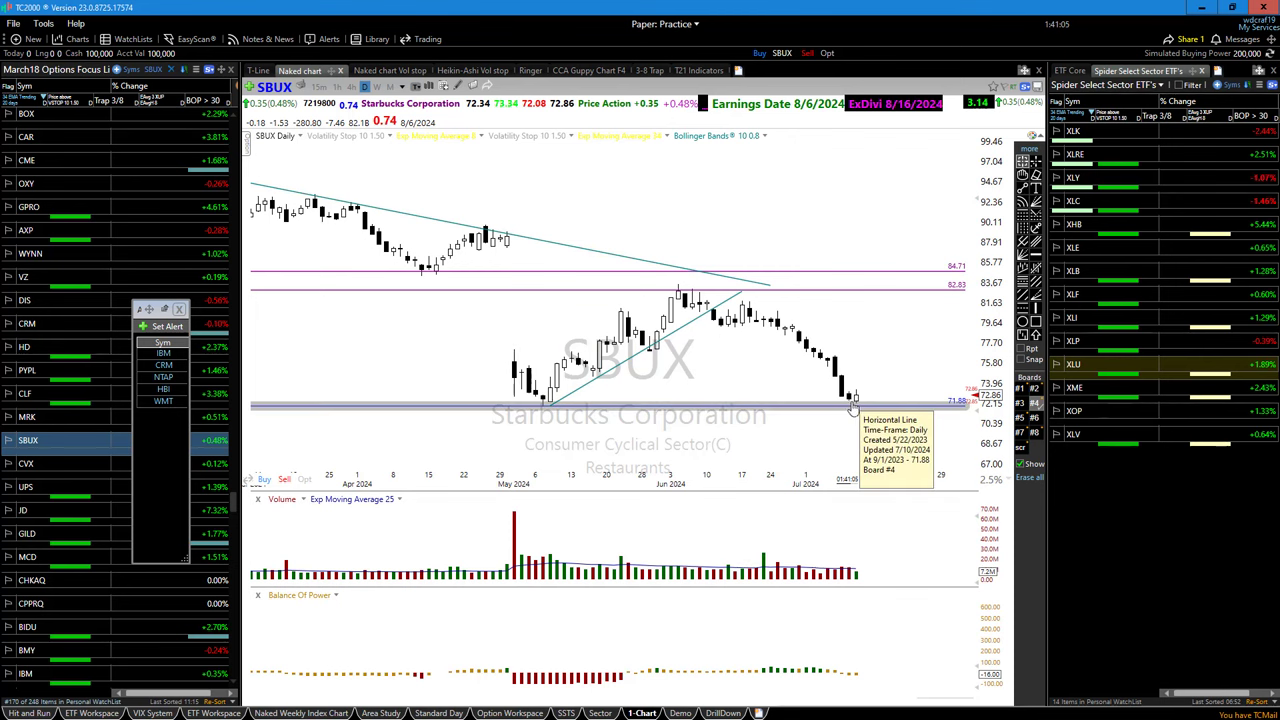
pyautogui.scroll(-2, 835, 370)
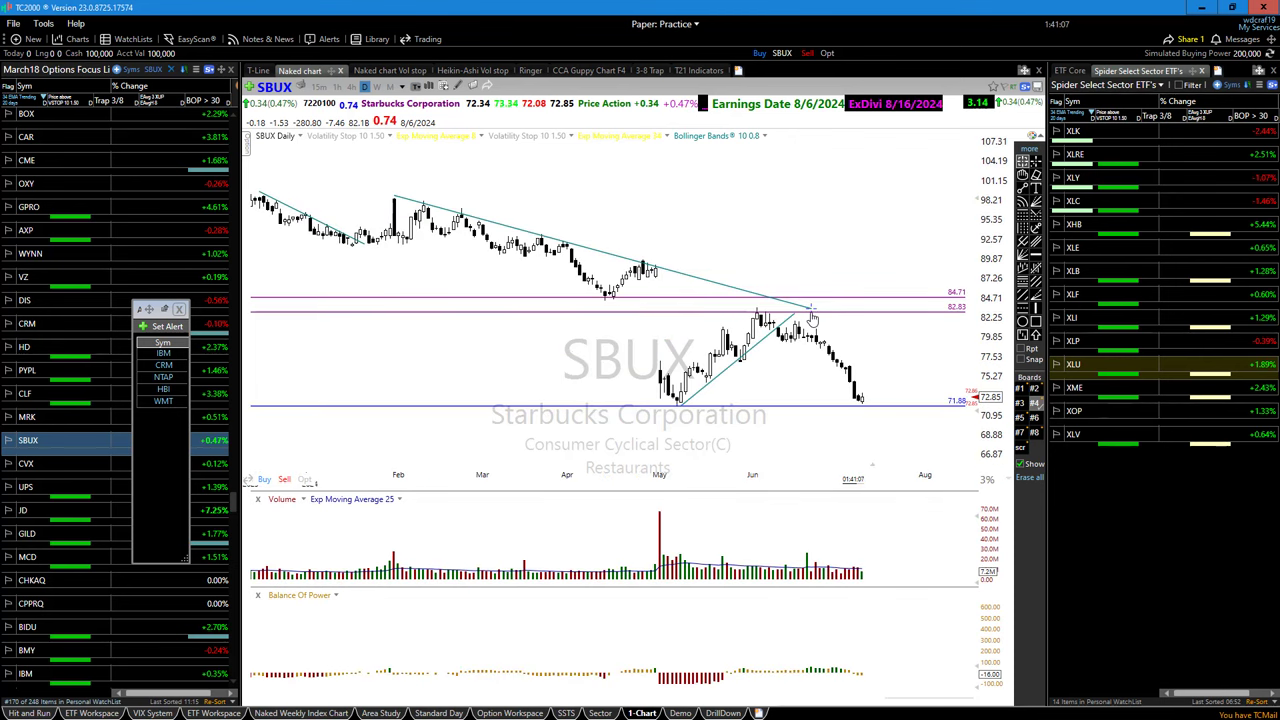
pyautogui.moveTo(812, 308); pyautogui.dragTo(944, 350)
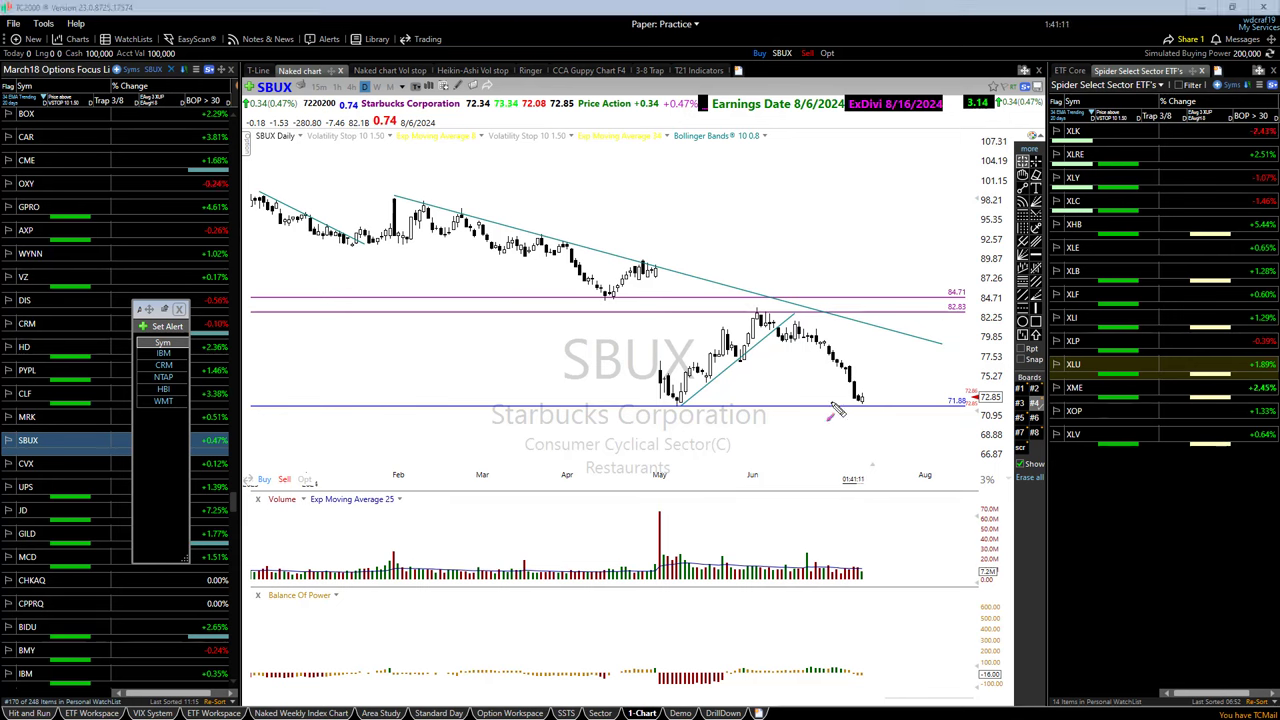
# - Sketch a possible SBUX rise from the July low through the falling trend line with temporary arrows, and clear them
pyautogui.moveTo(858, 400)
pyautogui.mouseDown()
pyautogui.moveTo(885, 383)
pyautogui.moveTo(928, 385)
pyautogui.moveTo(938, 348)
pyautogui.mouseUp()
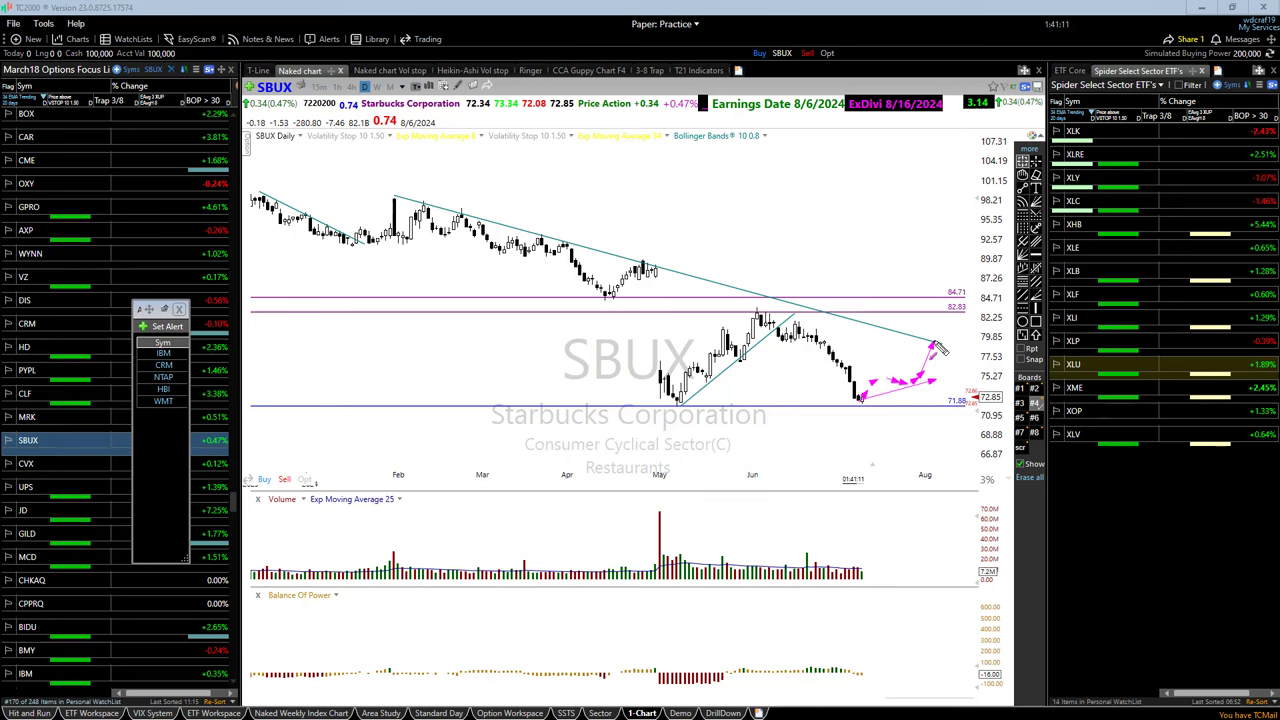
pyautogui.moveTo(939, 348)
pyautogui.mouseDown()
pyautogui.moveTo(933, 374)
pyautogui.moveTo(940, 336)
pyautogui.moveTo(975, 345)
pyautogui.moveTo(979, 328)
pyautogui.mouseUp()
pyautogui.press('Escape')
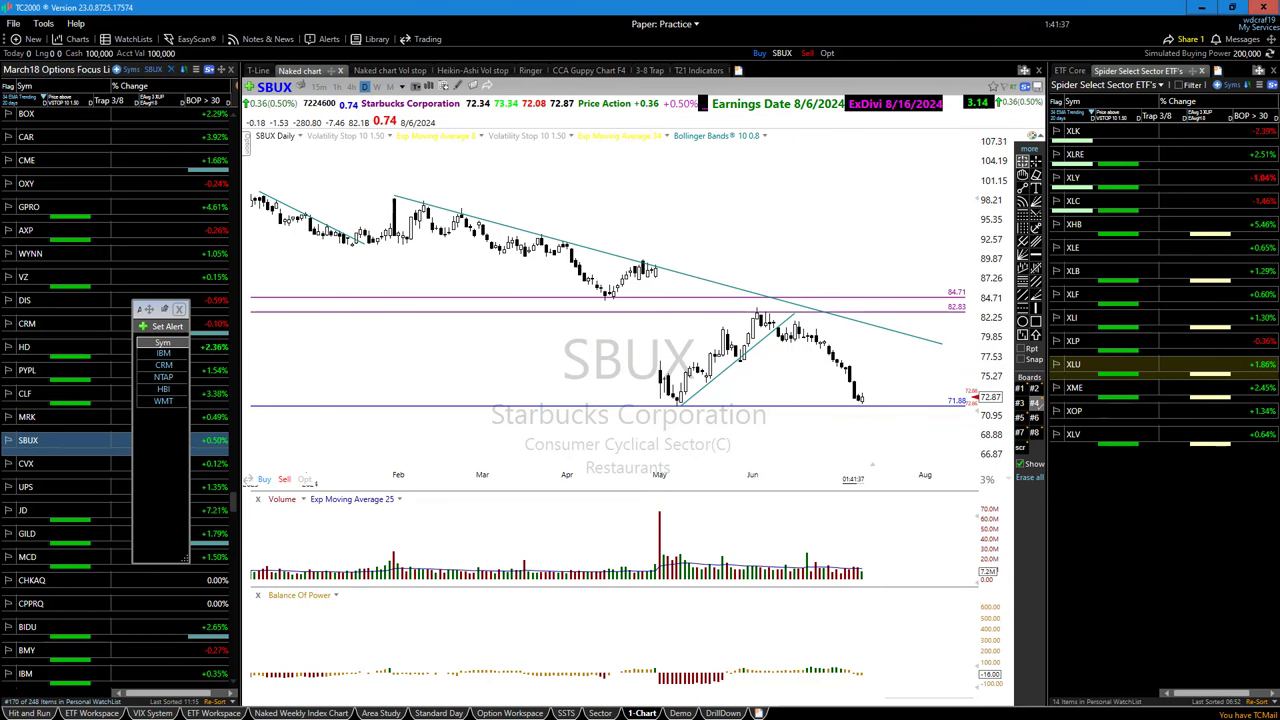
# - Switch the chart symbol to HBI, set the timeframe to Weekly, and review its longer history against the 5.64 level
pyautogui.write('hb')
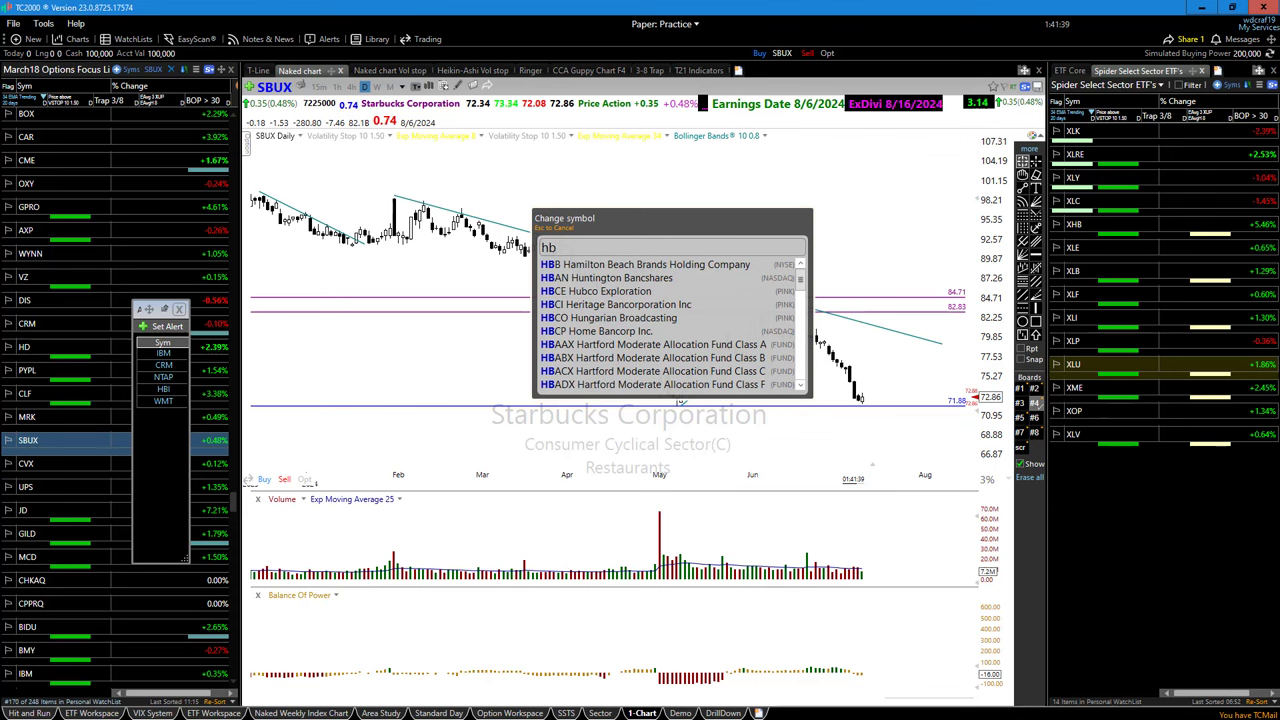
pyautogui.write('i')
pyautogui.press('Return')
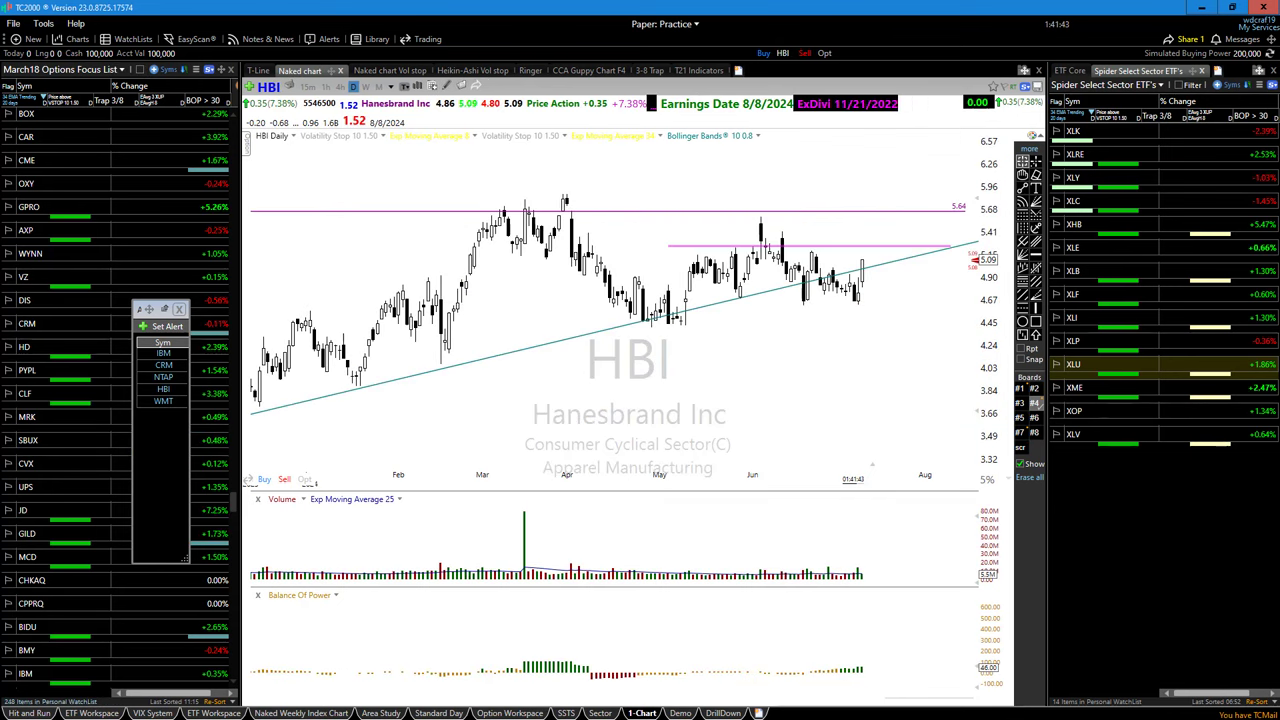
pyautogui.press('w')
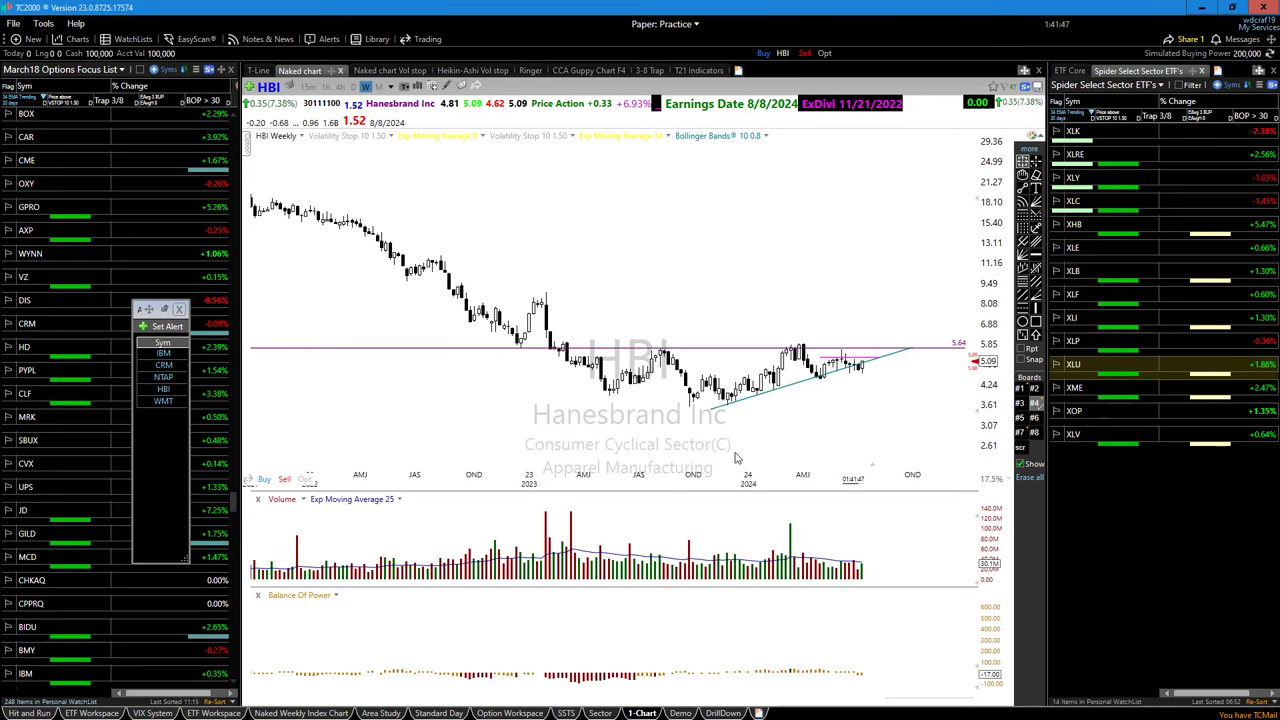
pyautogui.scroll(2, 715, 449)
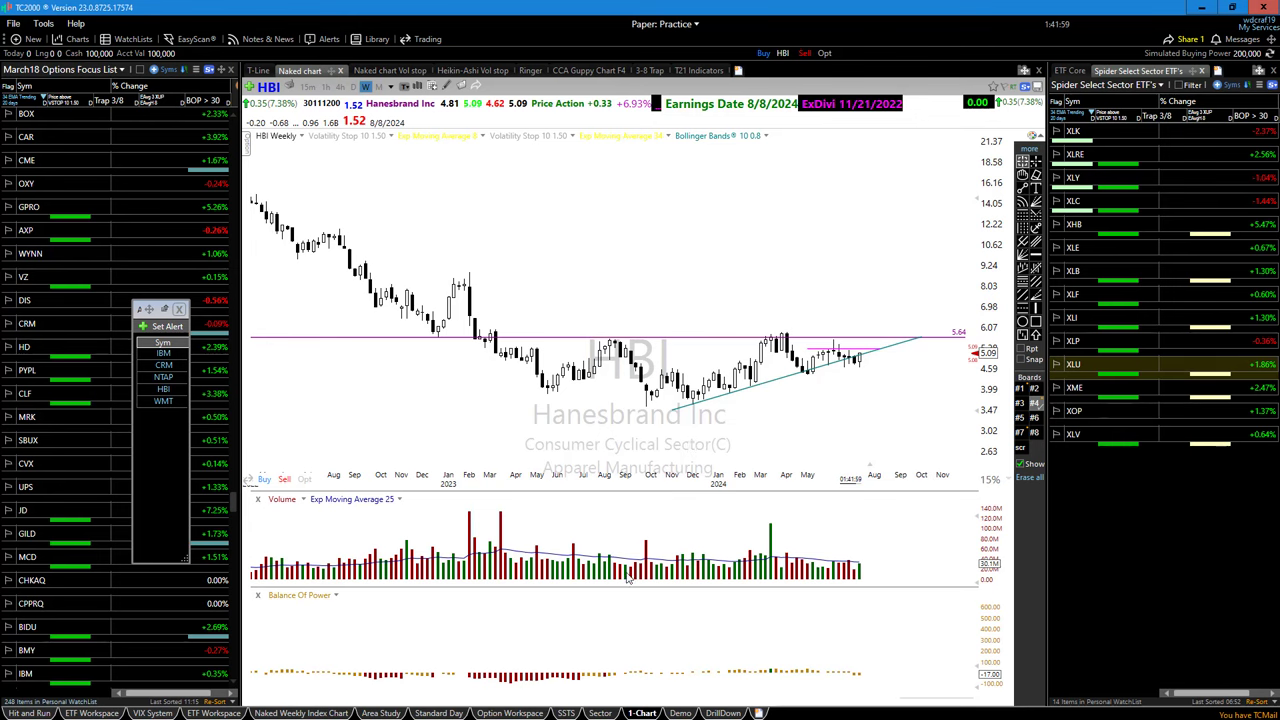
pyautogui.scroll(-5, 605, 527)
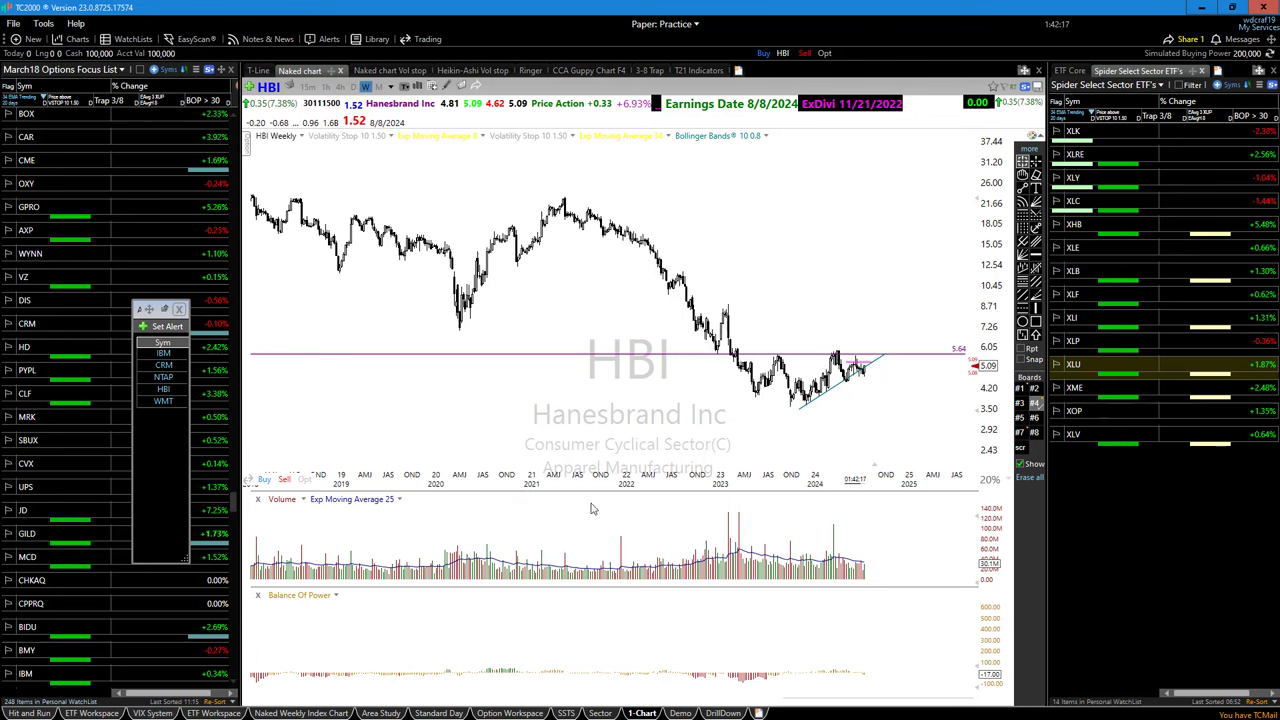
pyautogui.scroll(5, 591, 509)
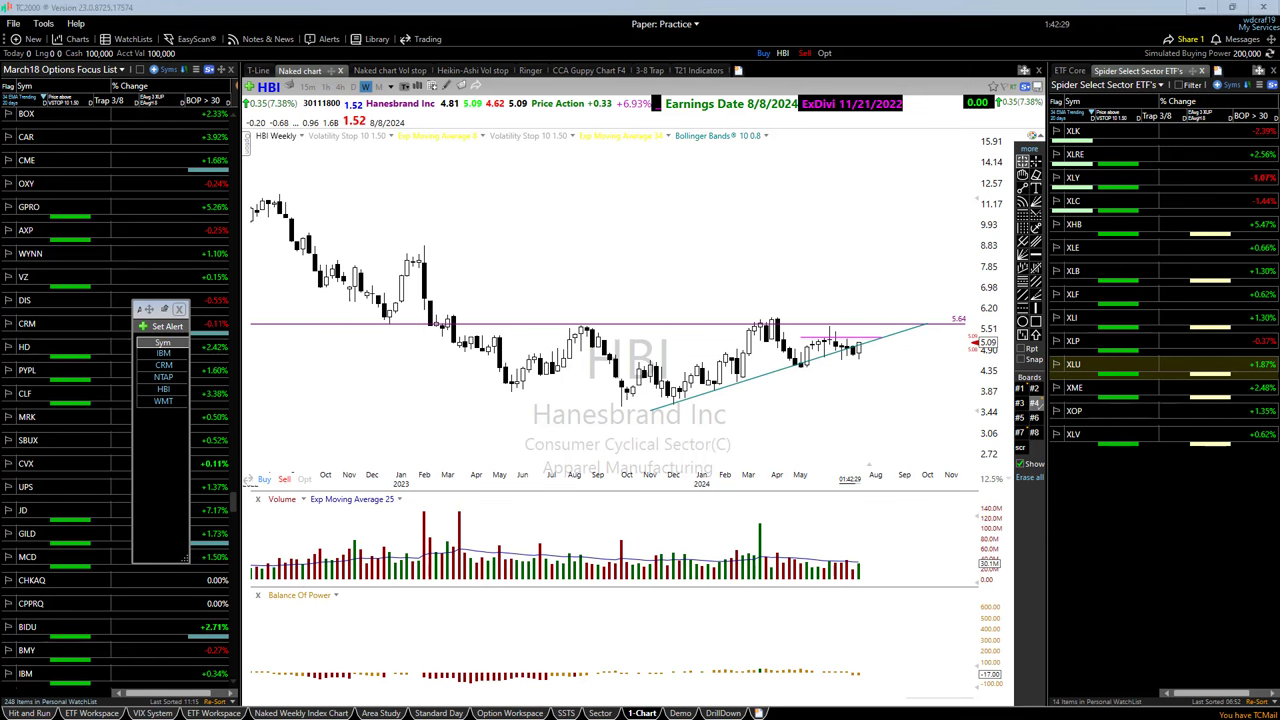
# - Mark HBI's weekly swings, falling resistance and 5.64 breakout level with temporary arrows, and return the chart to Daily
pyautogui.moveTo(750, 338)
pyautogui.mouseDown()
pyautogui.moveTo(790, 355)
pyautogui.moveTo(775, 325)
pyautogui.moveTo(796, 350)
pyautogui.moveTo(830, 345)
pyautogui.mouseUp()
pyautogui.moveTo(760, 313); pyautogui.dragTo(936, 364)
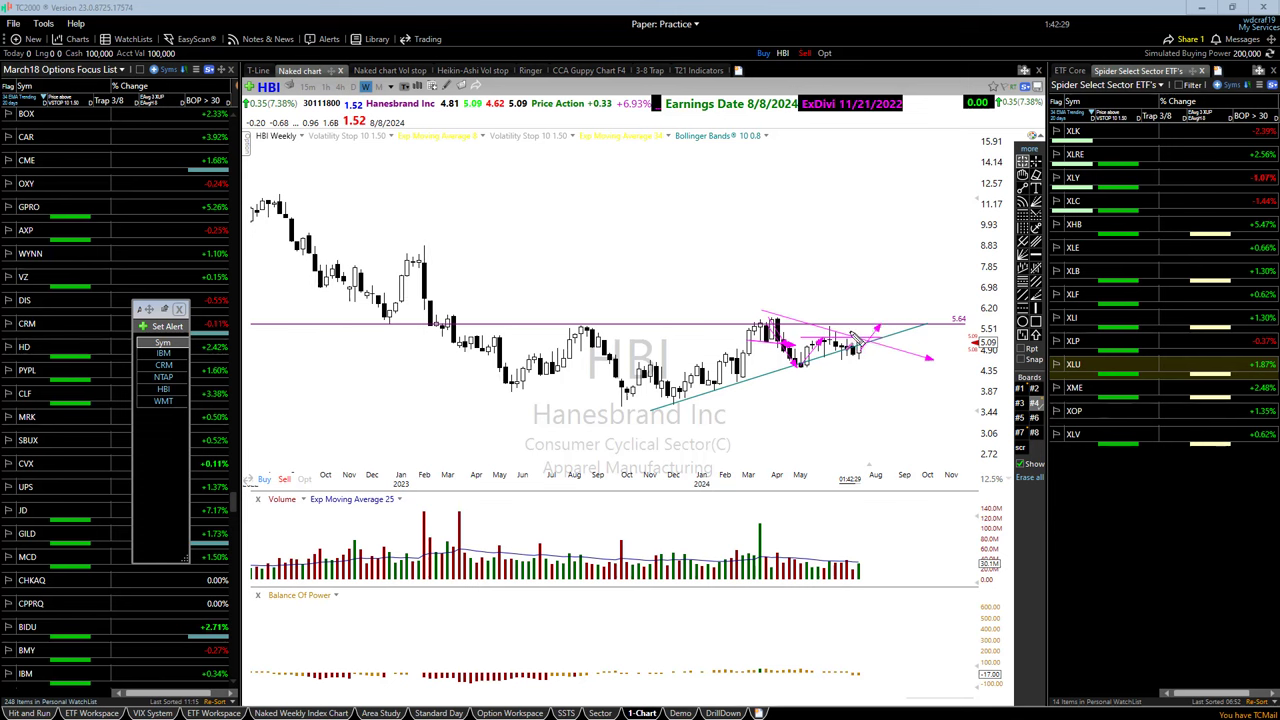
pyautogui.moveTo(585, 326); pyautogui.dragTo(948, 325)
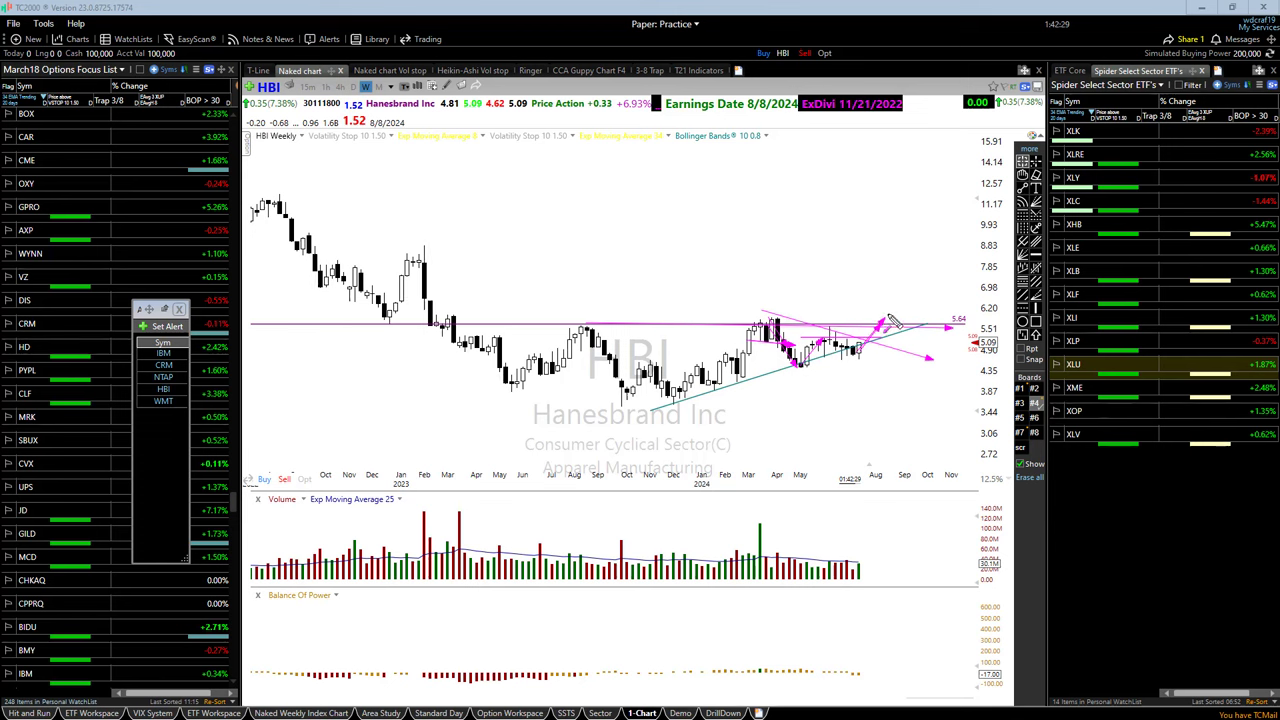
pyautogui.moveTo(890, 310)
pyautogui.mouseDown()
pyautogui.moveTo(922, 322)
pyautogui.moveTo(936, 308)
pyautogui.mouseUp()
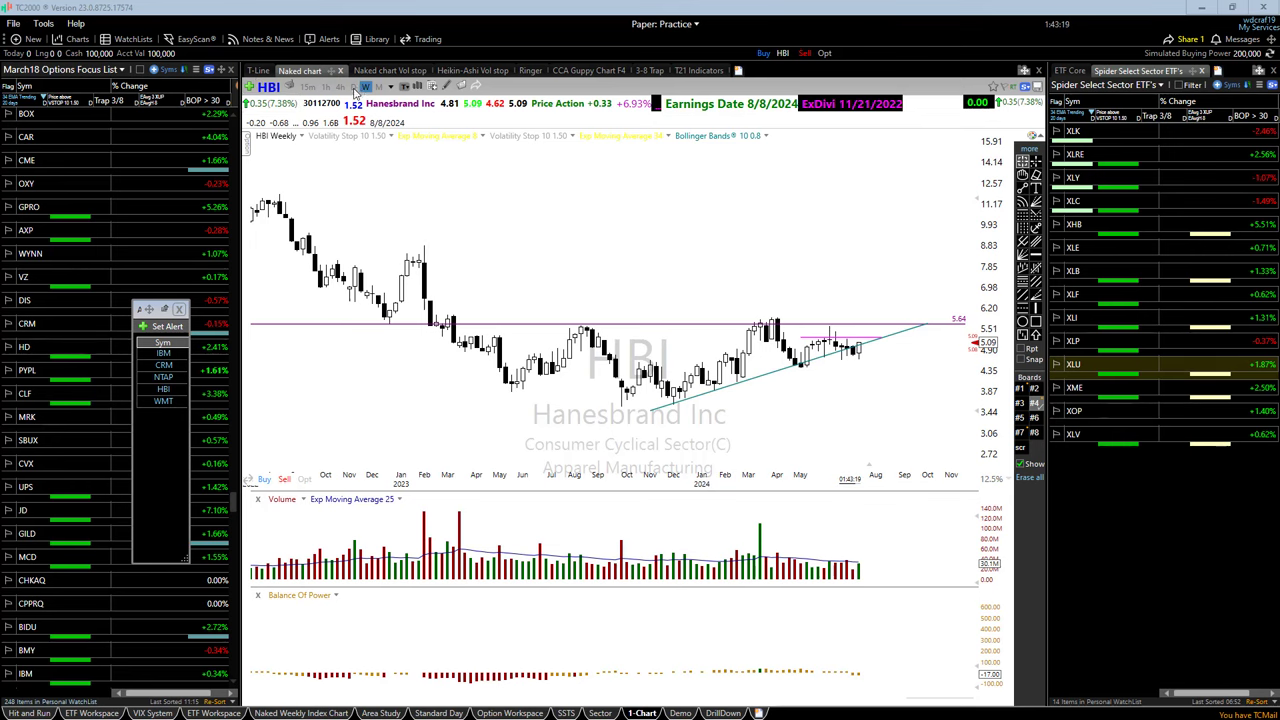
pyautogui.click(353, 87)
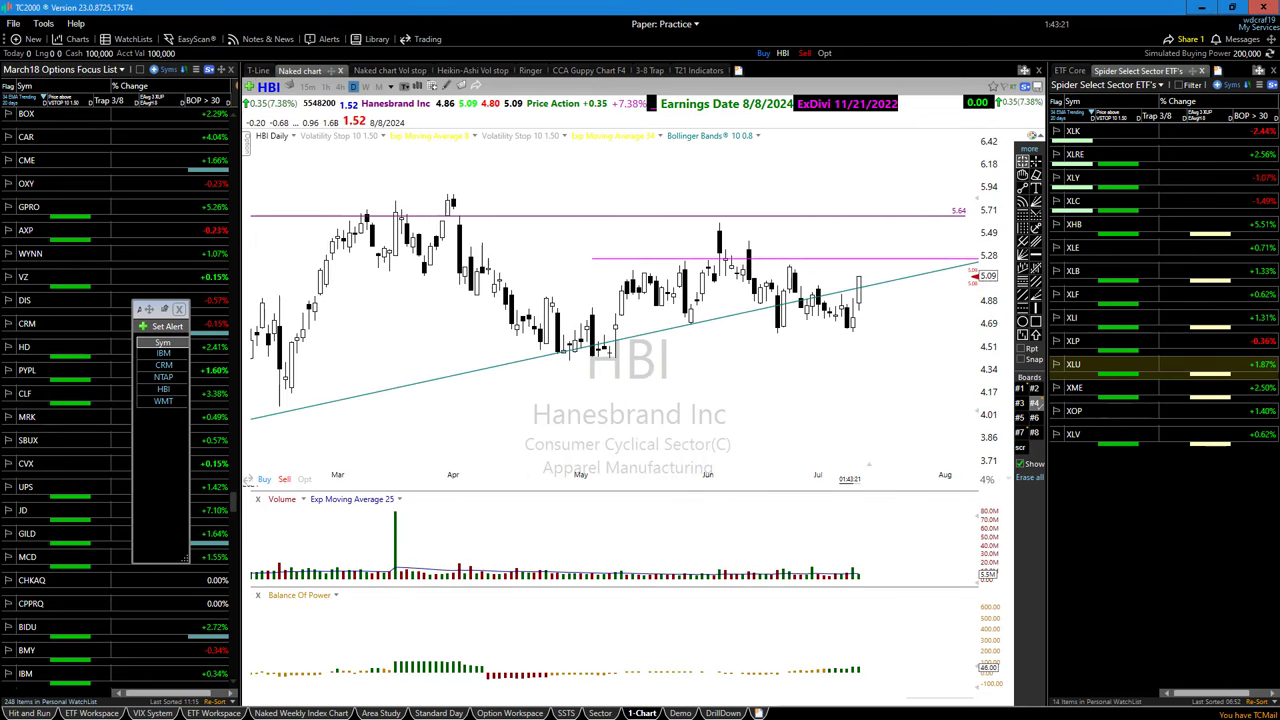
# - Switch the chart symbol to SHEL and raise its horizontal 70.63 line to 72.07
pyautogui.write('shel')
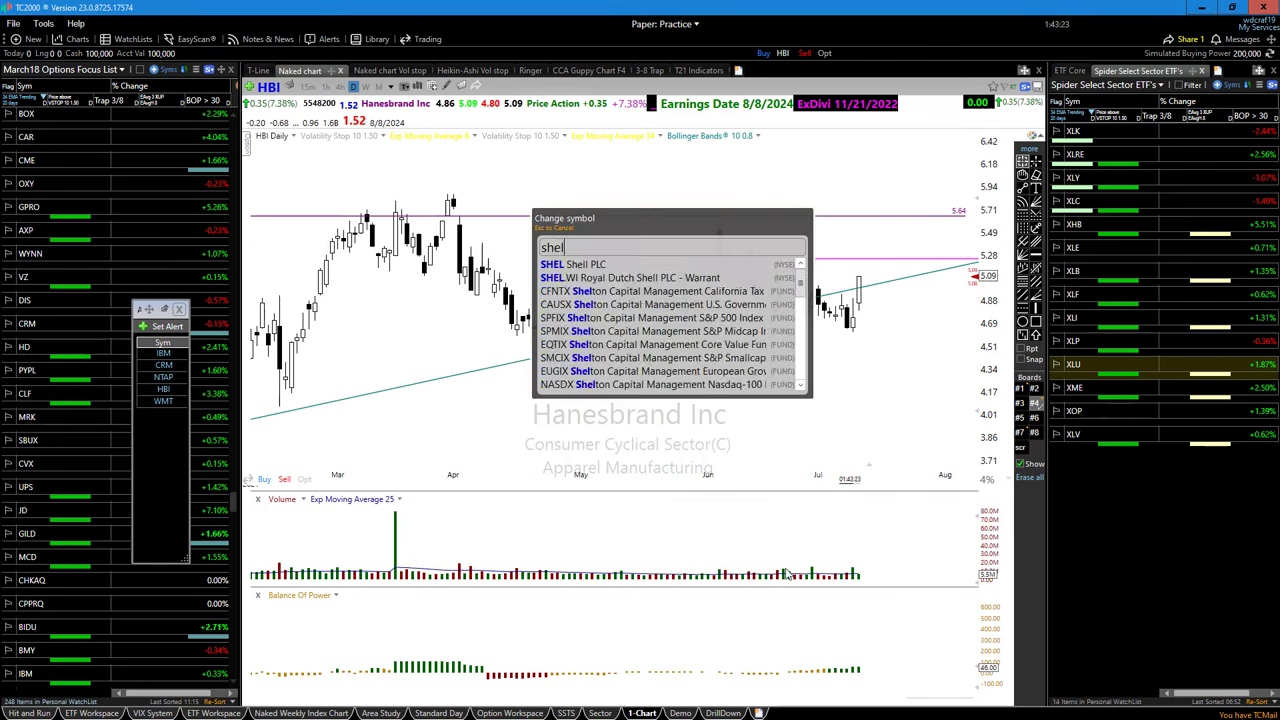
pyautogui.press('Return')
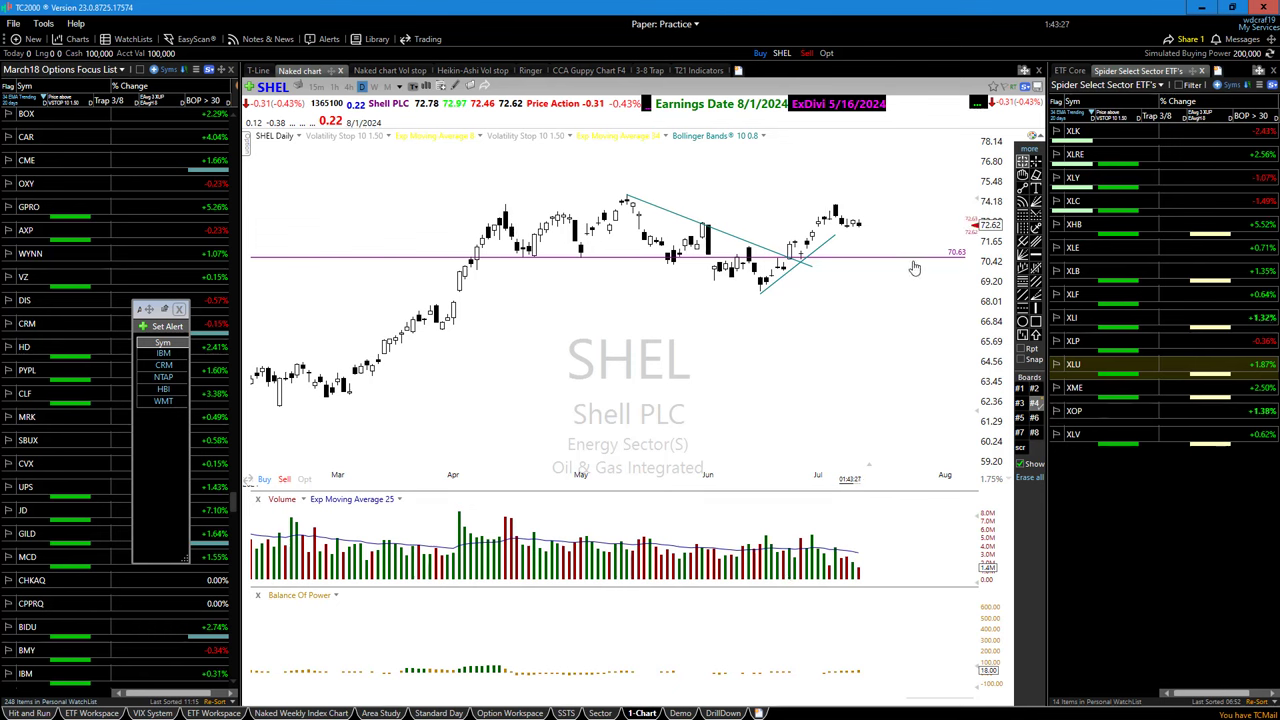
pyautogui.moveTo(914, 264); pyautogui.dragTo(923, 245)
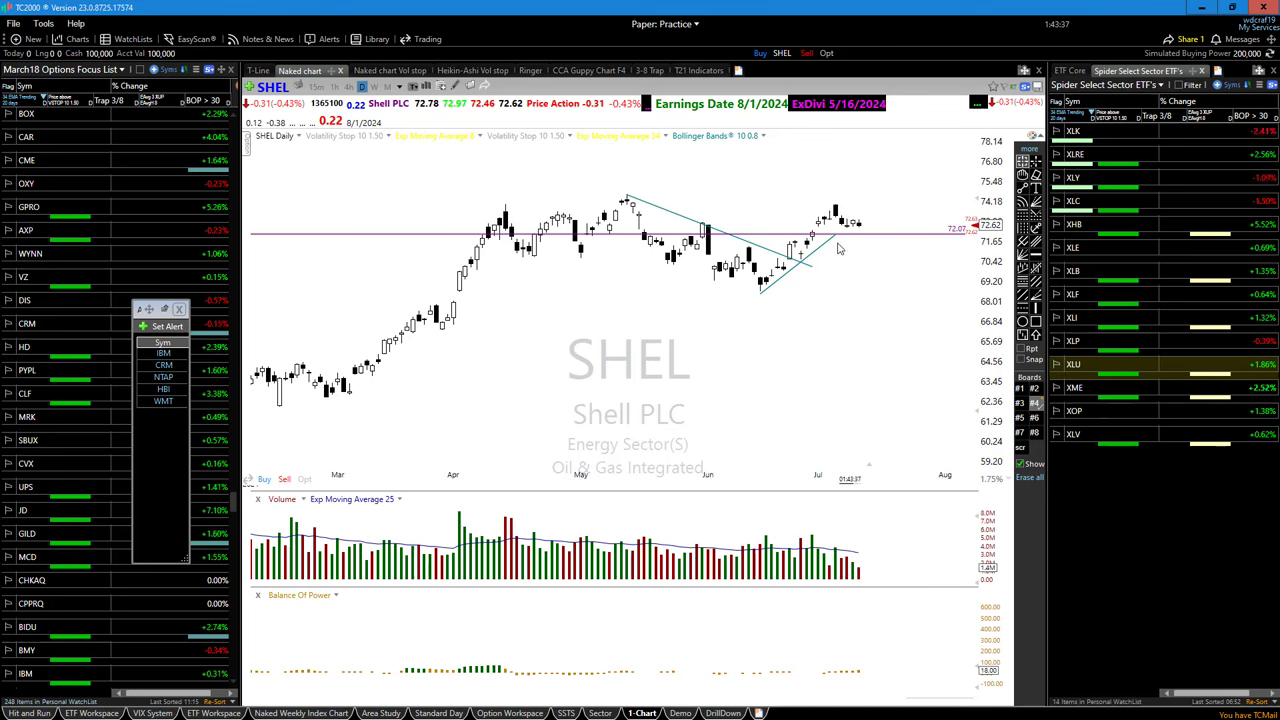
# - Extend the upper end of SHEL's rising trend line to the latest July candles
pyautogui.moveTo(840, 248)
pyautogui.mouseDown()
pyautogui.moveTo(867, 218)
pyautogui.moveTo(849, 228)
pyautogui.mouseUp()
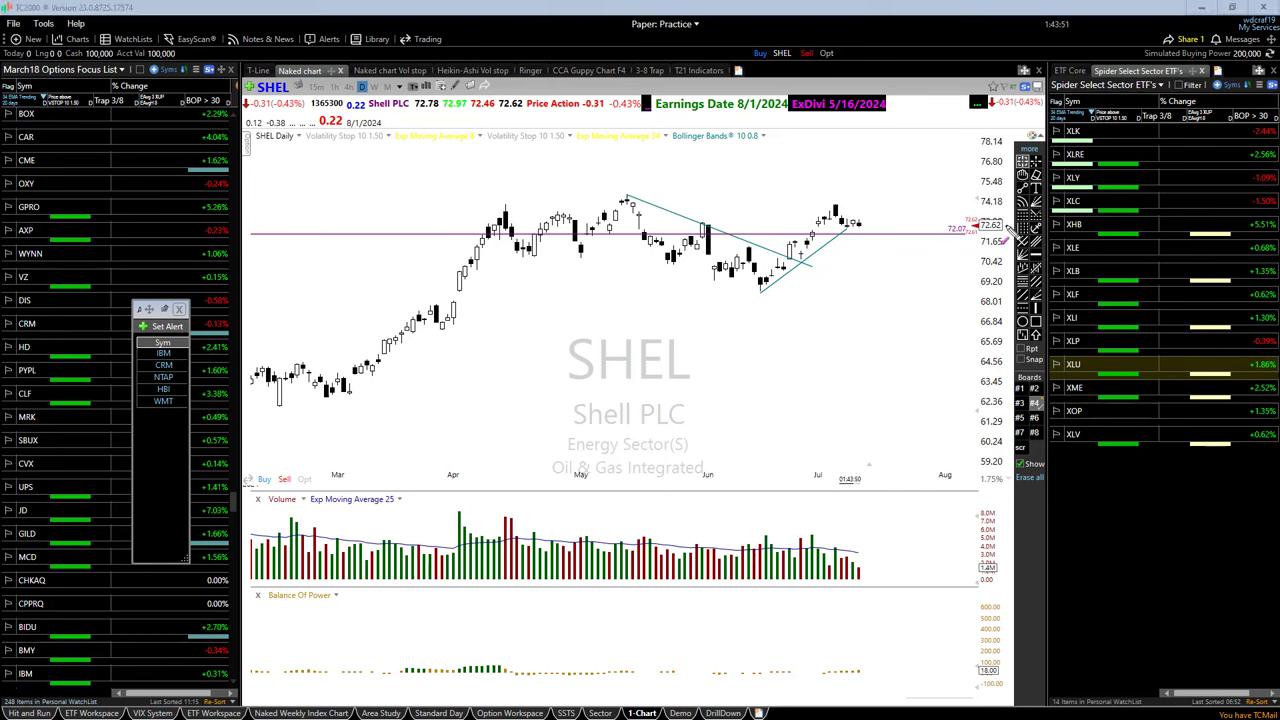
pyautogui.click(1023, 187)
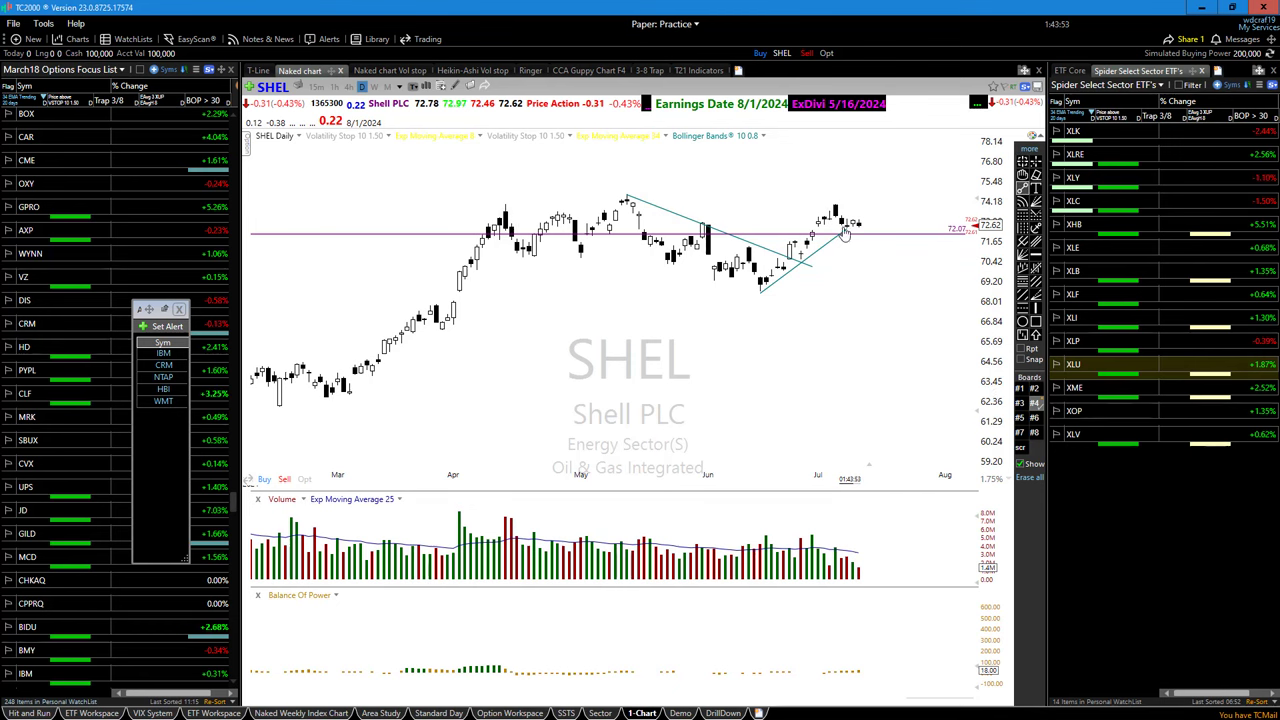
pyautogui.moveTo(838, 216); pyautogui.dragTo(921, 215)
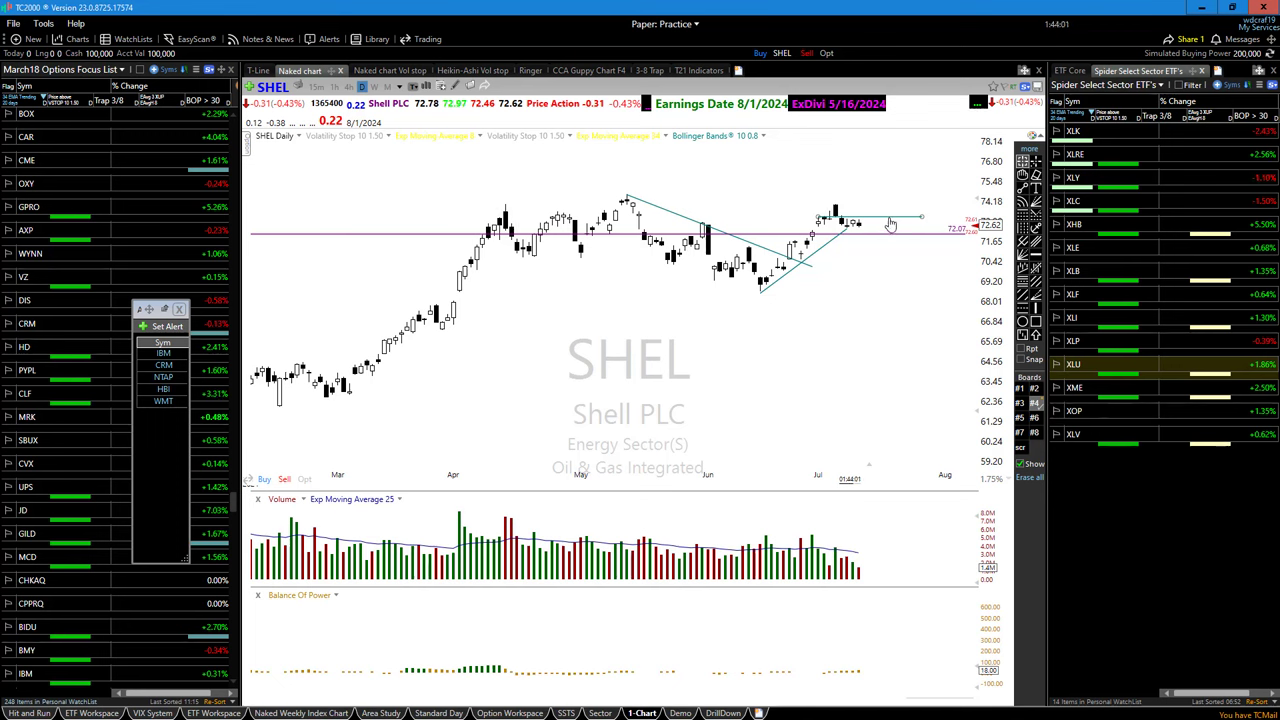
pyautogui.rightClick(893, 229)
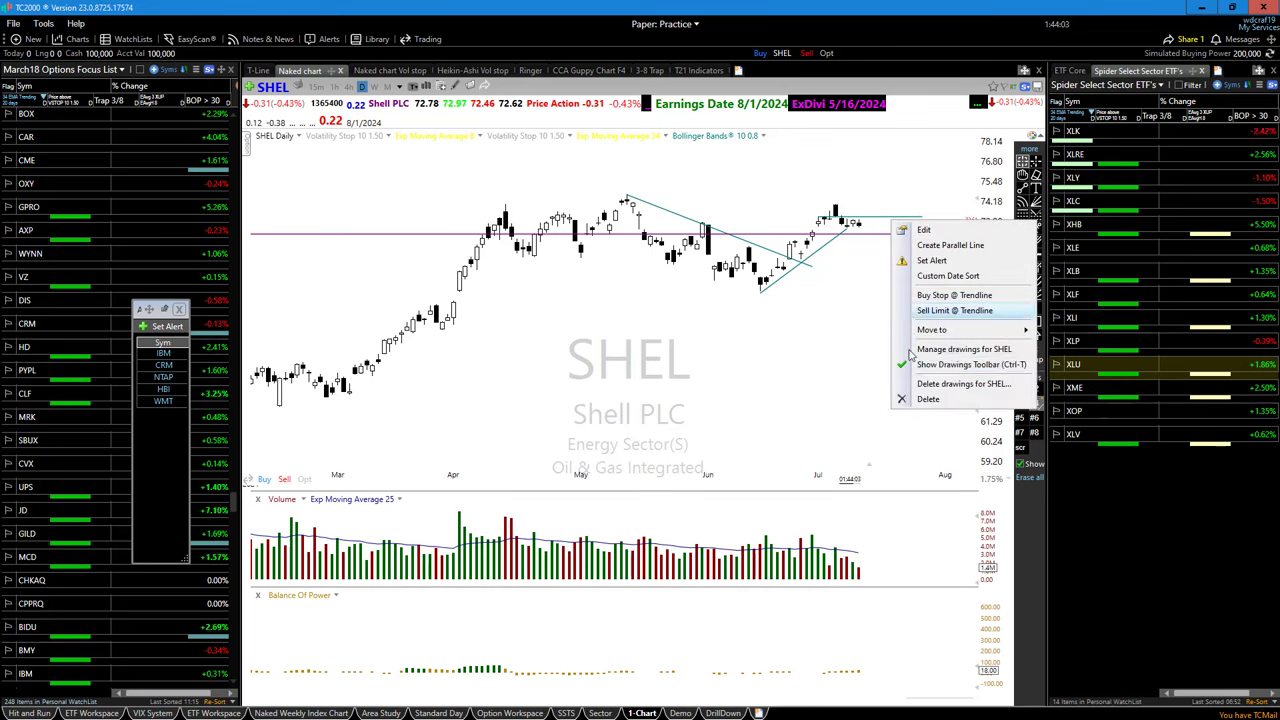
pyautogui.click(935, 399)
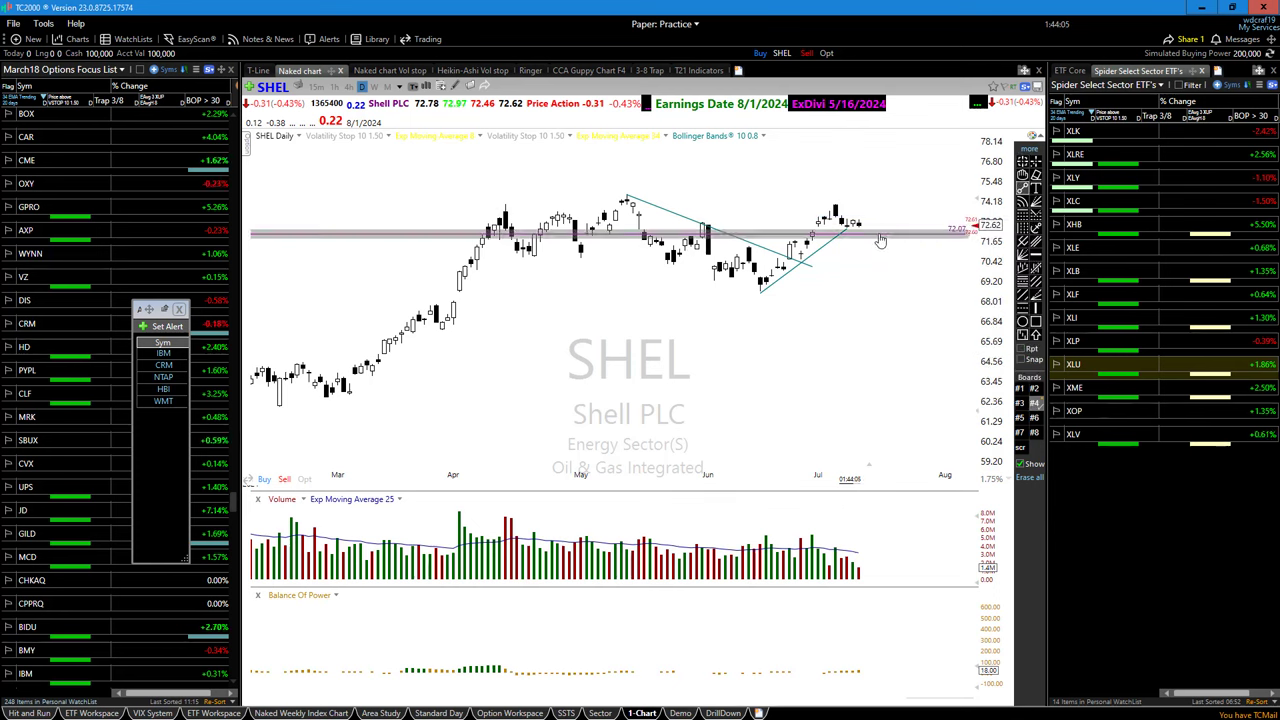
# - Draw a short horizontal trend line in the blank area below SHEL's June–July candles and recolor it magenta
pyautogui.moveTo(748, 380); pyautogui.dragTo(829, 356)
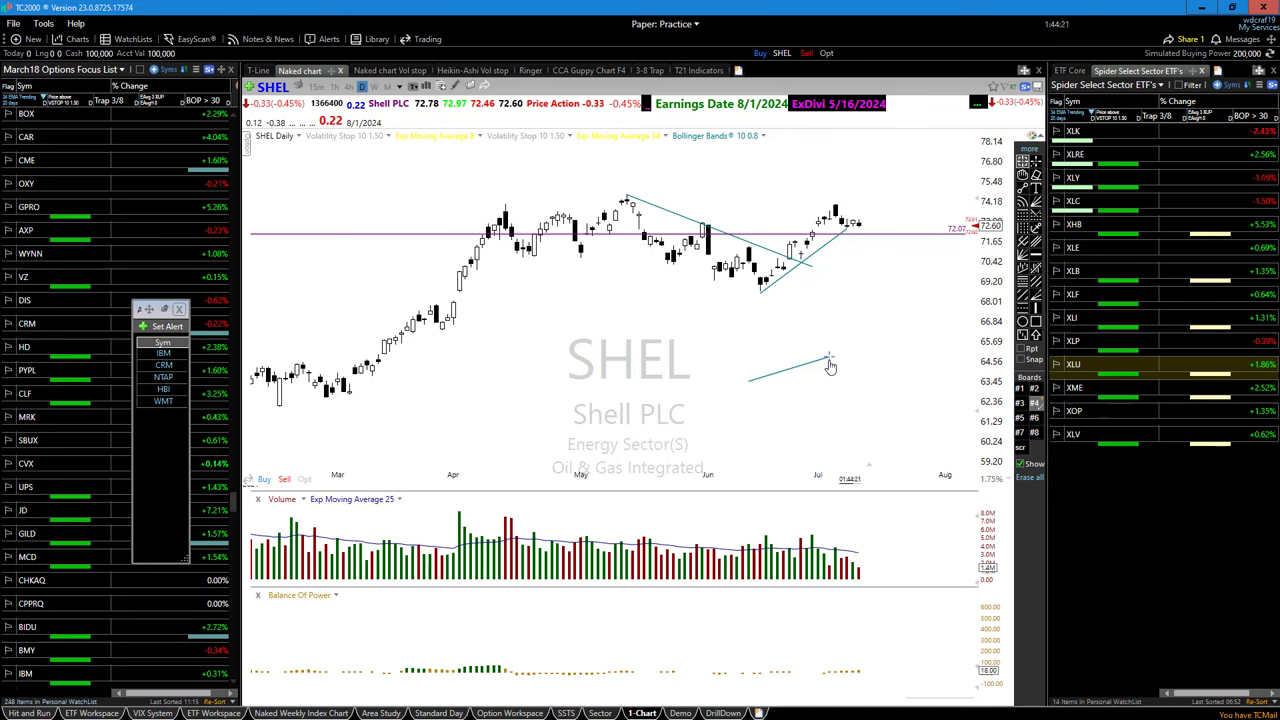
pyautogui.moveTo(830, 366); pyautogui.dragTo(825, 378)
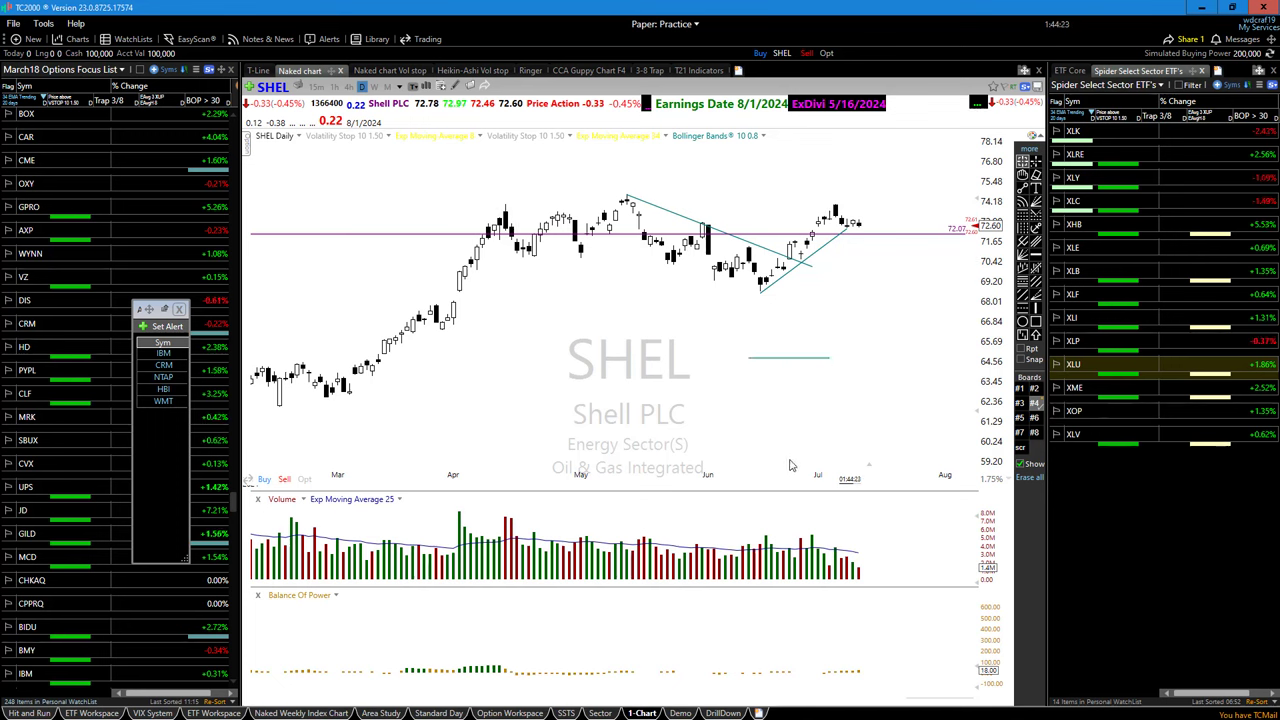
pyautogui.rightClick(793, 359)
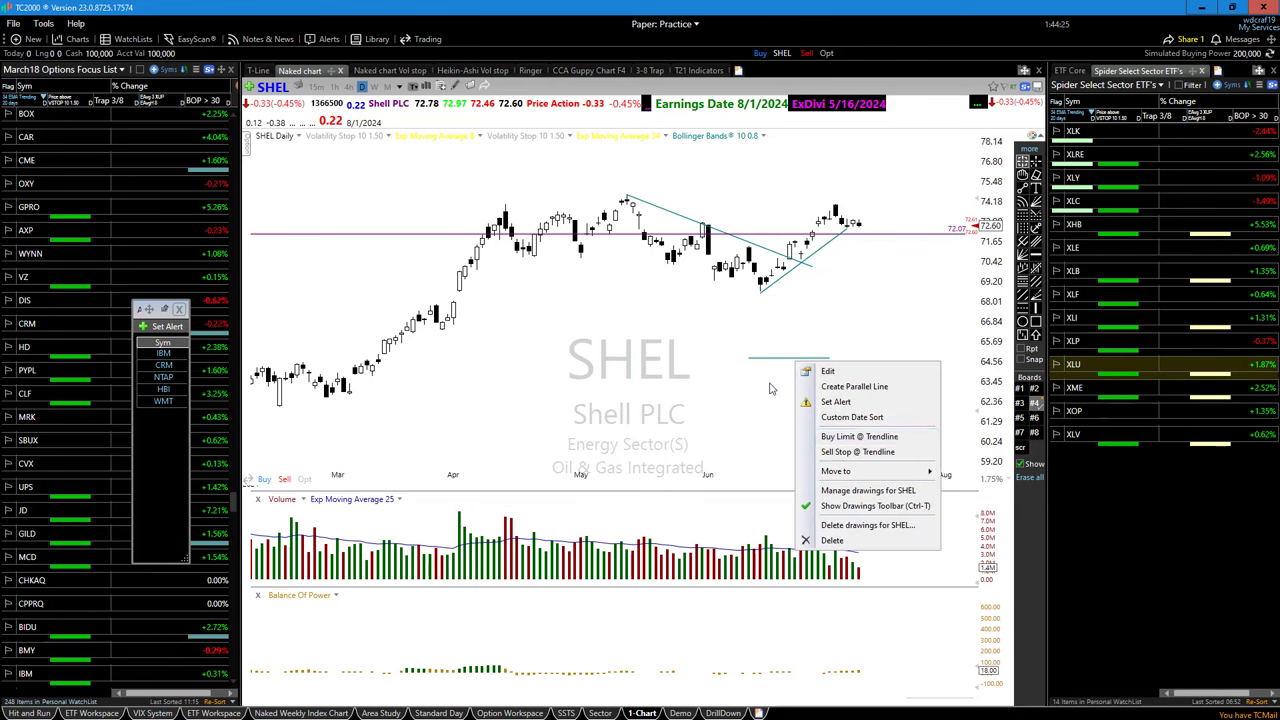
pyautogui.click(828, 371)
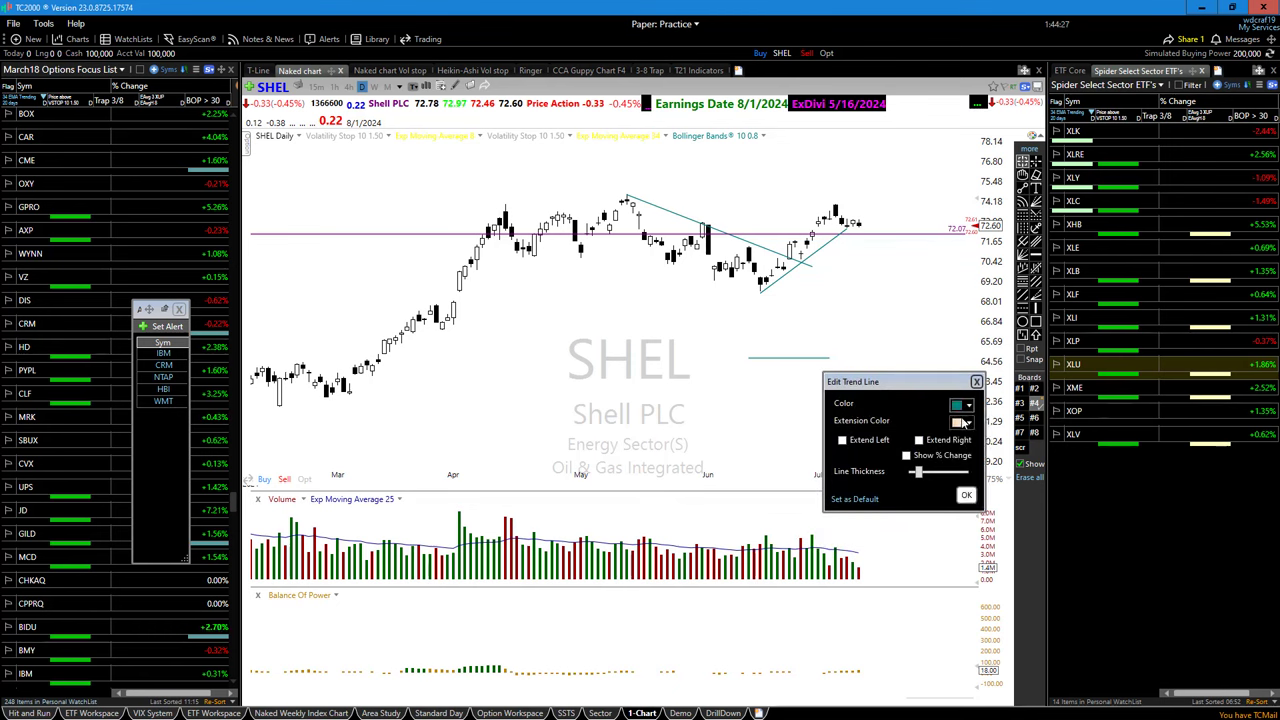
pyautogui.click(966, 405)
pyautogui.click(1084, 498)
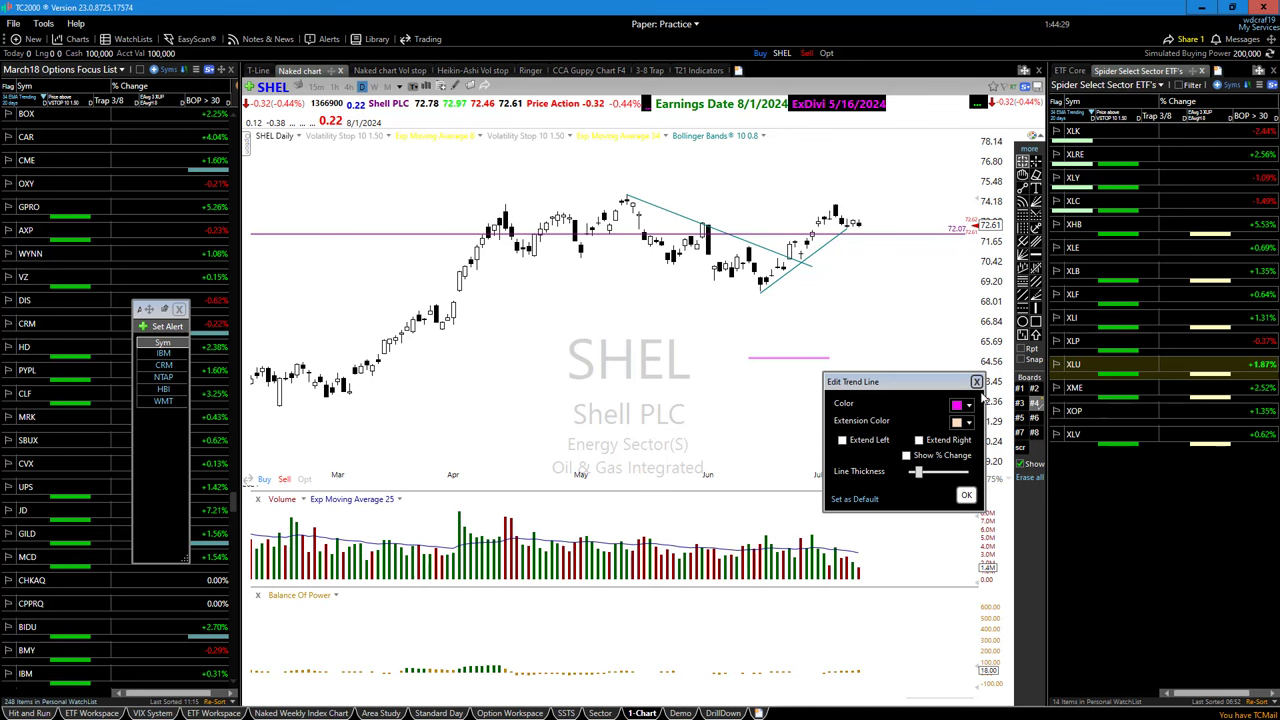
pyautogui.click(976, 381)
# - Move the magenta line to about 73 across SHEL's latest July candles and set an alert on it
pyautogui.moveTo(805, 358); pyautogui.dragTo(862, 225)
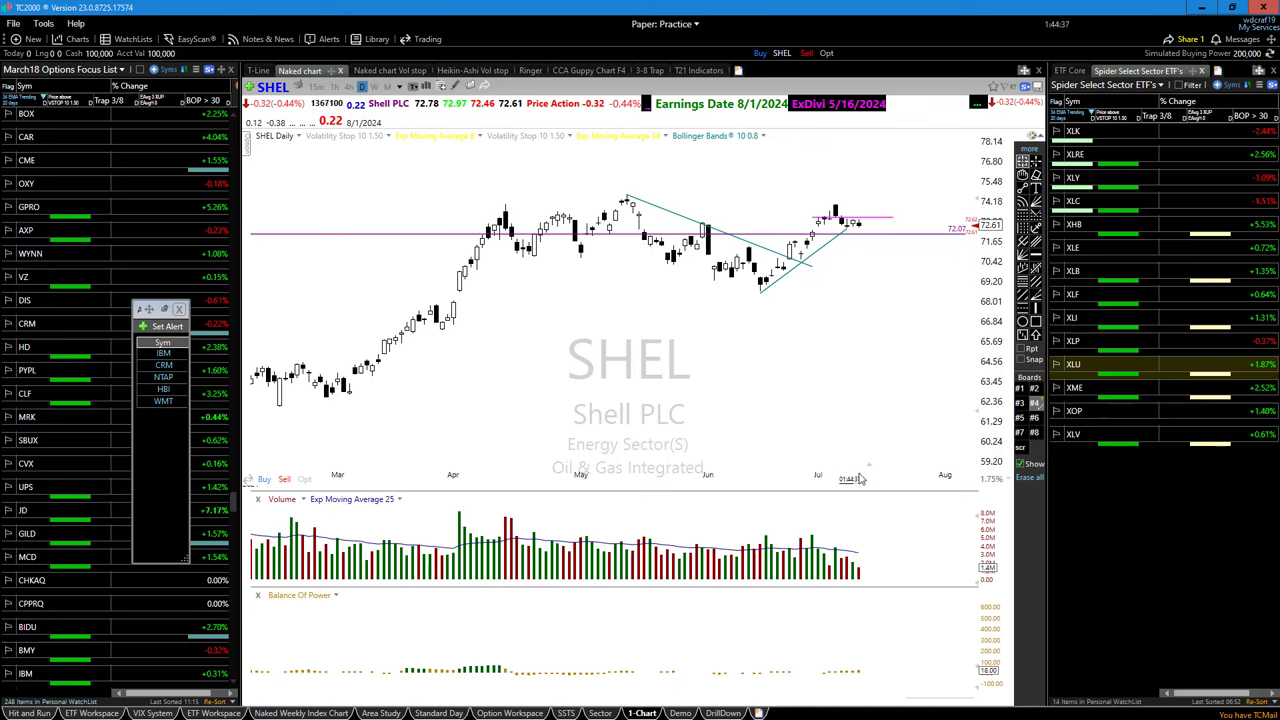
pyautogui.rightClick(832, 222)
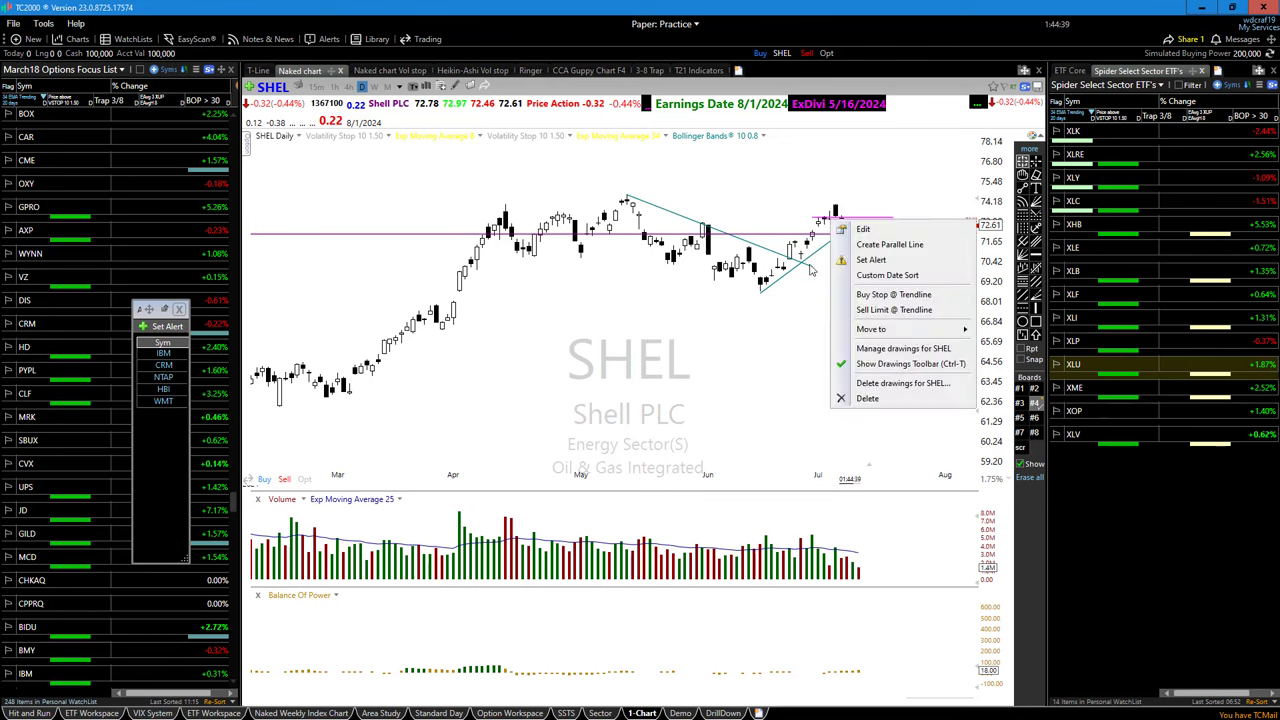
pyautogui.click(880, 266)
pyautogui.click(1018, 514)
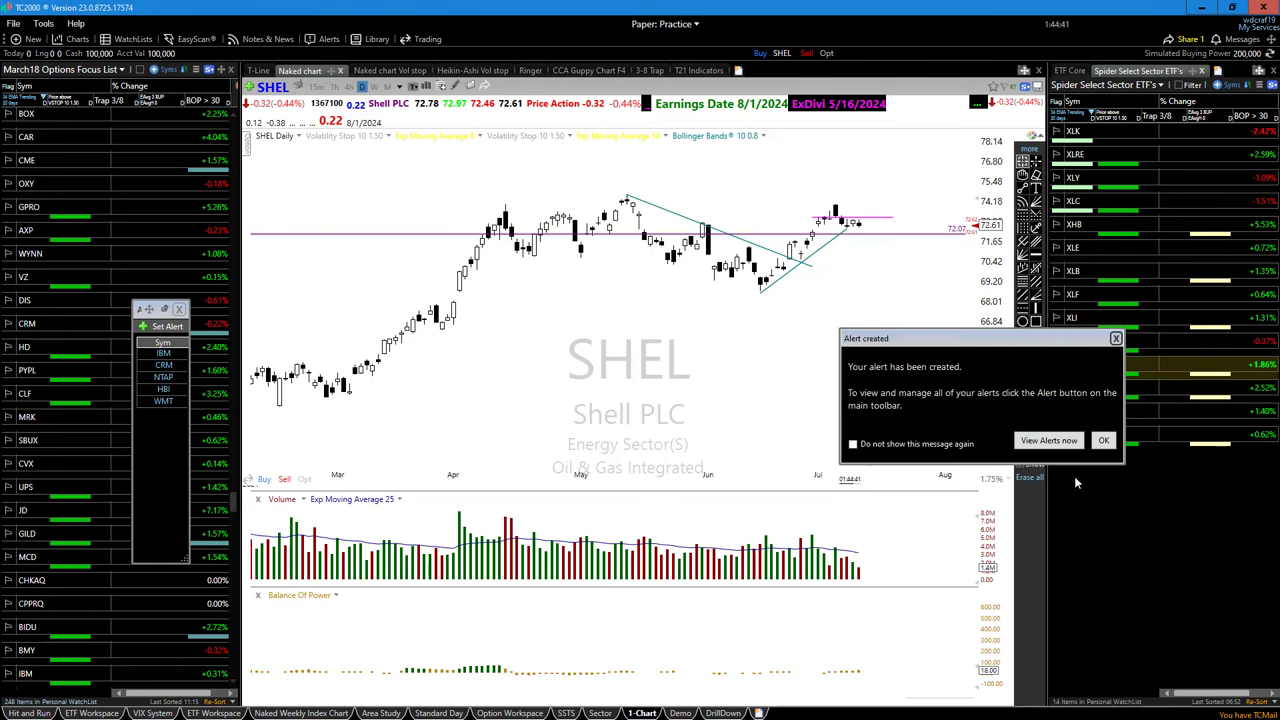
pyautogui.click(1100, 440)
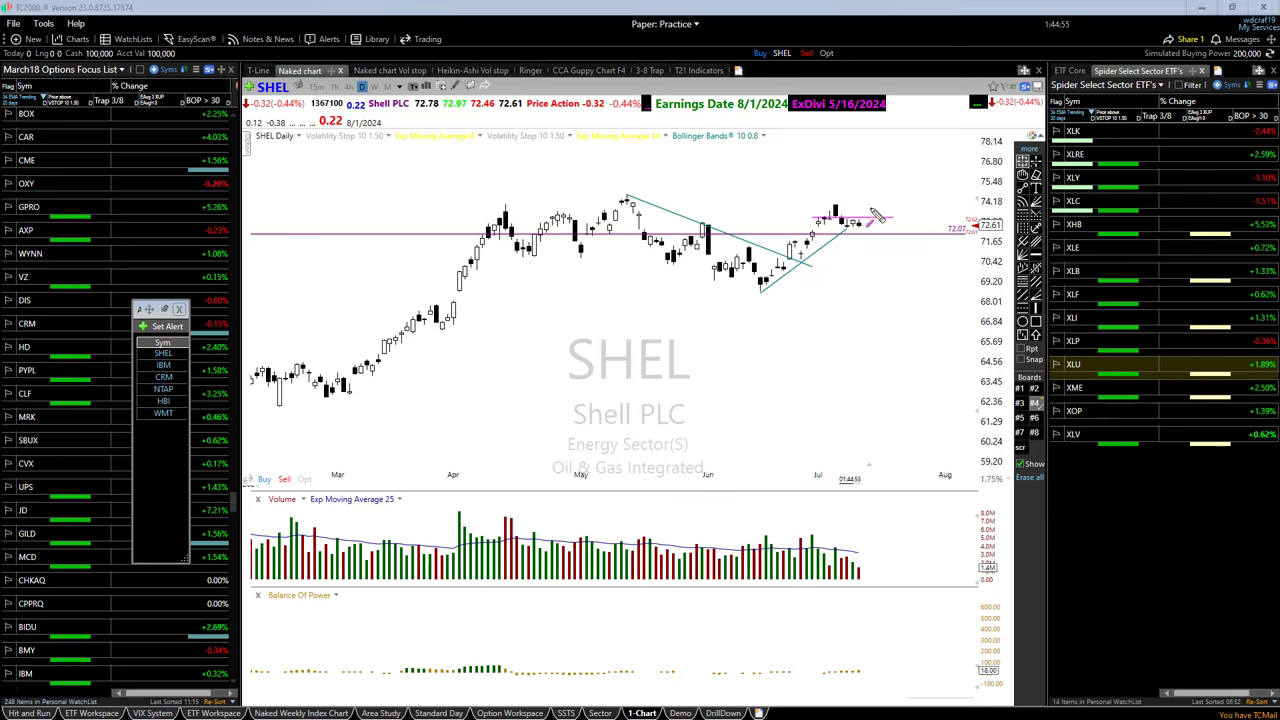
pyautogui.click(875, 216)
pyautogui.click(862, 234)
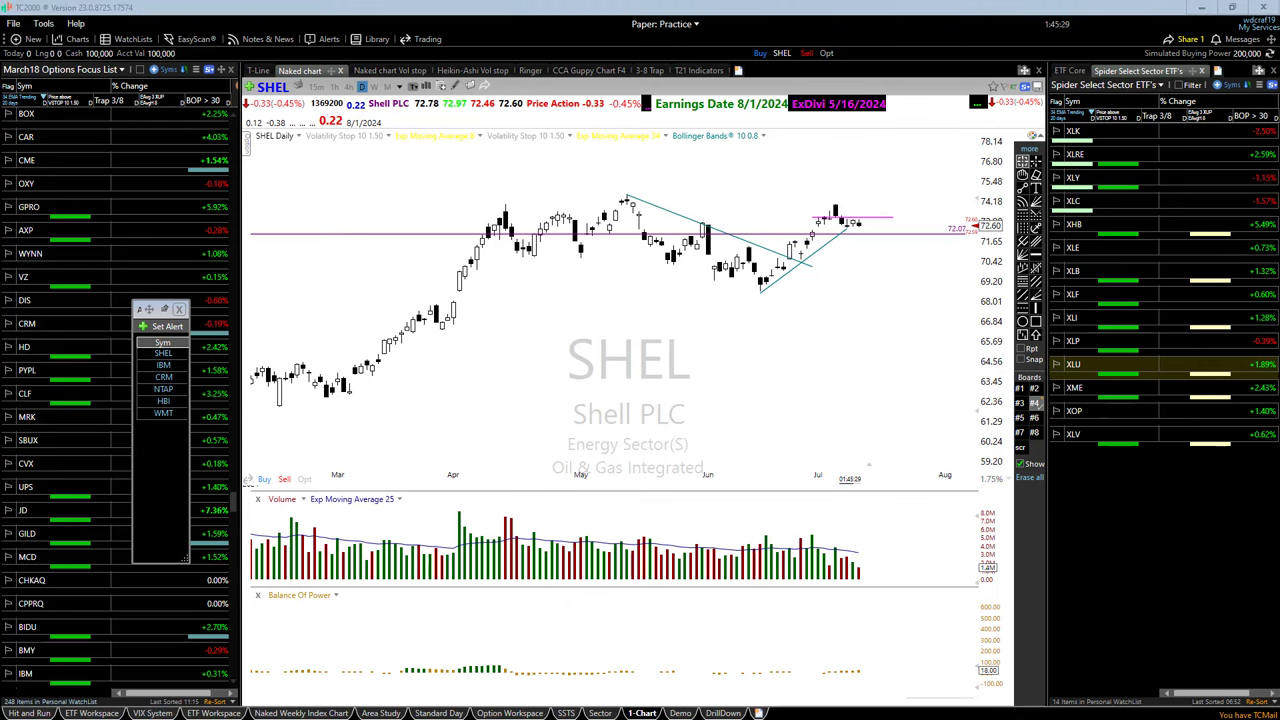
# - Switch to the /YMU4 futures chart, mark its falling resistance, flat support and rising trend line with temporary arrows, and minimize that window
pyautogui.hotkey('alt', 'Tab')
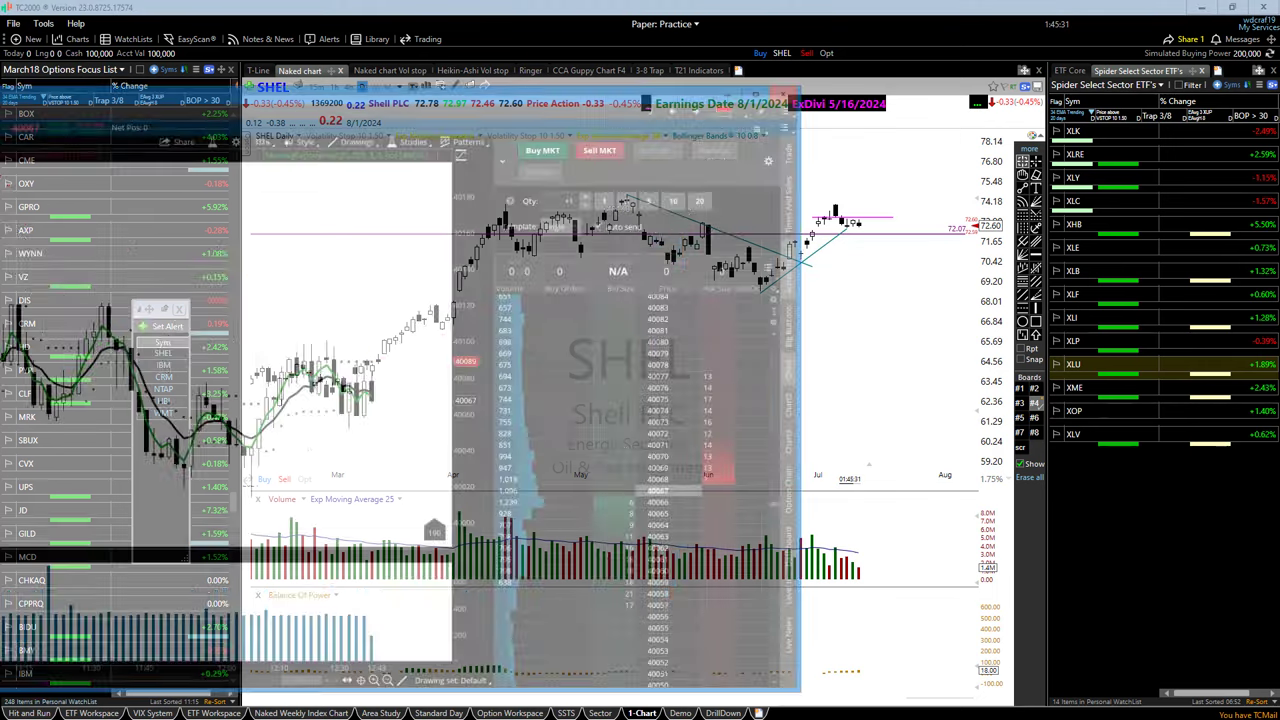
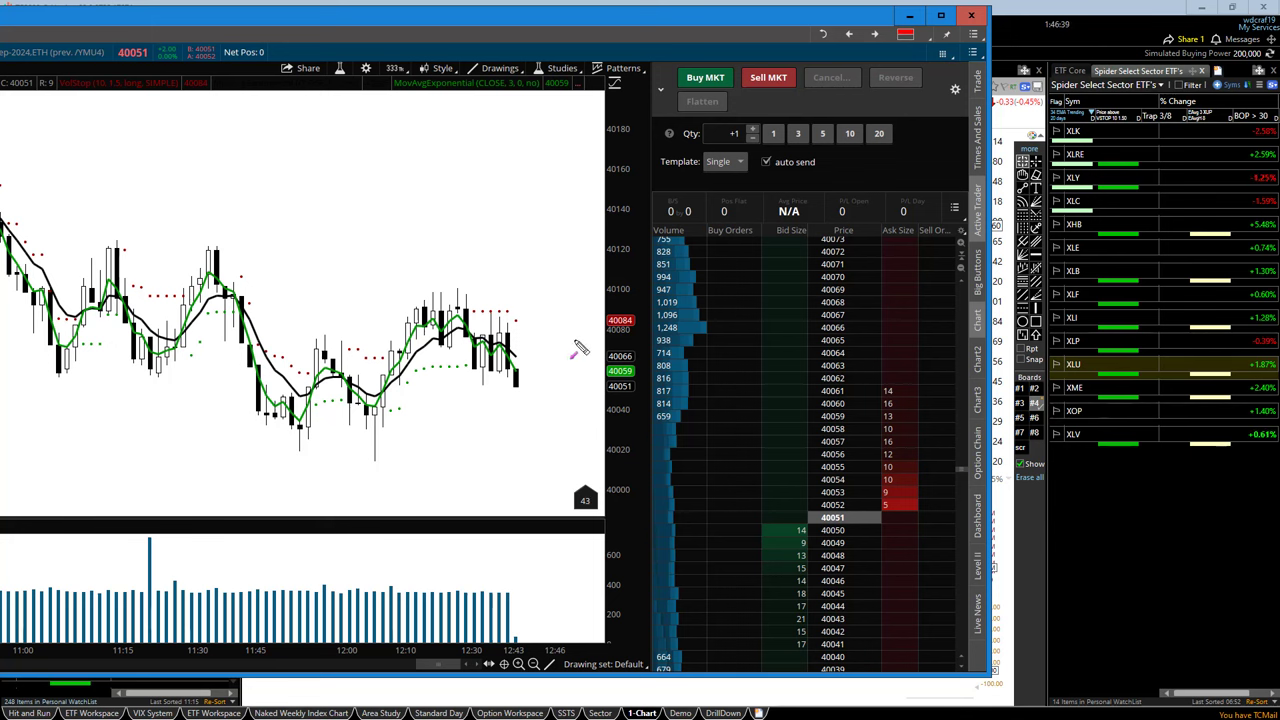
pyautogui.moveTo(457, 291); pyautogui.dragTo(561, 352)
pyautogui.moveTo(467, 372); pyautogui.dragTo(545, 372)
pyautogui.moveTo(300, 437); pyautogui.dragTo(553, 344)
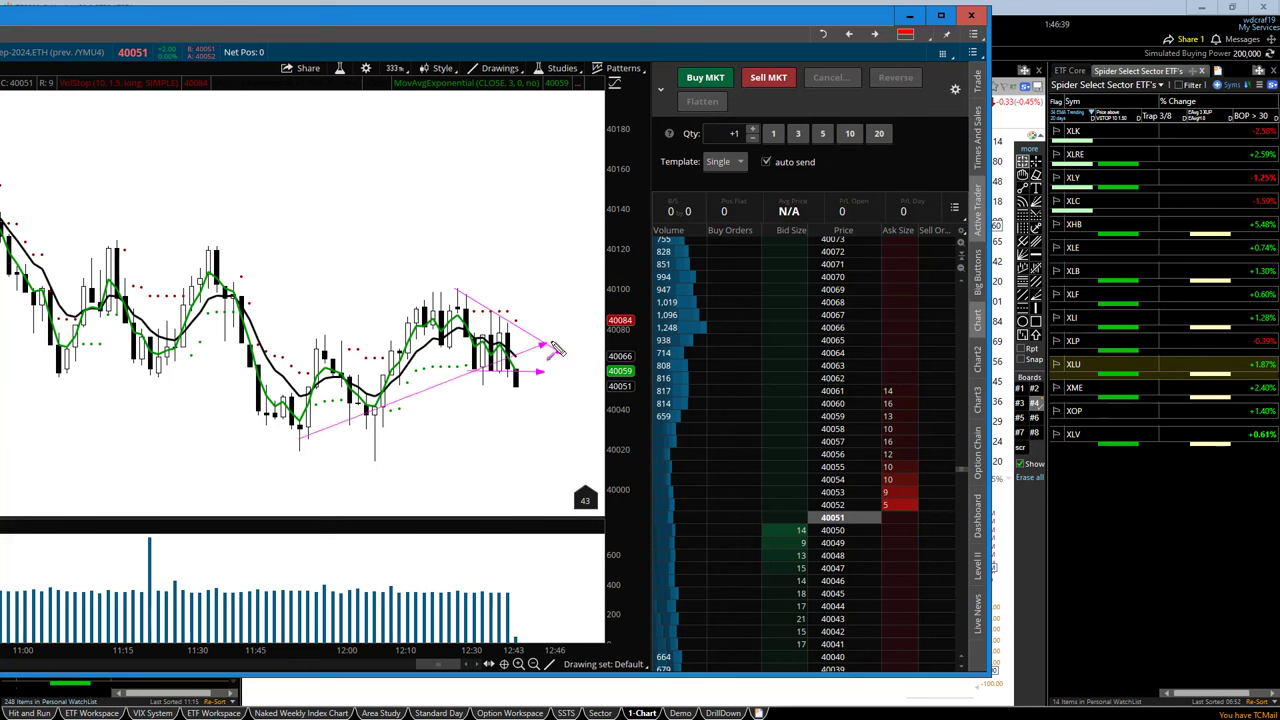
pyautogui.moveTo(412, 339); pyautogui.dragTo(550, 342)
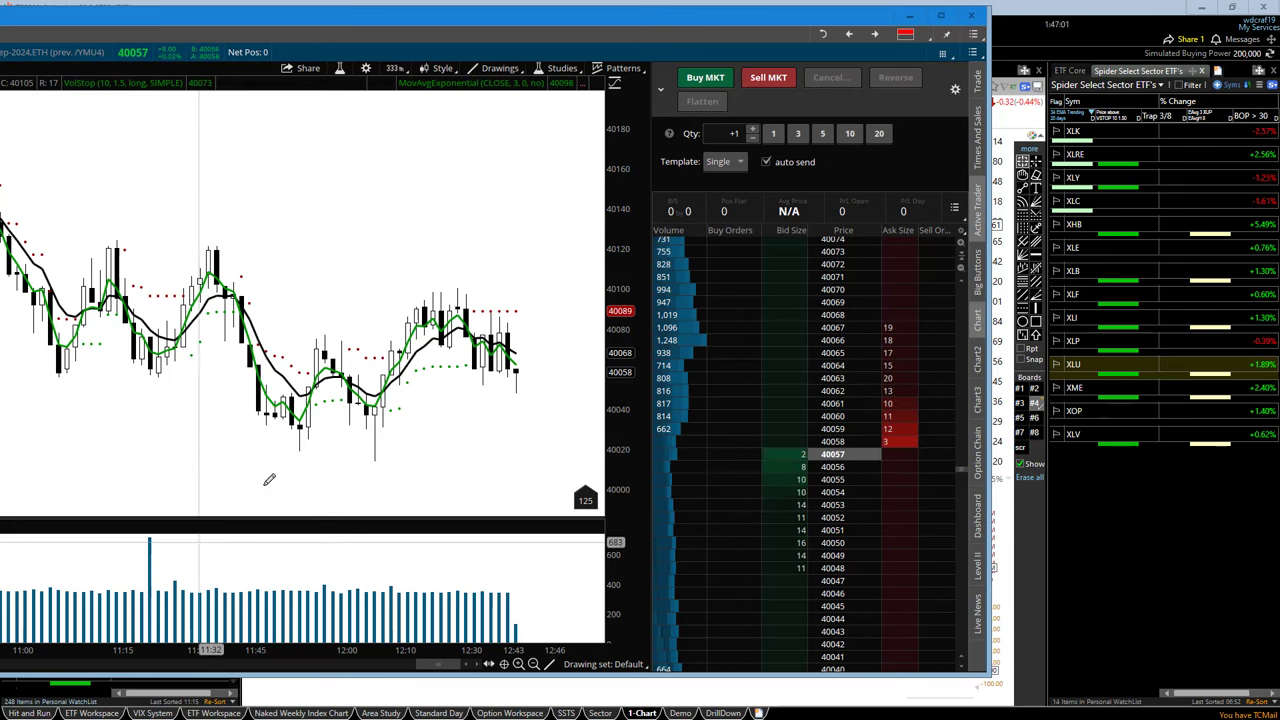
pyautogui.click(909, 15)
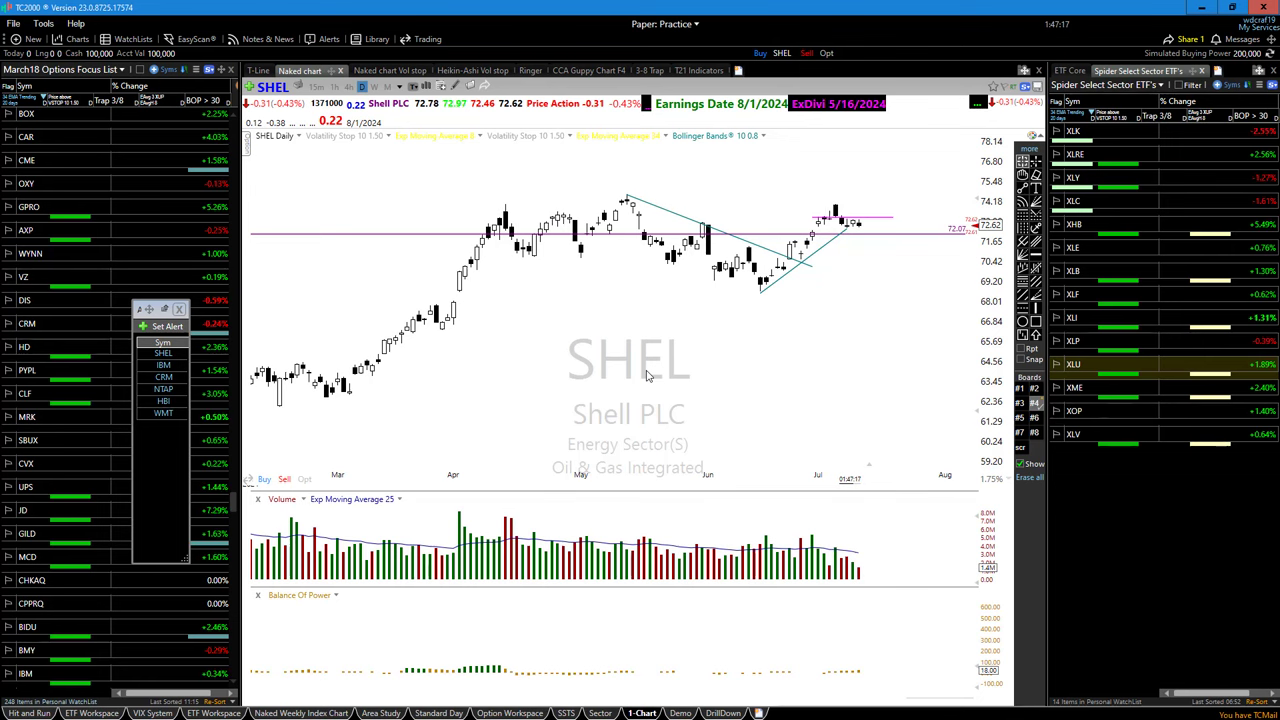
# - Review SHEL's earlier history, marking the February–March range and the rise out of it with temporary arrows
pyautogui.scroll(-2, 506, 314)
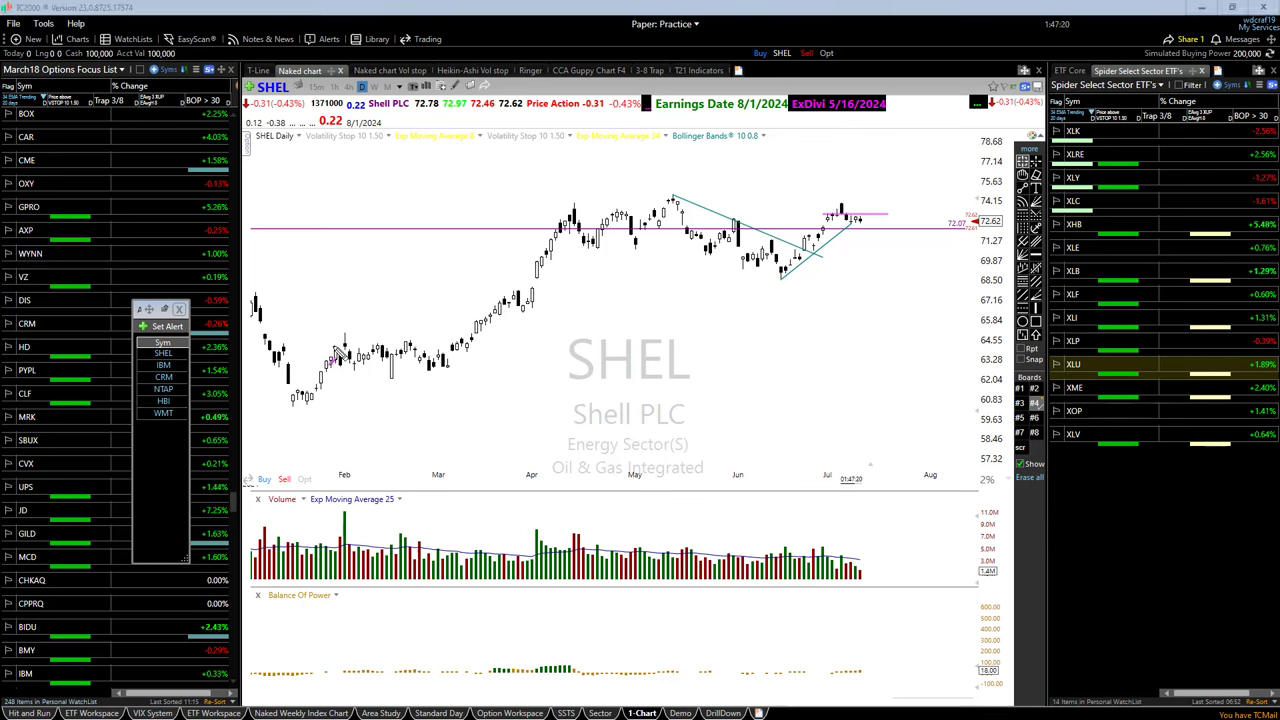
pyautogui.moveTo(338, 352); pyautogui.dragTo(528, 354)
pyautogui.moveTo(472, 396)
pyautogui.mouseDown()
pyautogui.moveTo(469, 351)
pyautogui.moveTo(565, 290)
pyautogui.mouseUp()
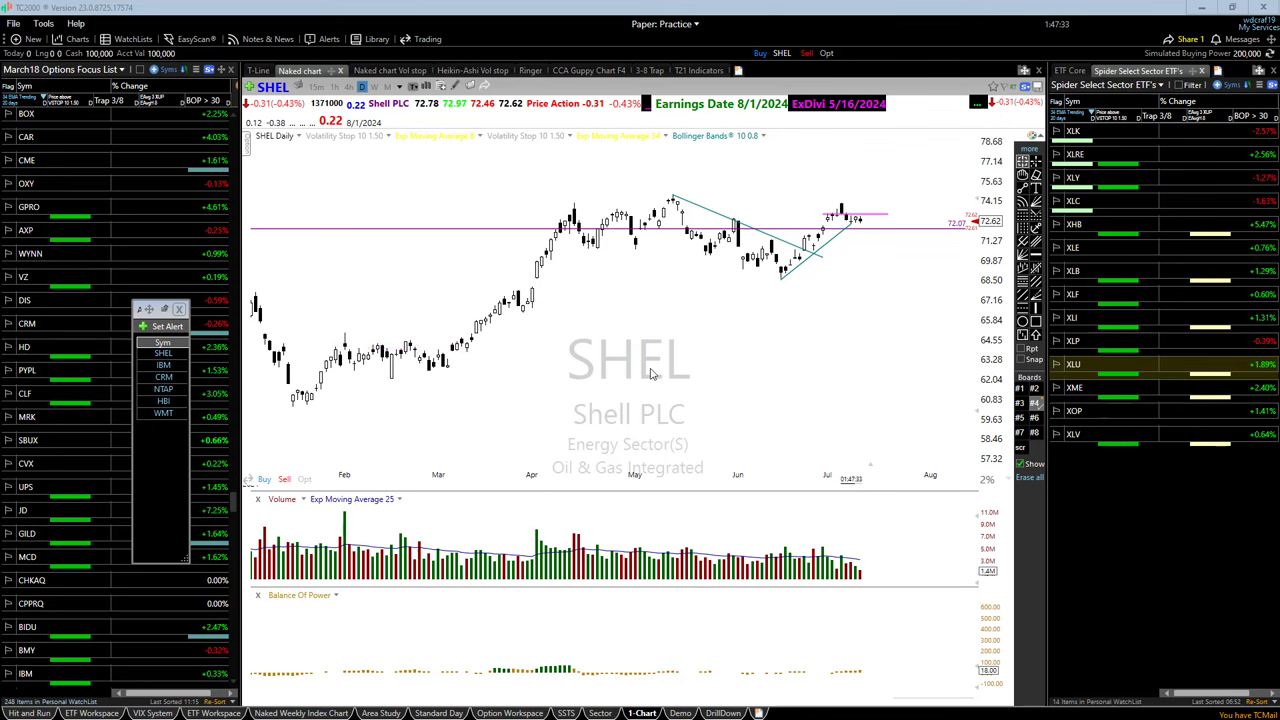
pyautogui.scroll(-1, 650, 375)
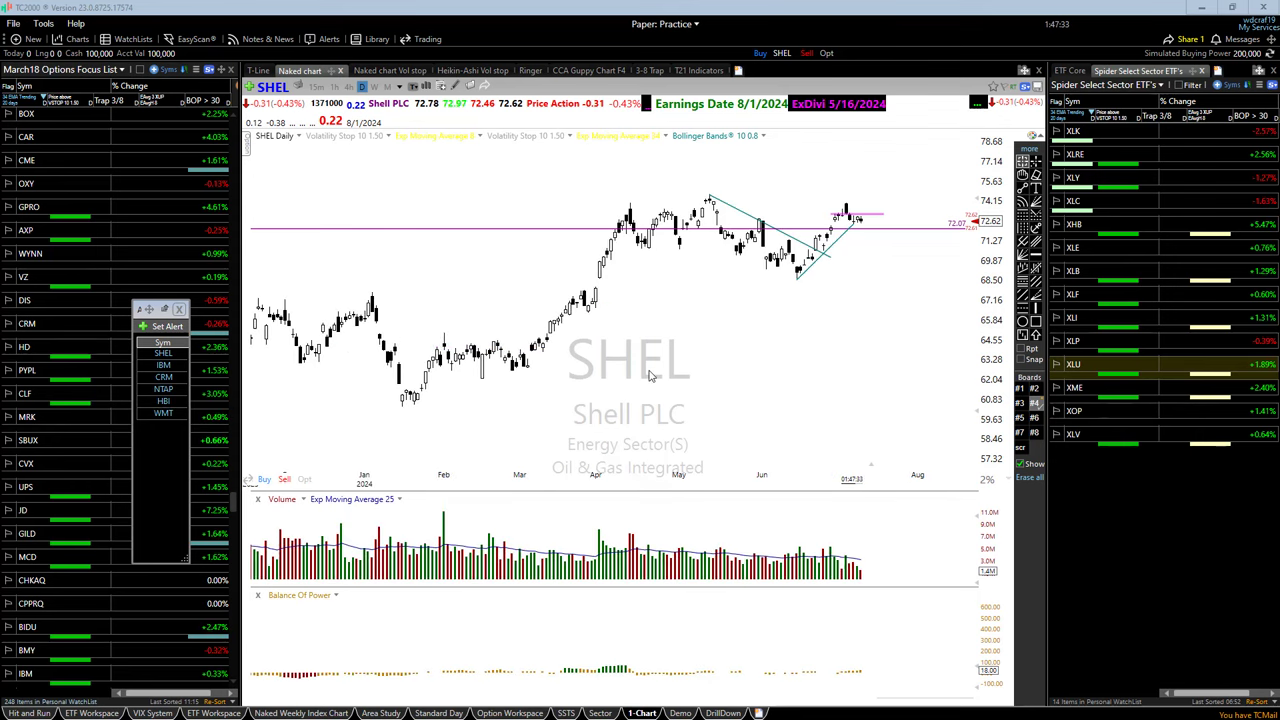
# - Examine SHEL's falling trend line from the May high and its June low against the longer daily history
pyautogui.scroll(2, 650, 375)
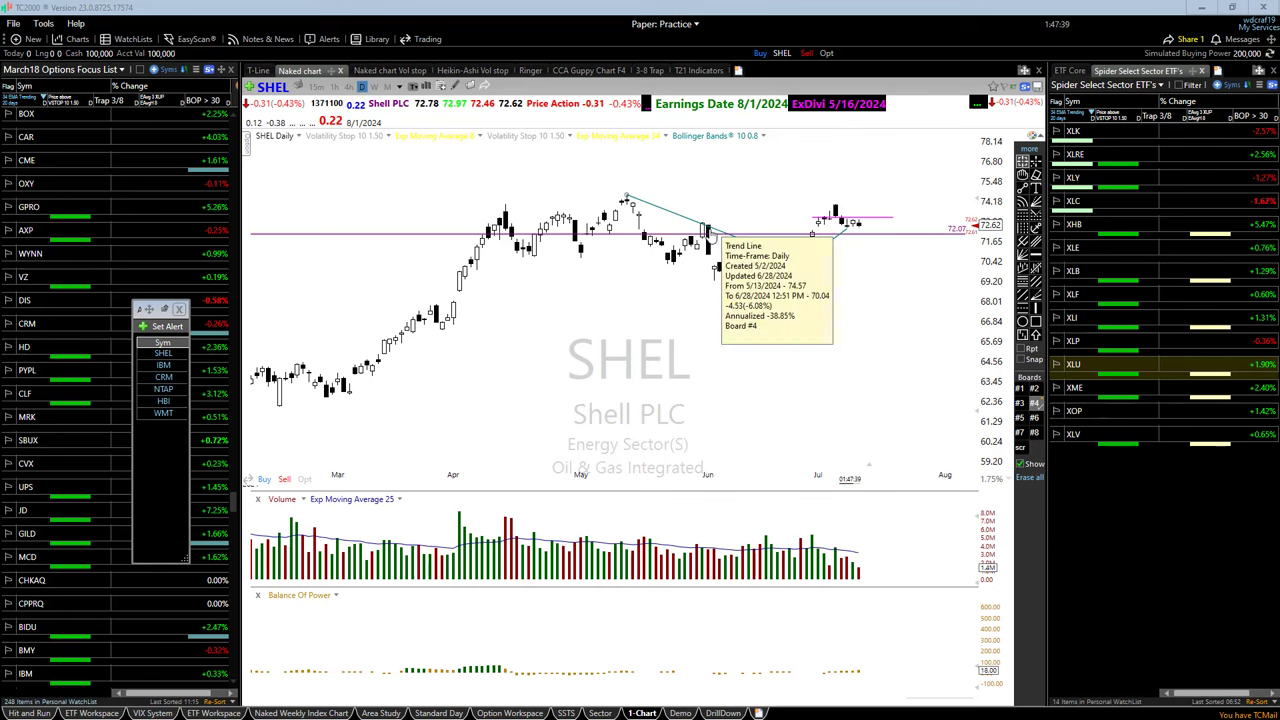
pyautogui.click(716, 234)
pyautogui.click(535, 303)
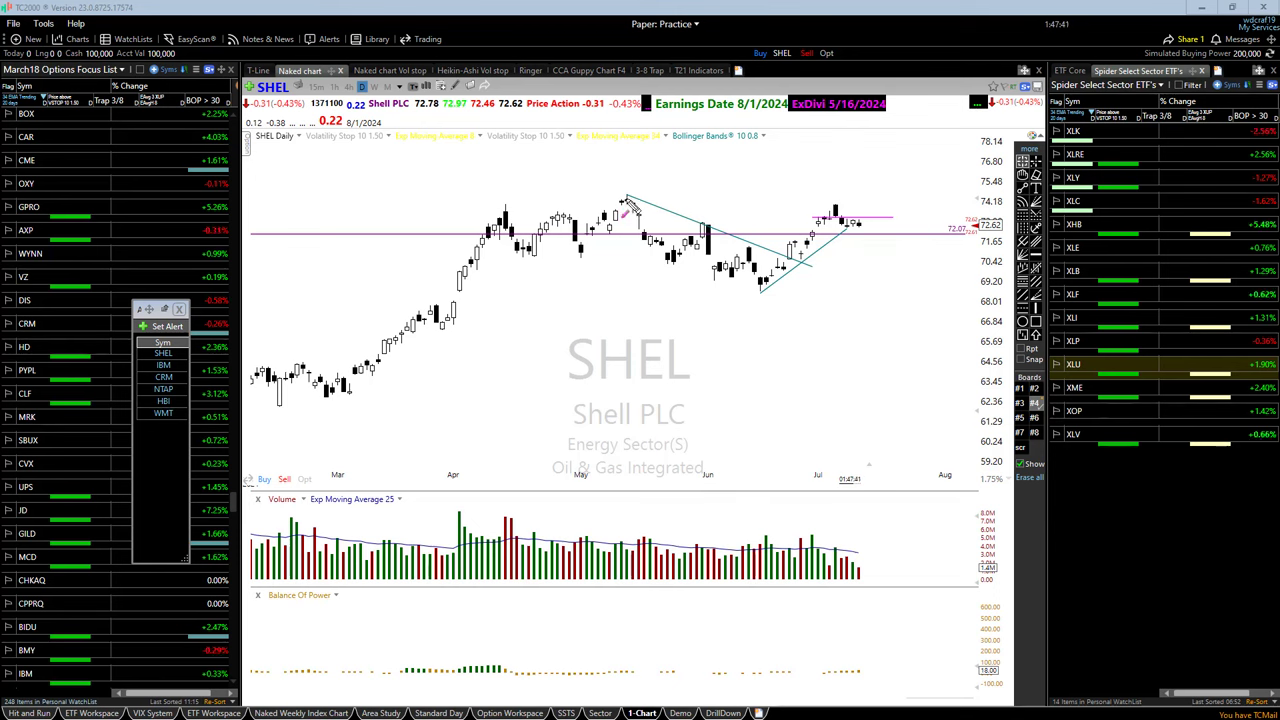
pyautogui.click(761, 280)
pyautogui.scroll(-3, 460, 400)
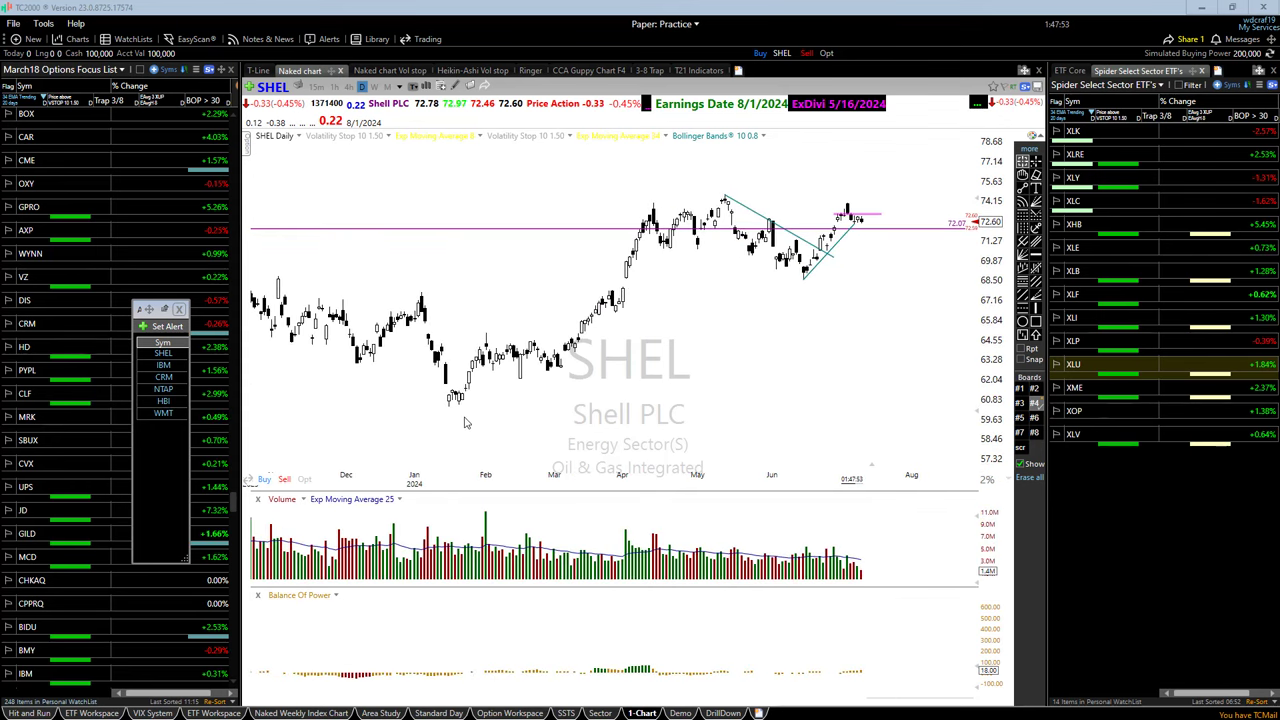
pyautogui.scroll(3, 544, 400)
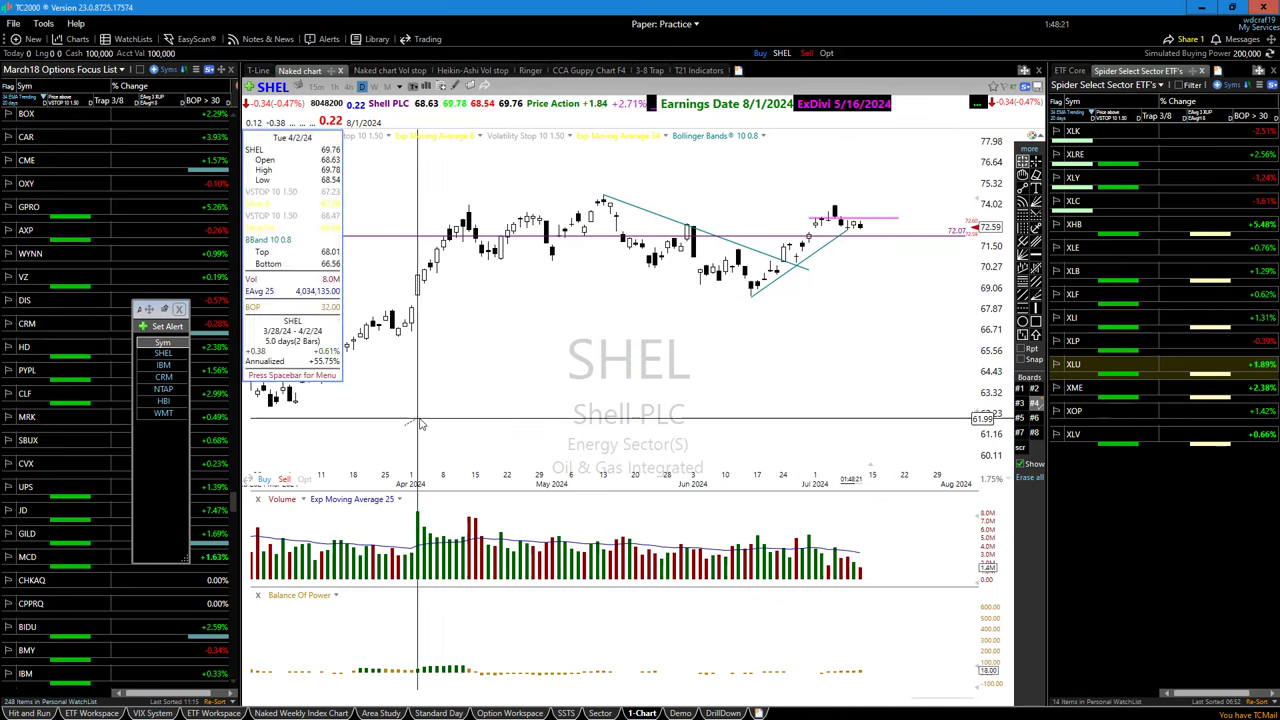
# - Switch the chart symbol to CRM and mark the June highs around the 244.71 level with a temporary stroke
pyautogui.write('CRM')
pyautogui.press('Return')
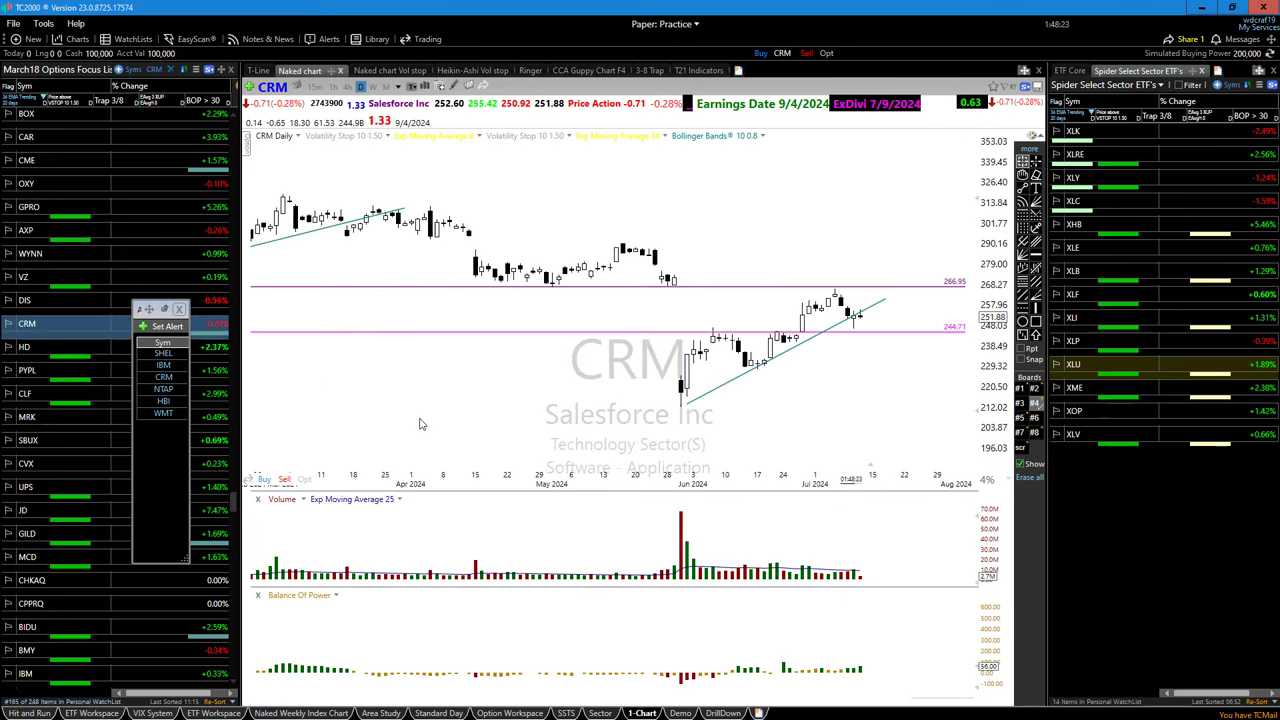
pyautogui.scroll(2, 731, 339)
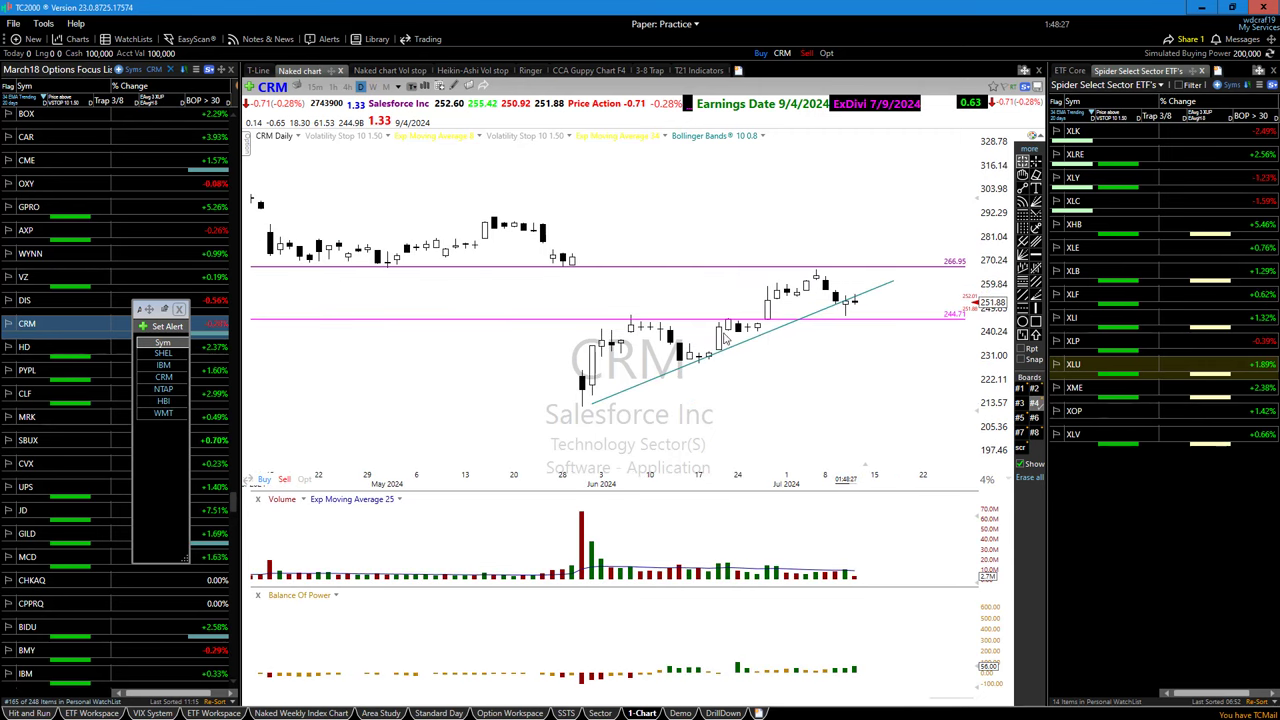
pyautogui.moveTo(765, 338)
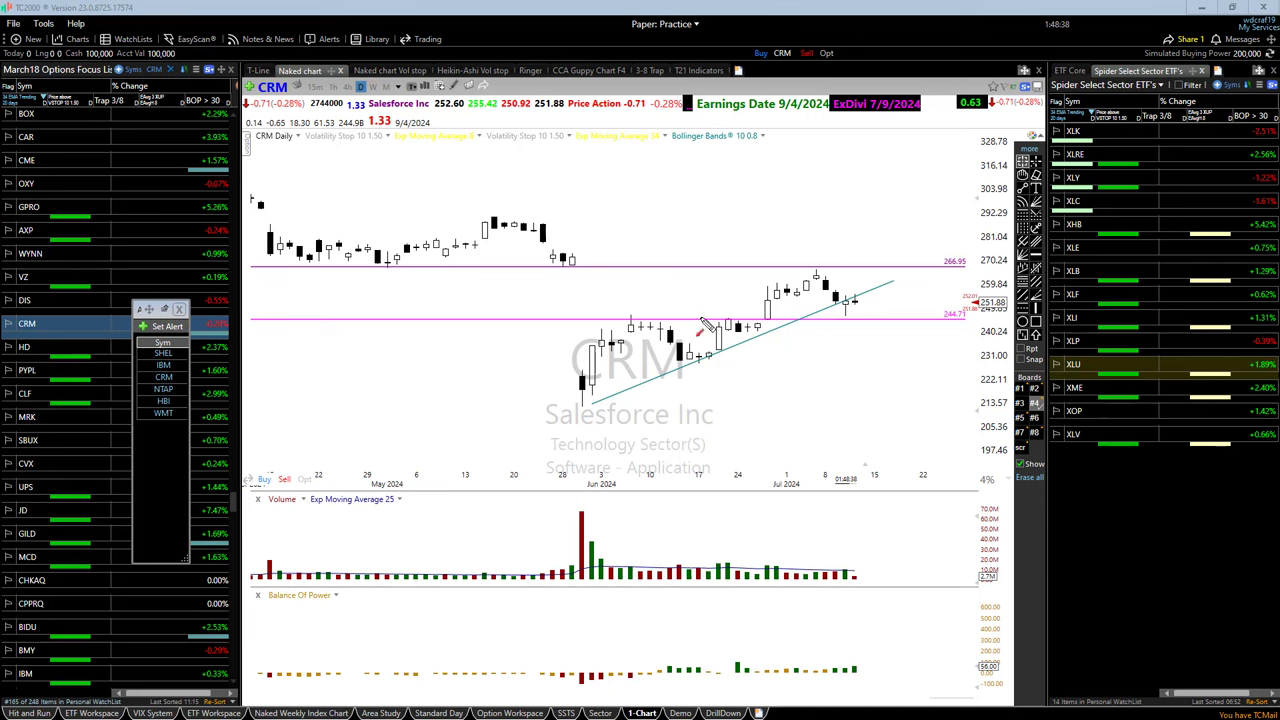
pyautogui.moveTo(633, 323)
pyautogui.mouseDown()
pyautogui.moveTo(810, 322)
pyautogui.moveTo(762, 337)
pyautogui.moveTo(797, 336)
pyautogui.mouseUp()
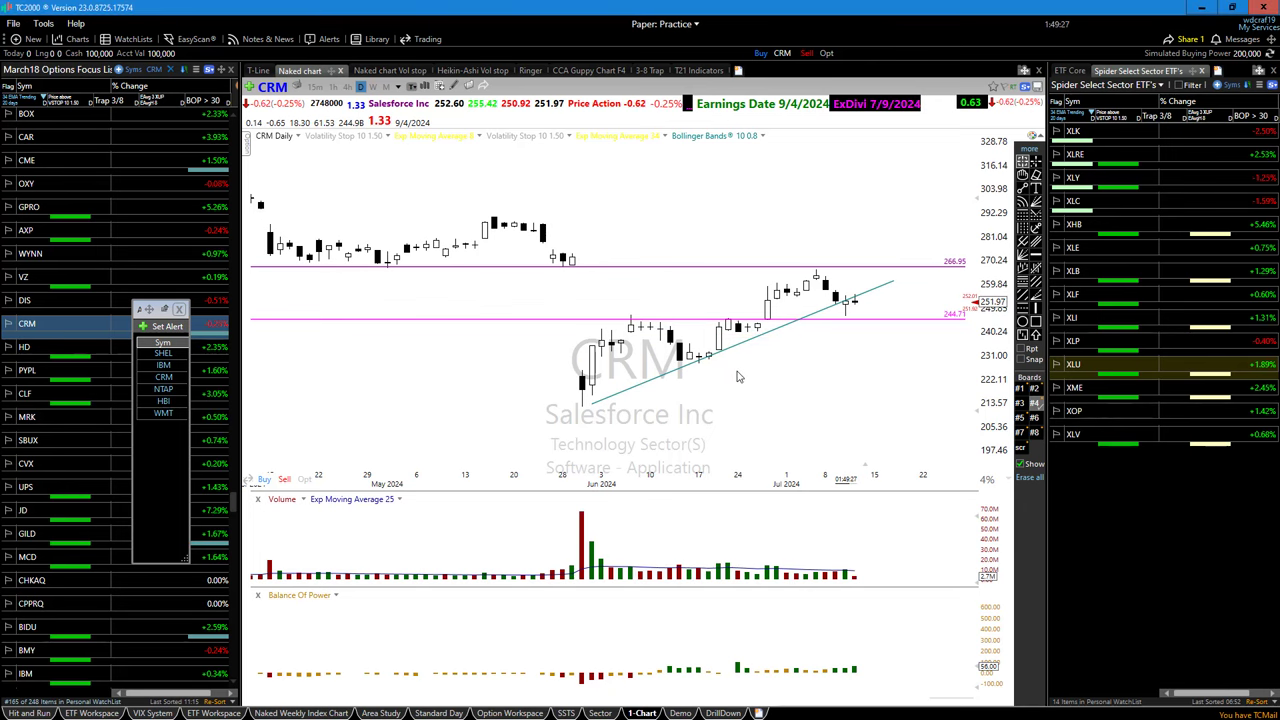
# - Switch the chart symbol to TSLA and review its June base and July rise against the 177.44, 206.41 and 245.23 levels
pyautogui.write('TSLA')
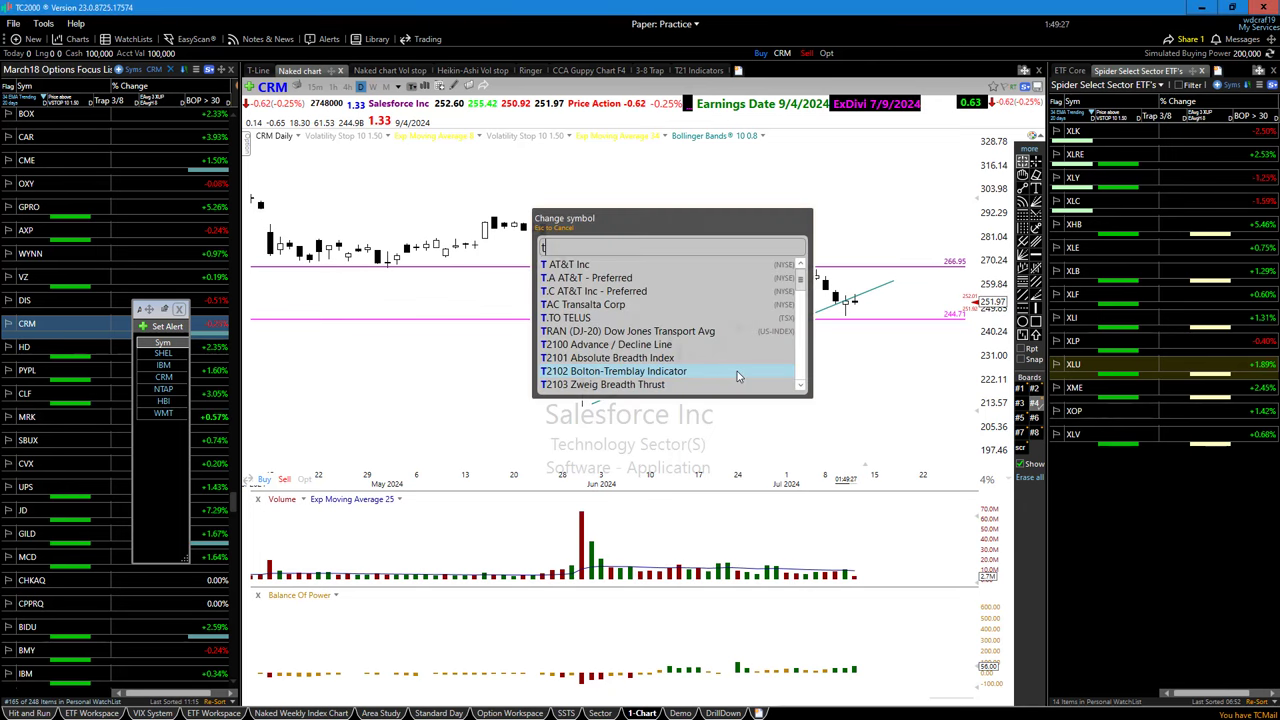
pyautogui.press('Return')
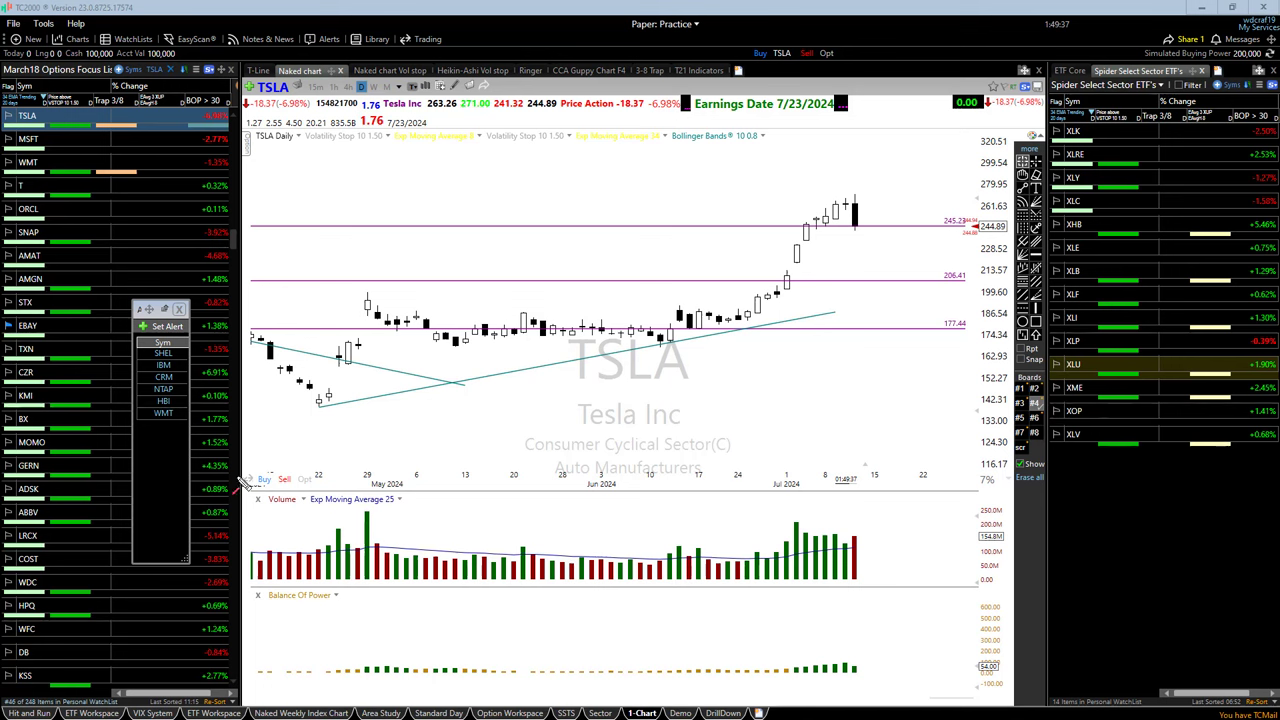
pyautogui.moveTo(705, 384); pyautogui.dragTo(700, 336)
pyautogui.moveTo(672, 307); pyautogui.dragTo(814, 314)
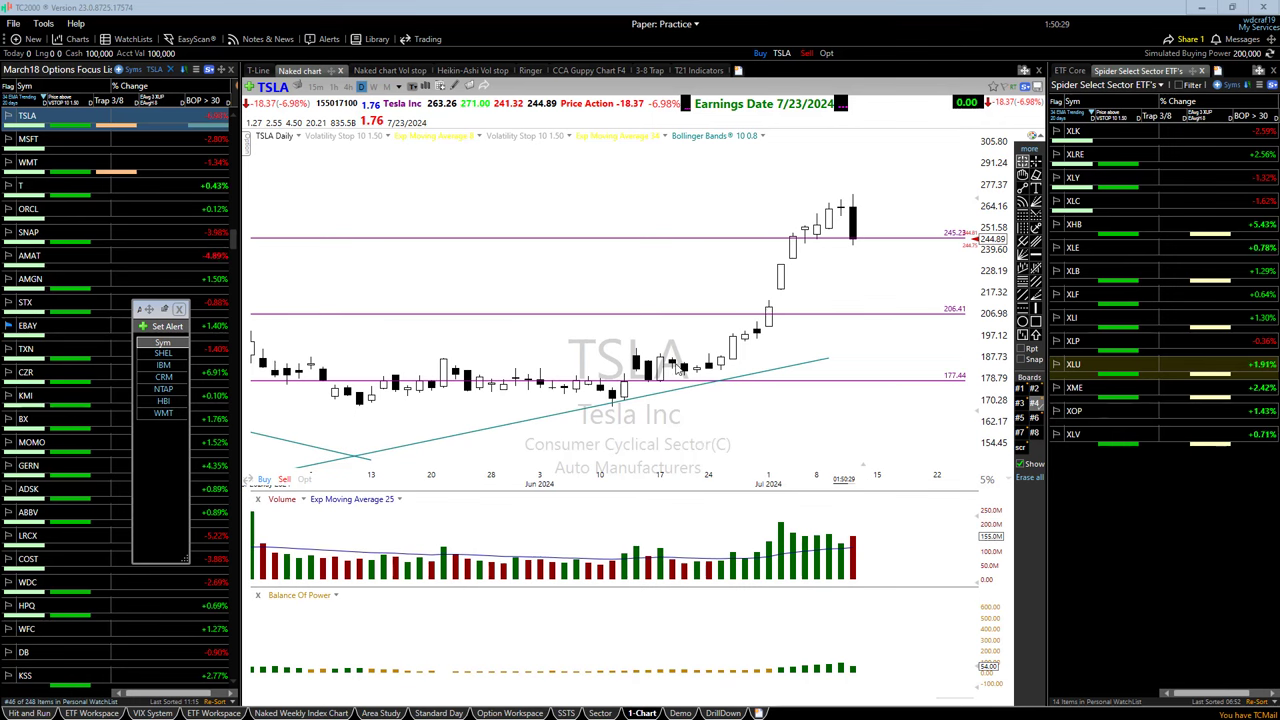
pyautogui.scroll(-1, 703, 443)
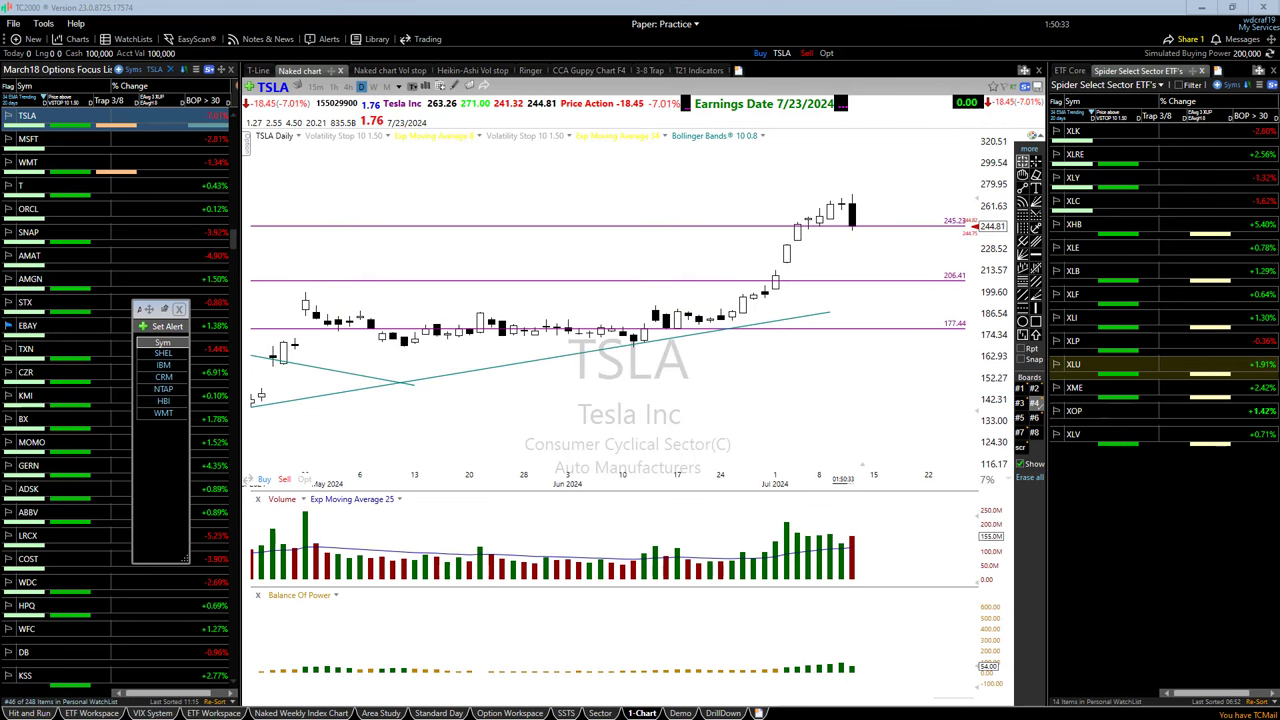
# - Mark TSLA's mid-to-late June consolidation and its hold above the rising trend line with temporary arrows
pyautogui.moveTo(650, 308)
pyautogui.mouseDown()
pyautogui.moveTo(688, 316)
pyautogui.moveTo(652, 313)
pyautogui.moveTo(662, 342)
pyautogui.moveTo(690, 338)
pyautogui.moveTo(690, 318)
pyautogui.moveTo(767, 320)
pyautogui.mouseUp()
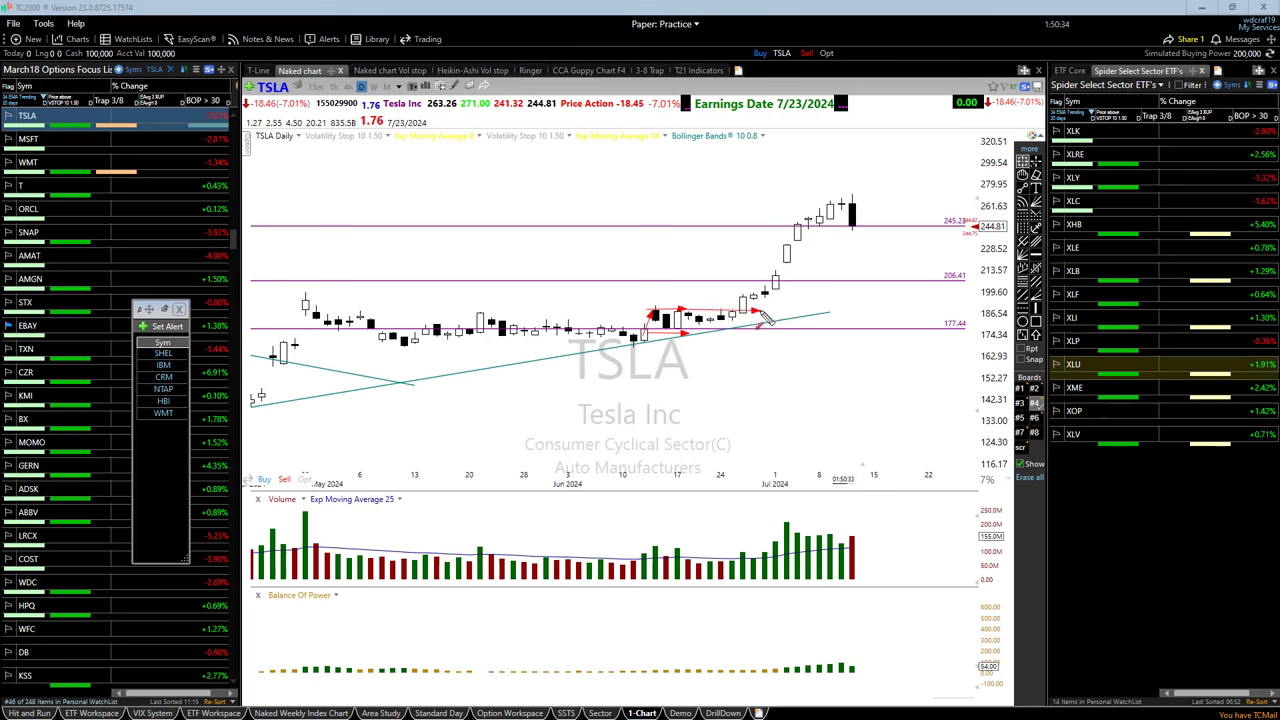
pyautogui.moveTo(686, 323); pyautogui.dragTo(758, 331)
pyautogui.moveTo(785, 371); pyautogui.dragTo(748, 325)
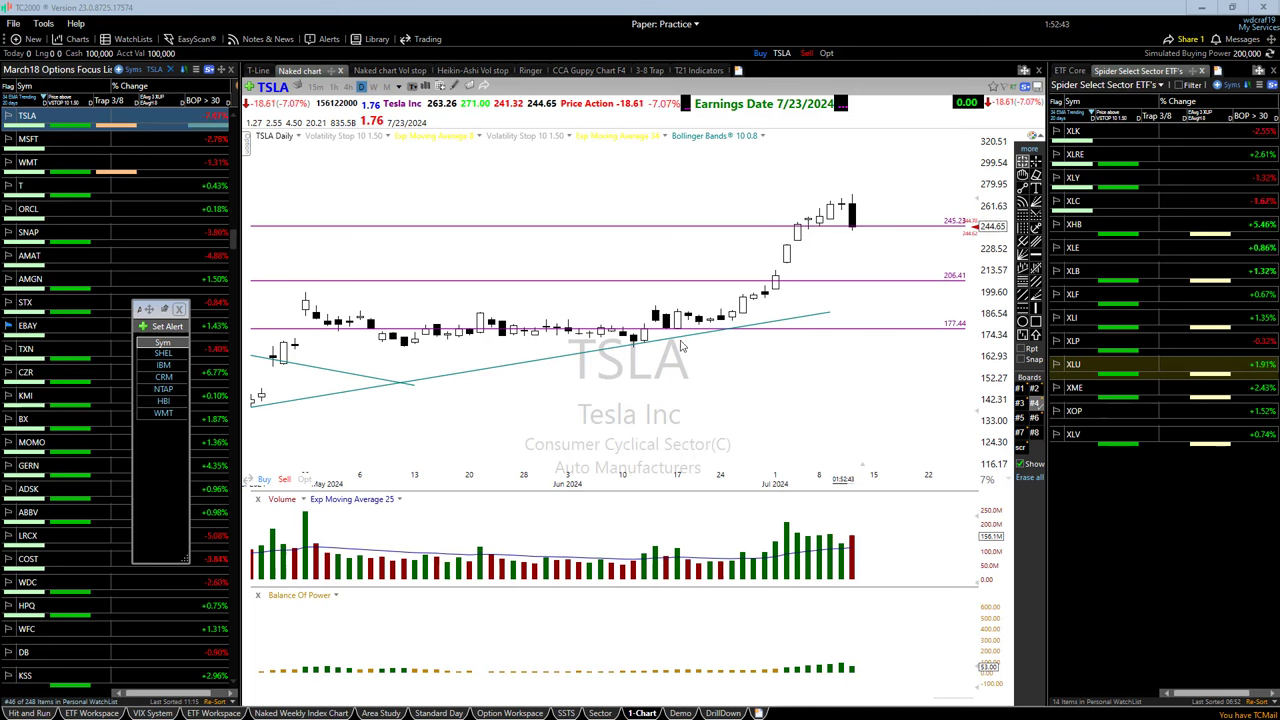
pyautogui.moveTo(701, 344)
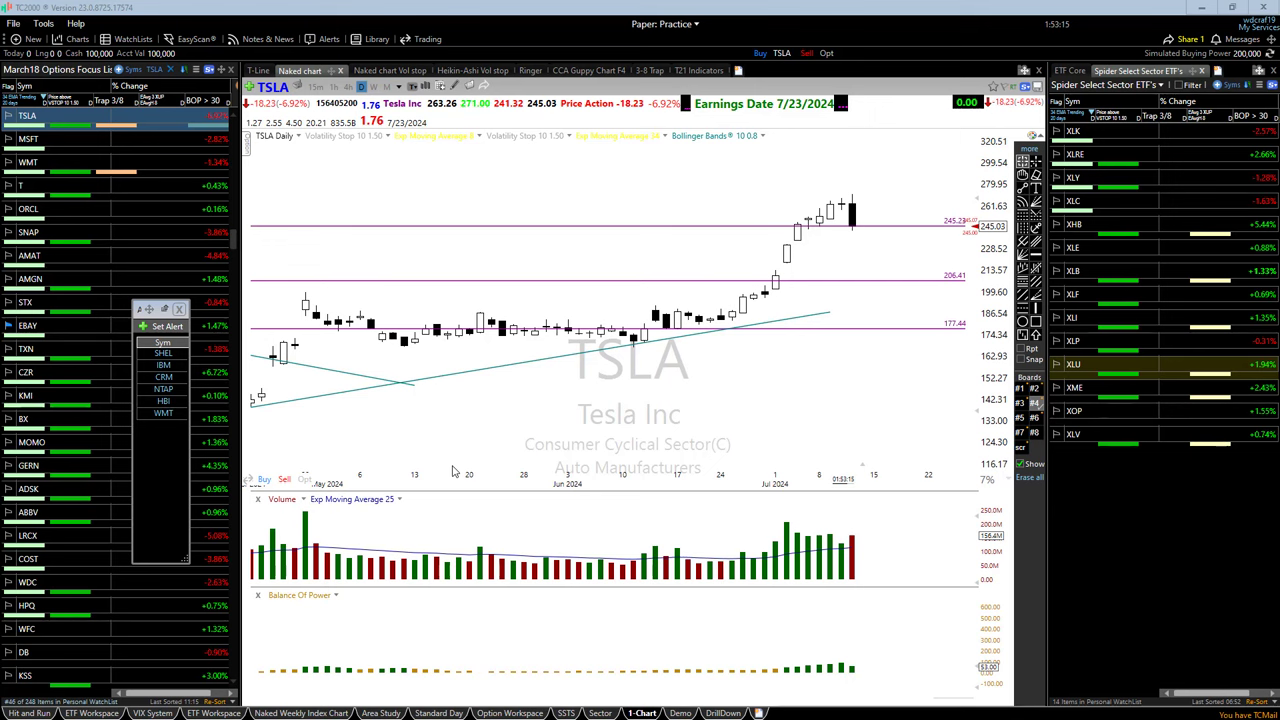
# - Show TSLA on the Naked chart Vol stop layout with daily bars and examine the volatility stop dots from April to July
pyautogui.click(396, 71)
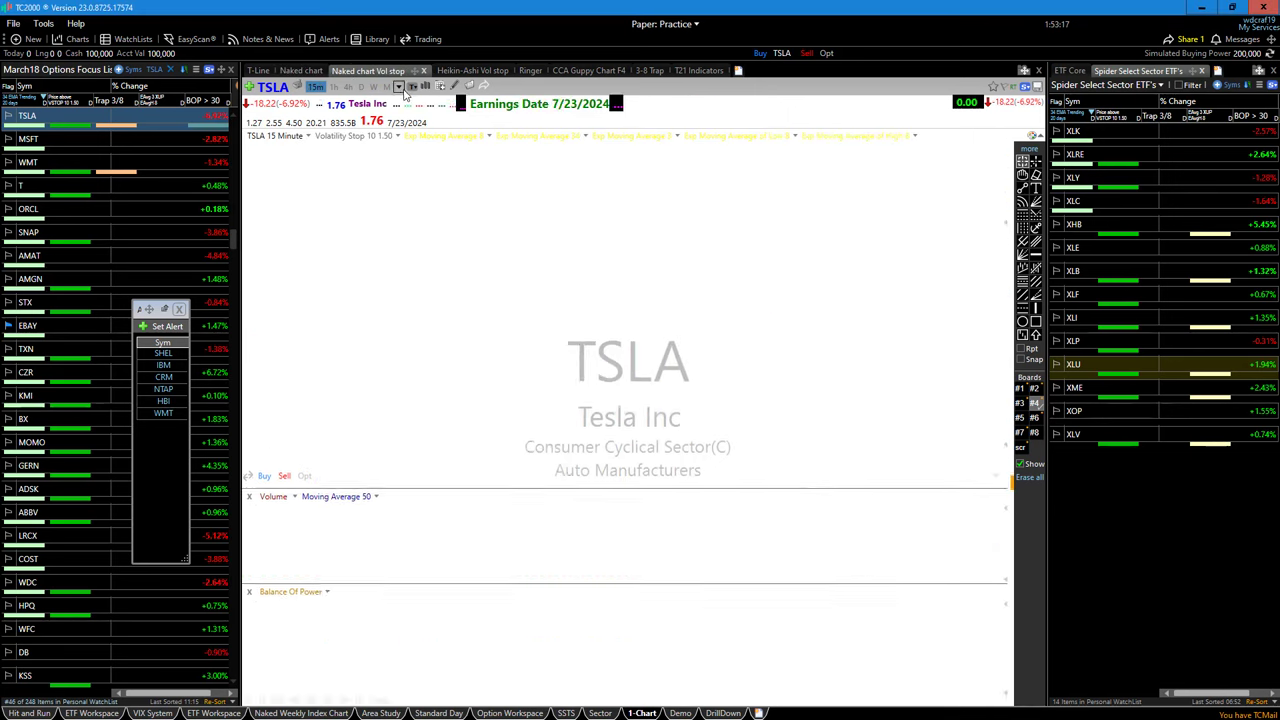
pyautogui.click(361, 87)
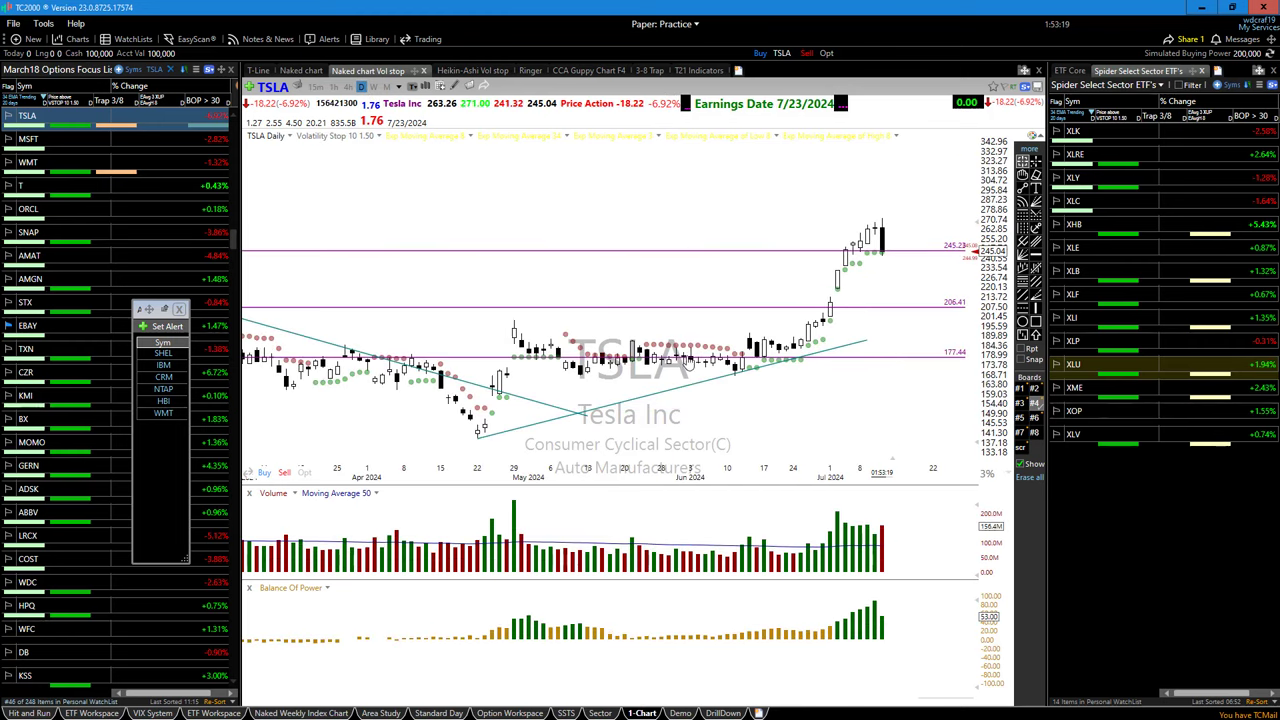
pyautogui.scroll(1, 816, 418)
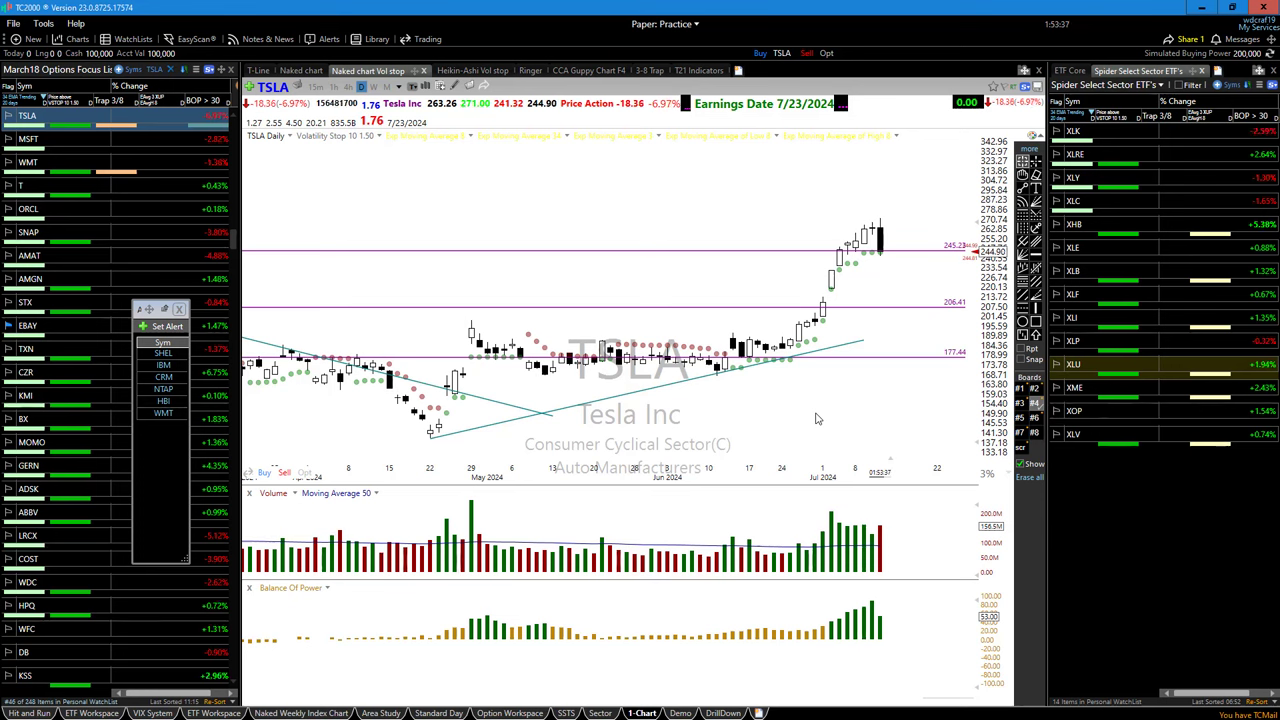
pyautogui.scroll(1, 816, 418)
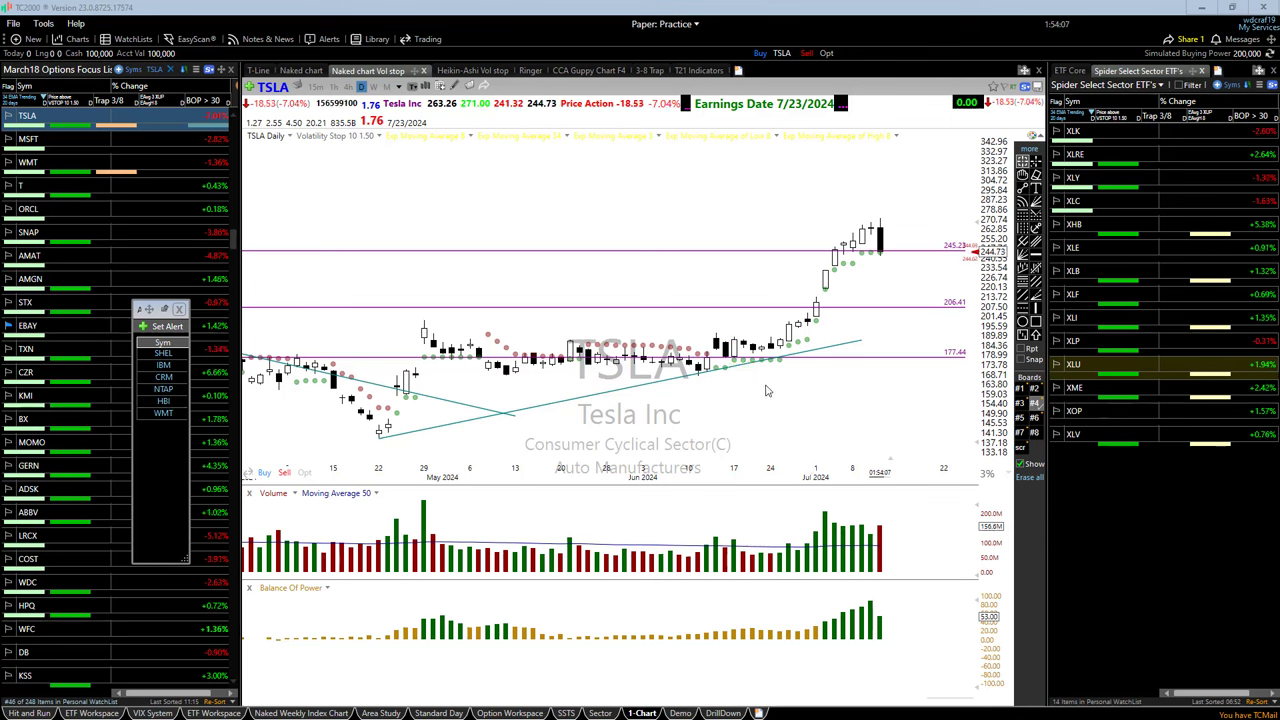
pyautogui.scroll(-2, 717, 464)
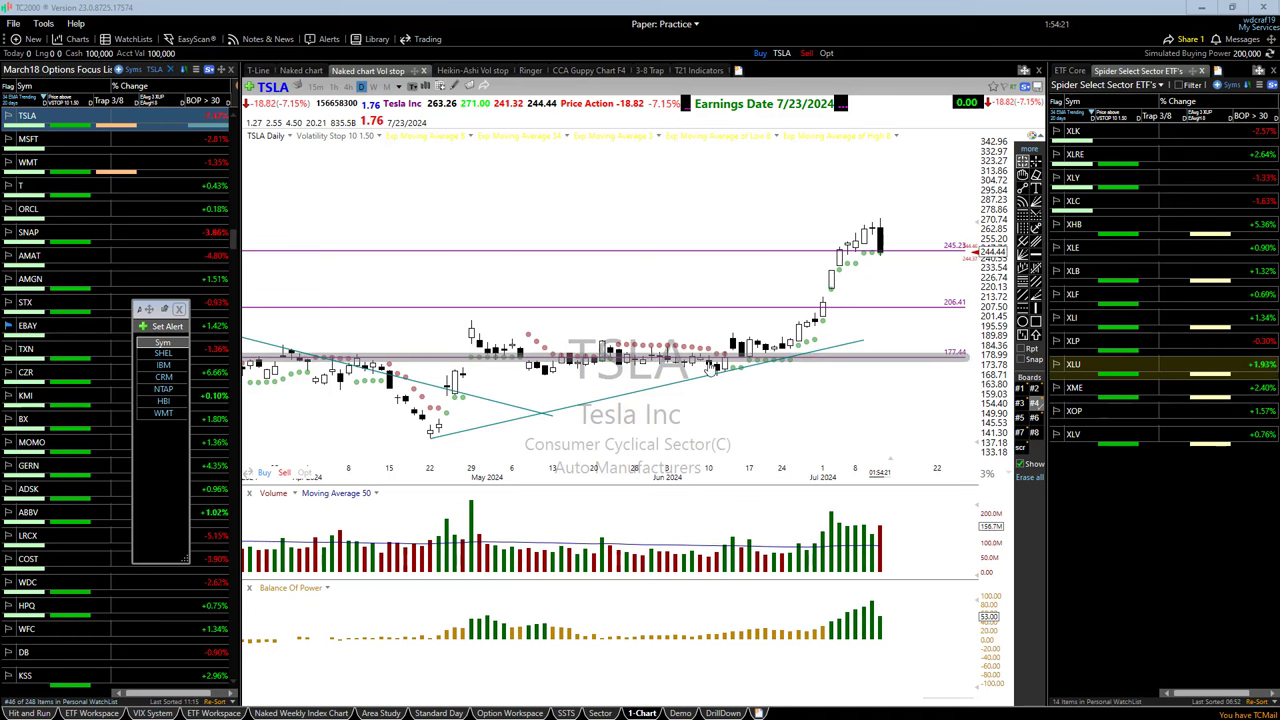
pyautogui.scroll(-2, 700, 448)
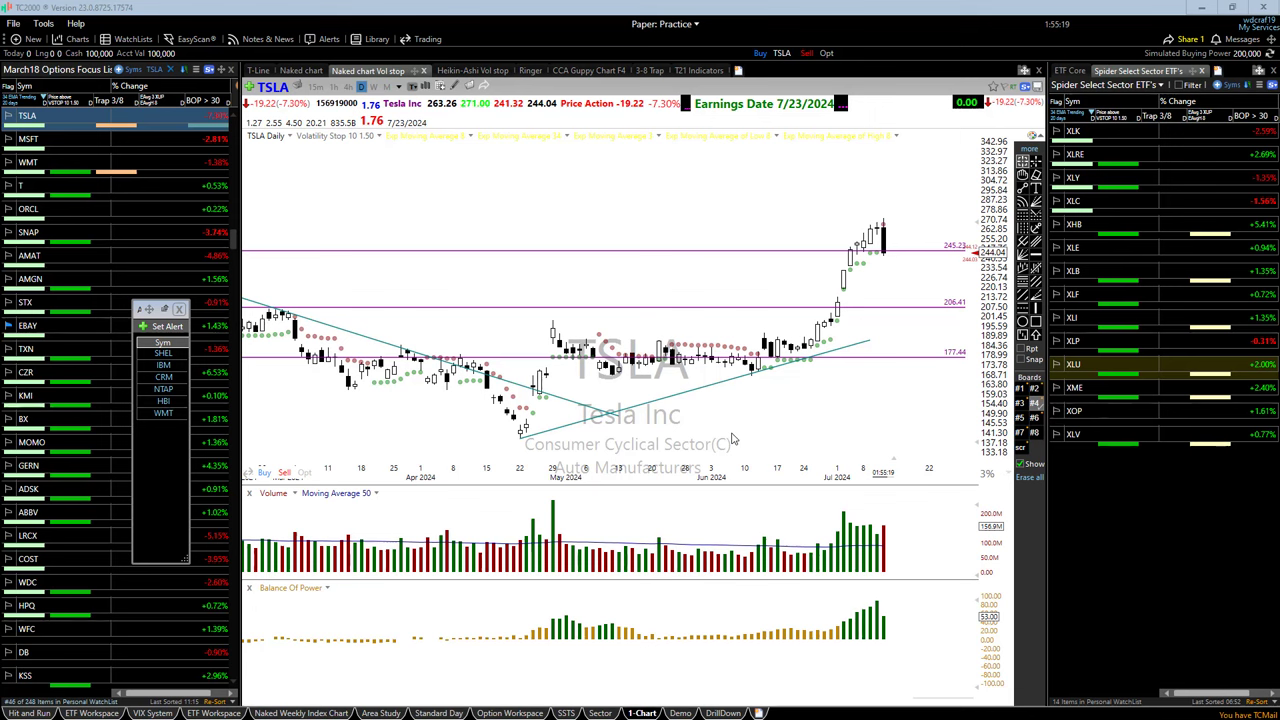
# - Go back to TSLA's December 2023–February 2024 history and mark the consolidations, falling trend and February low with temporary arrows
pyautogui.moveTo(725, 470); pyautogui.dragTo(493, 485)
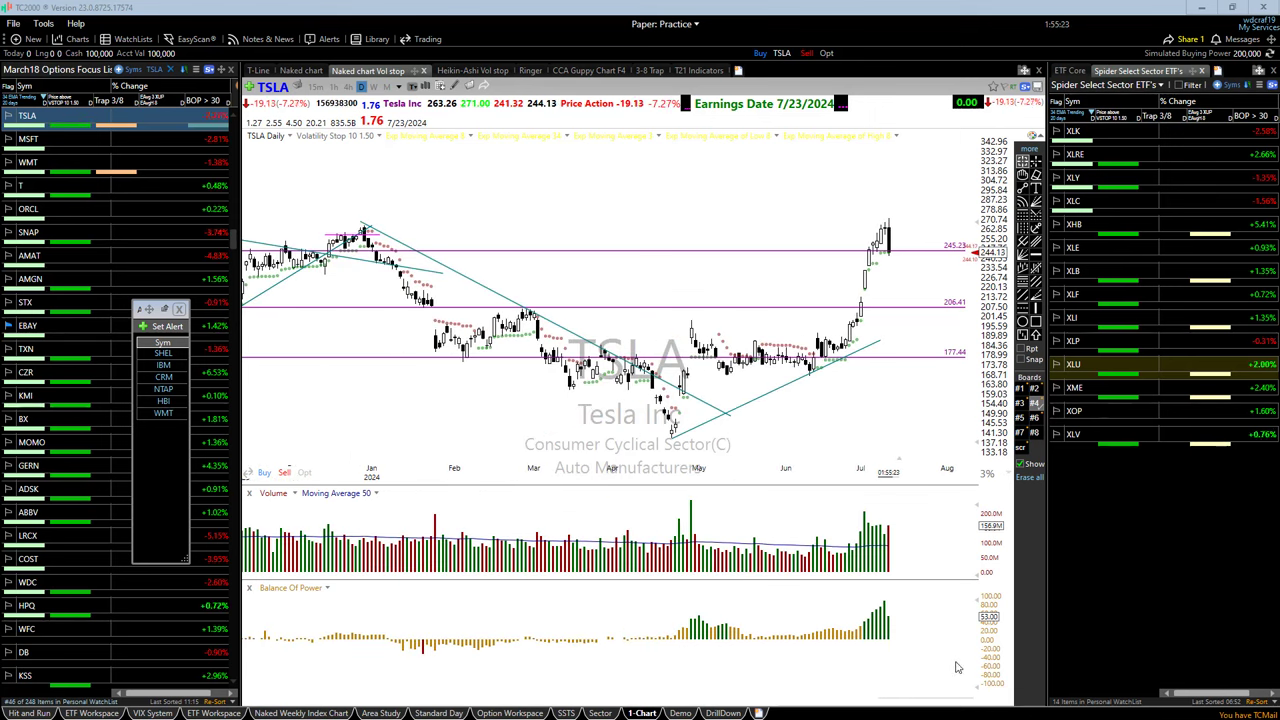
pyautogui.moveTo(970, 700); pyautogui.dragTo(925, 697)
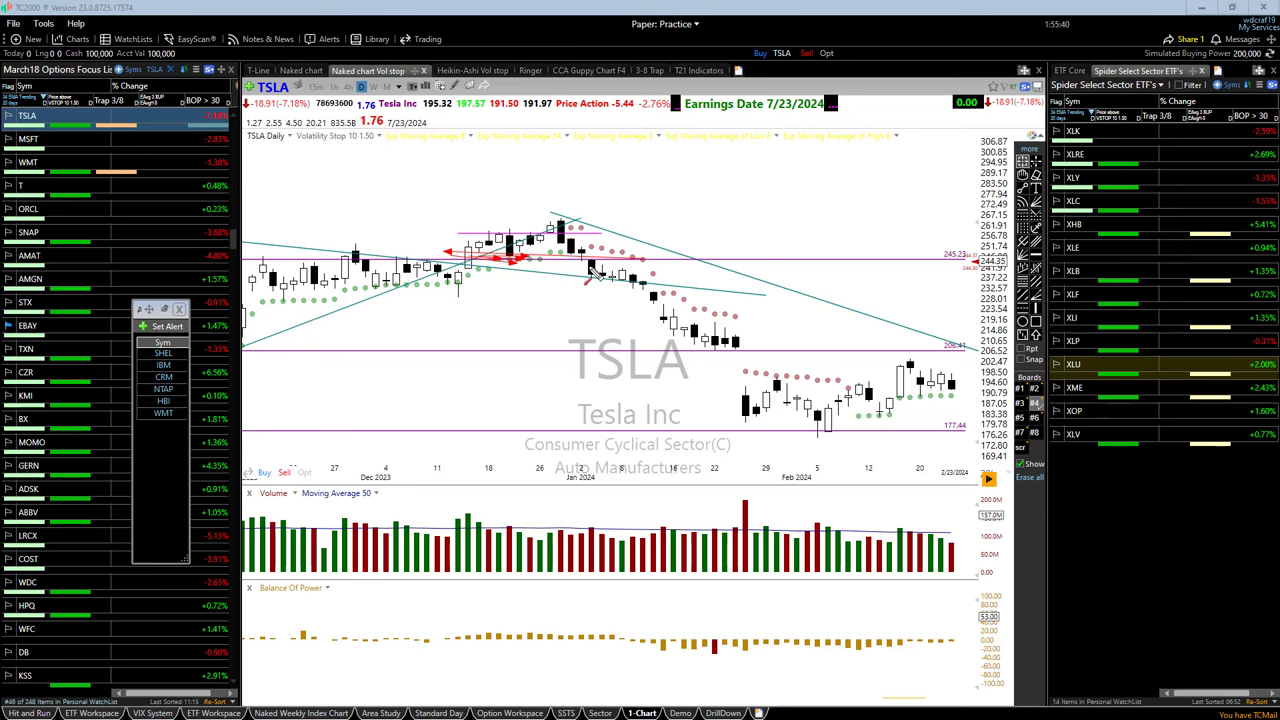
pyautogui.moveTo(586, 262); pyautogui.dragTo(672, 265)
pyautogui.moveTo(590, 282)
pyautogui.mouseDown()
pyautogui.moveTo(700, 288)
pyautogui.moveTo(665, 310)
pyautogui.mouseUp()
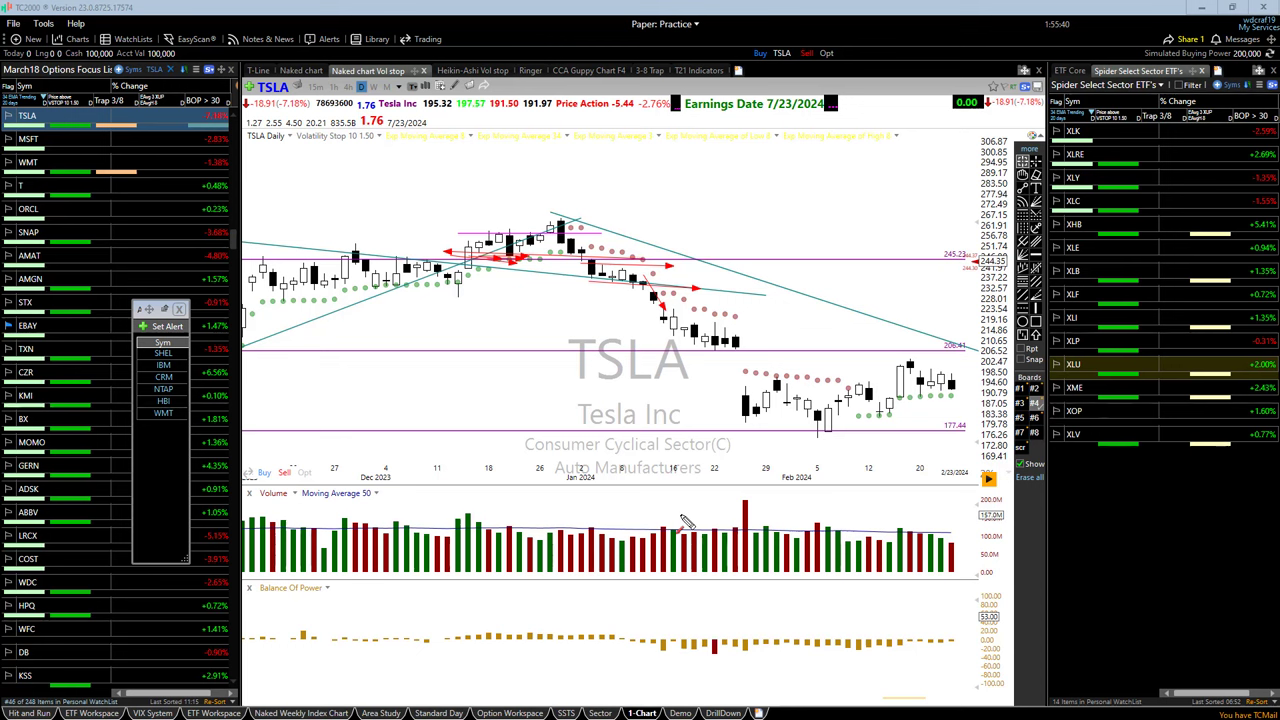
pyautogui.moveTo(690, 354); pyautogui.dragTo(756, 349)
pyautogui.moveTo(566, 212); pyautogui.dragTo(882, 432)
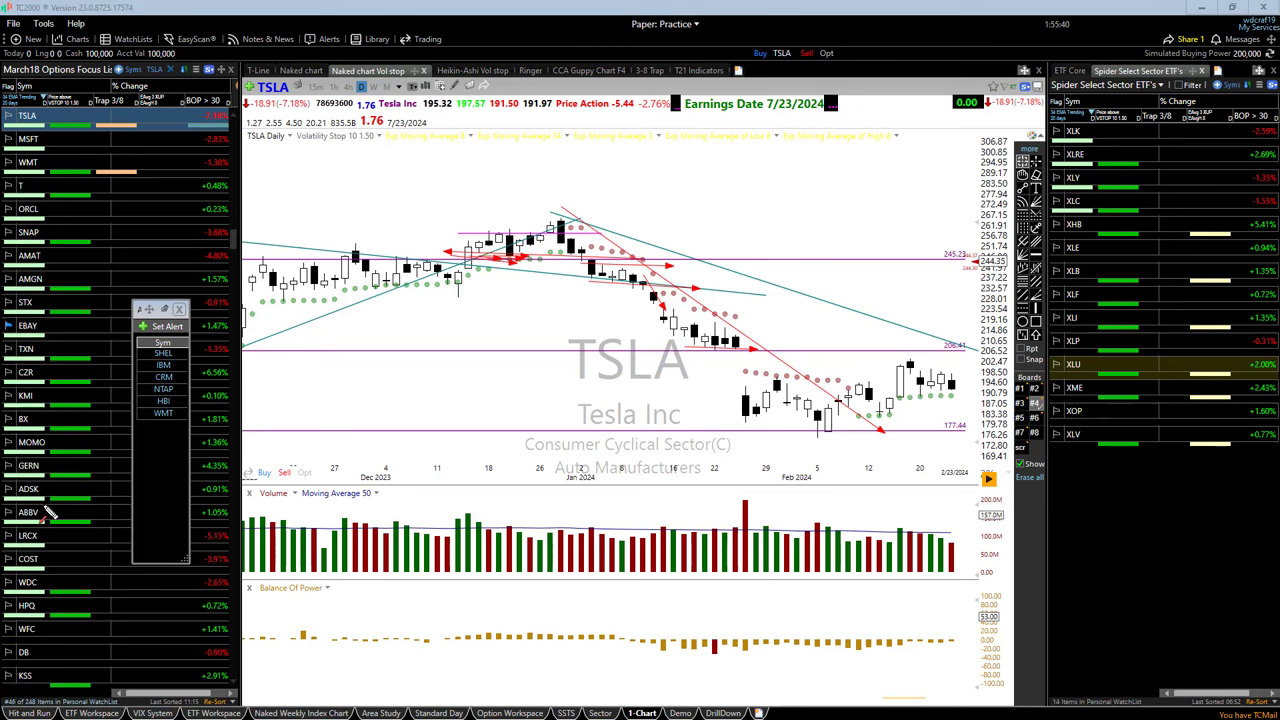
pyautogui.moveTo(892, 482); pyautogui.dragTo(892, 424)
pyautogui.moveTo(820, 440); pyautogui.dragTo(985, 404)
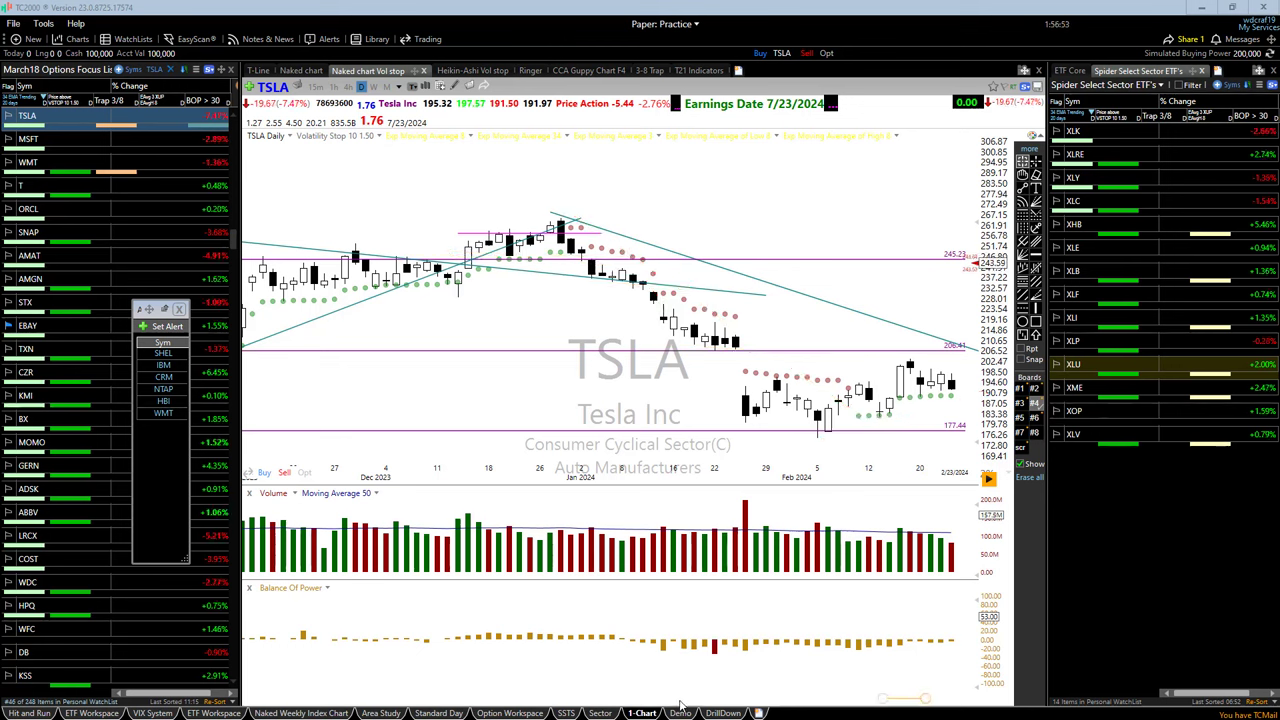
# - Return TSLA's daily chart to the latest bars and examine the May–July base and breakout up close
pyautogui.moveTo(910, 700); pyautogui.dragTo(956, 698)
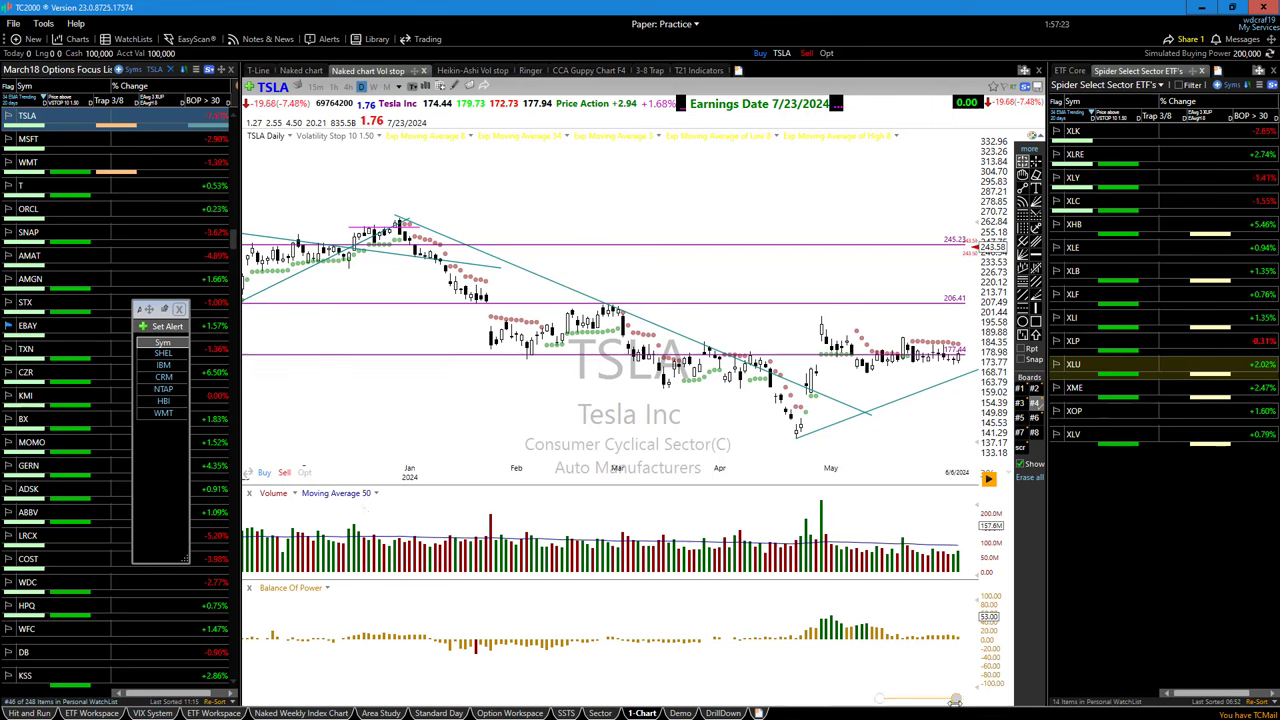
pyautogui.moveTo(956, 698); pyautogui.dragTo(1040, 708)
pyautogui.scroll(5, 637, 444)
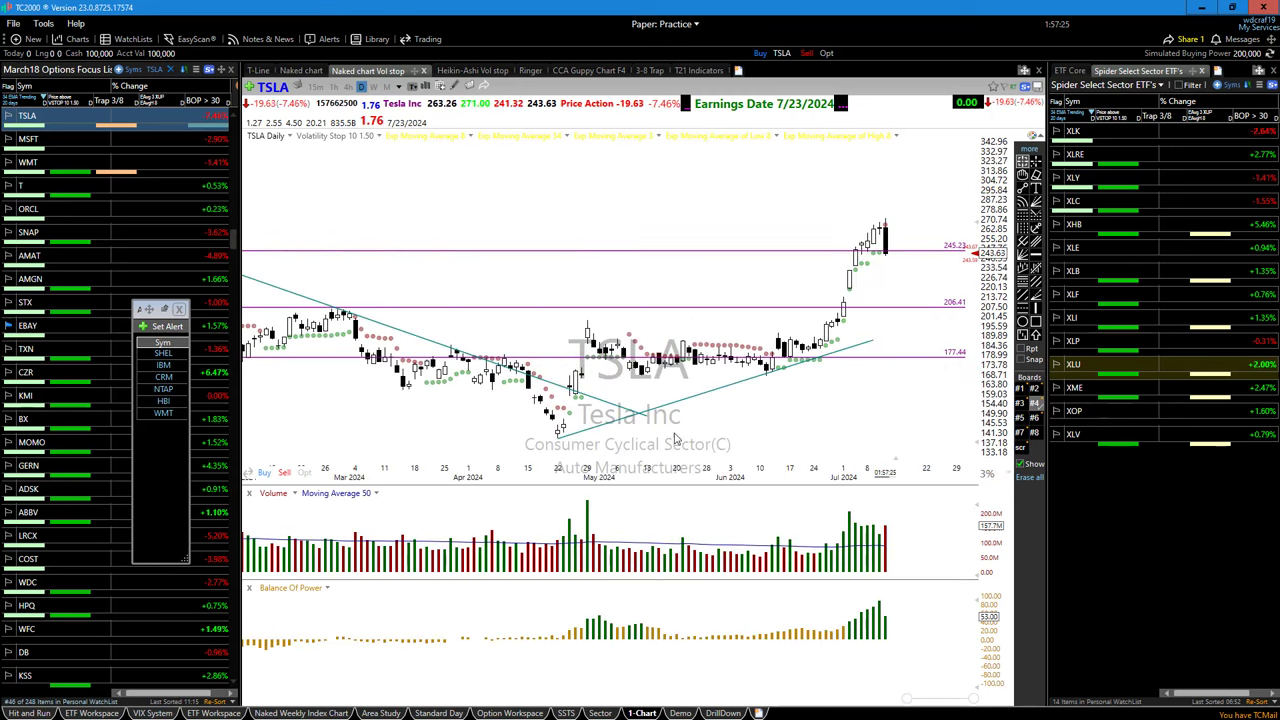
pyautogui.scroll(2, 637, 444)
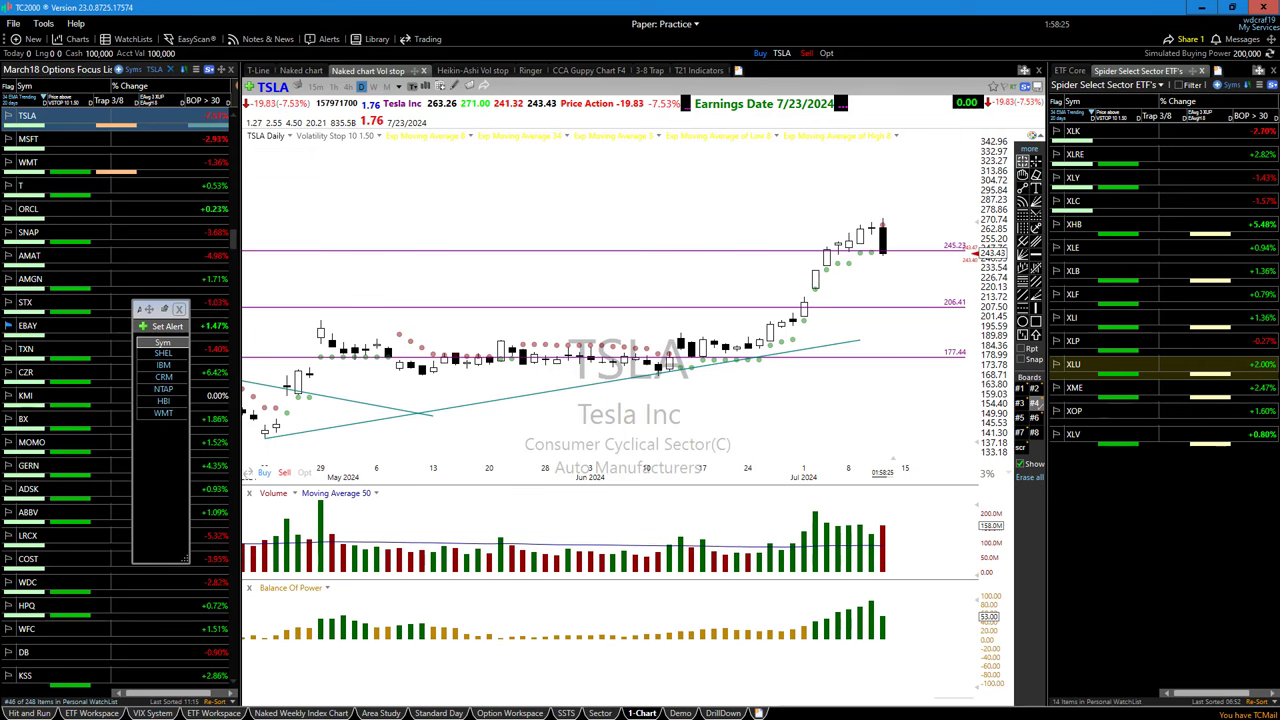
# - Switch to the /YMU4 futures trading window, review the previous session and overnight bars, and return to the latest bars
pyautogui.hotkey('alt', 'Tab')
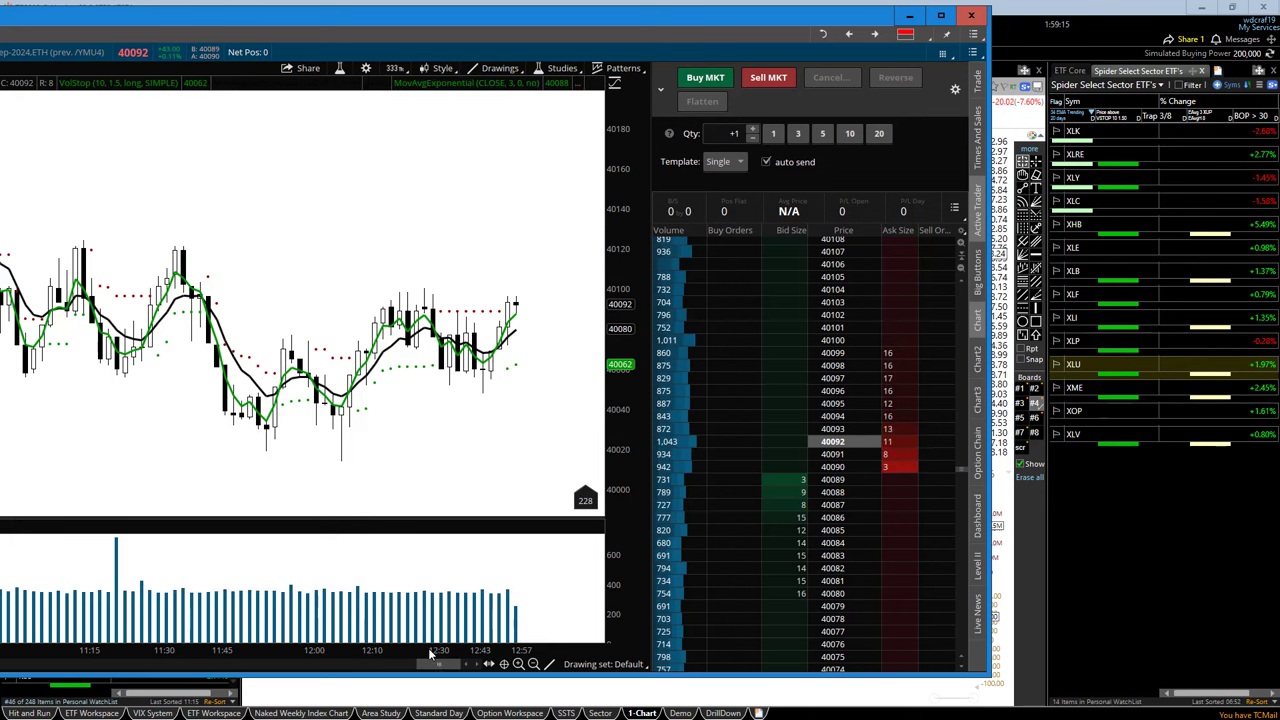
pyautogui.click(533, 664)
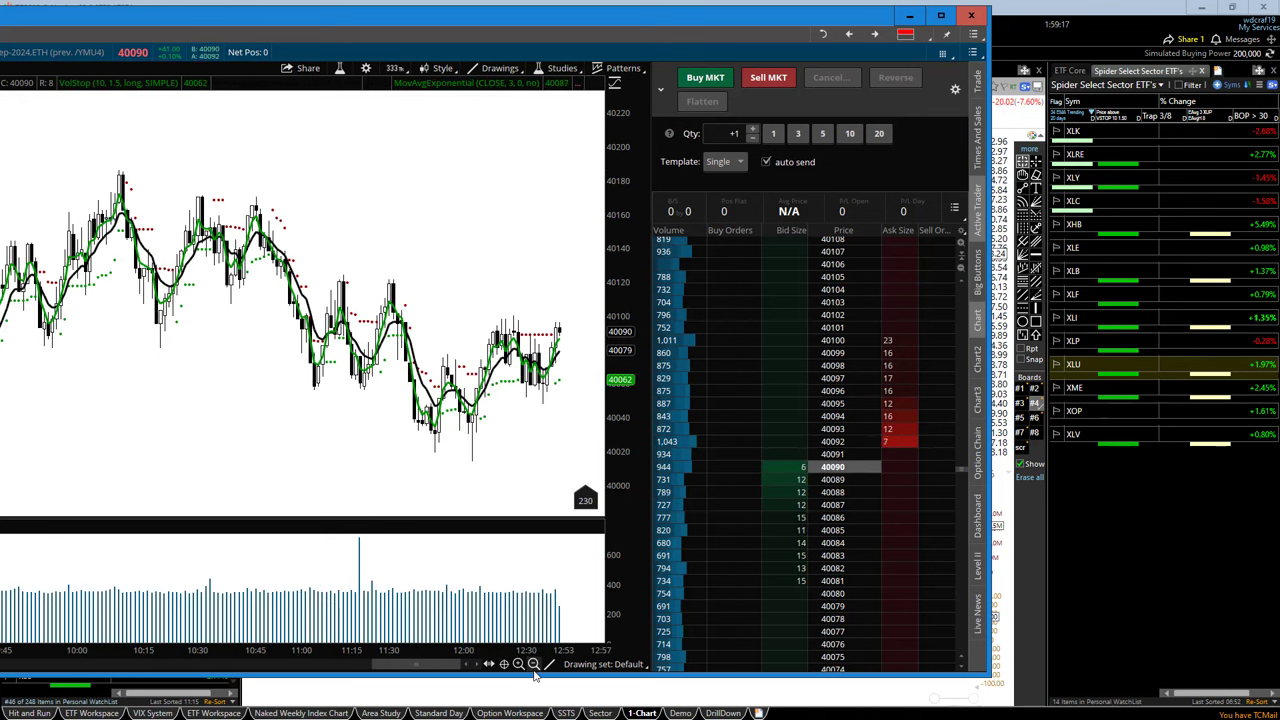
pyautogui.moveTo(433, 668); pyautogui.dragTo(296, 645)
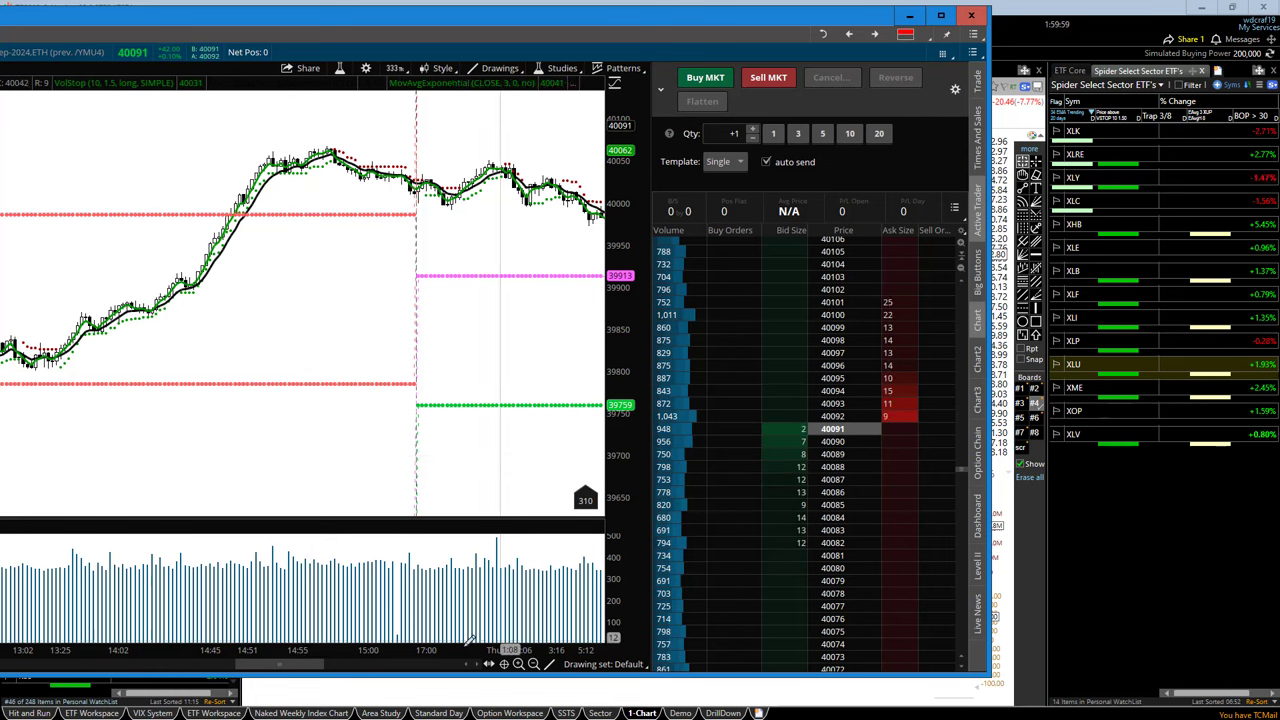
pyautogui.click(433, 666)
pyautogui.click(433, 666)
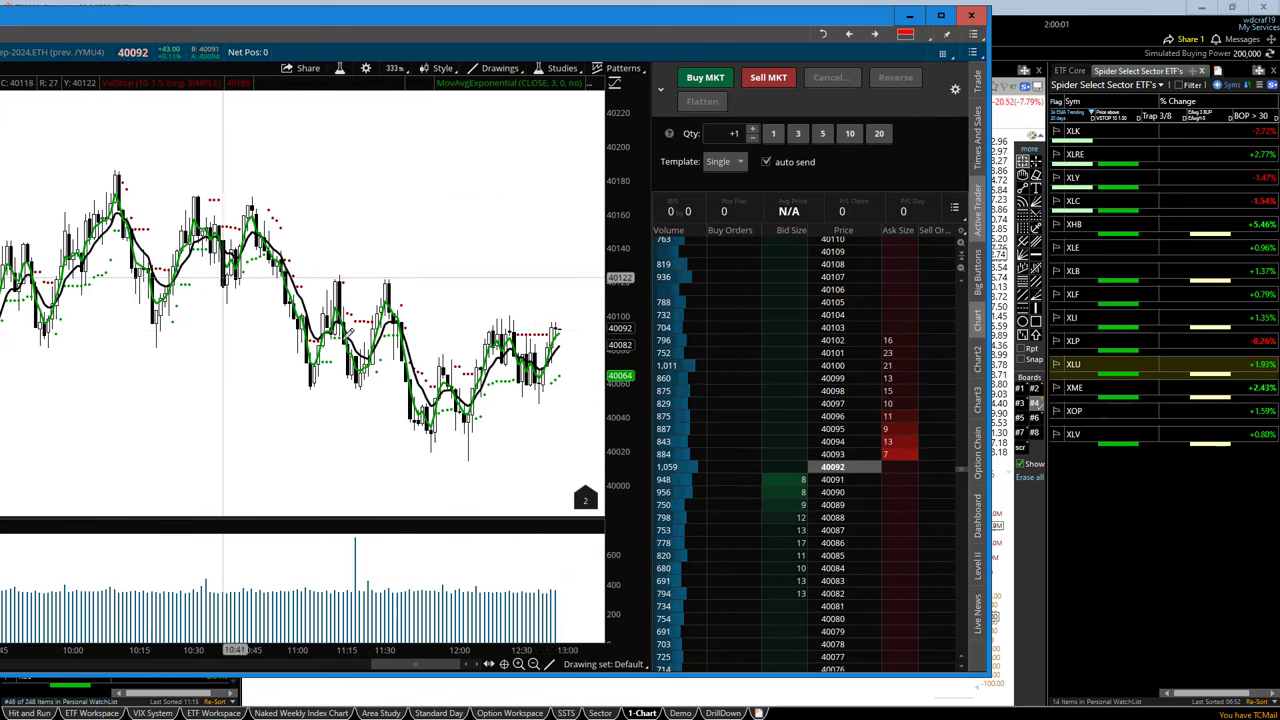